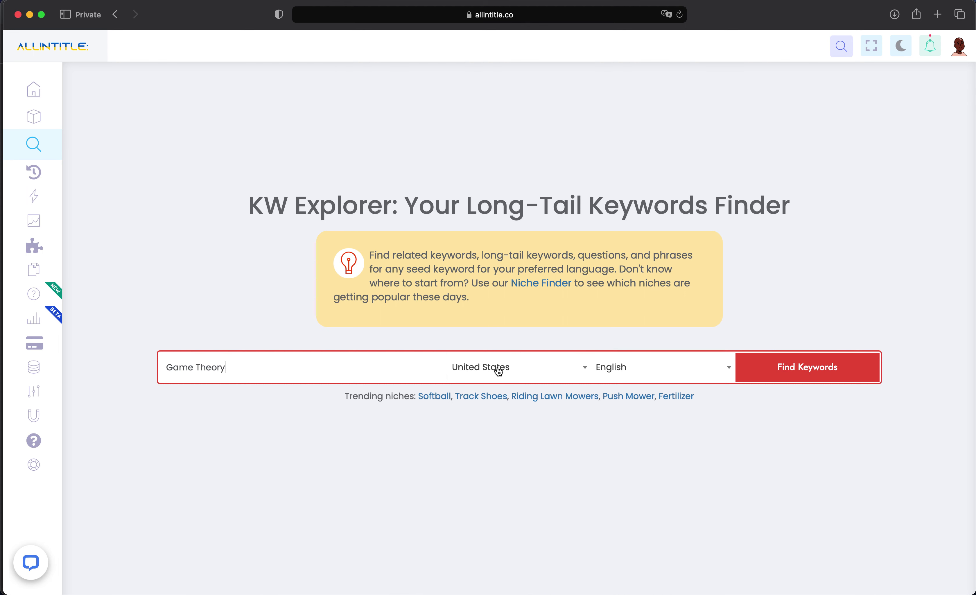
# - Find long-tail keywords for the seed keyword "Game Theory" in the United States and in English
pyautogui.click(495, 372)
pyautogui.click(524, 340)
pyautogui.click(778, 367)
pyautogui.click(780, 367)
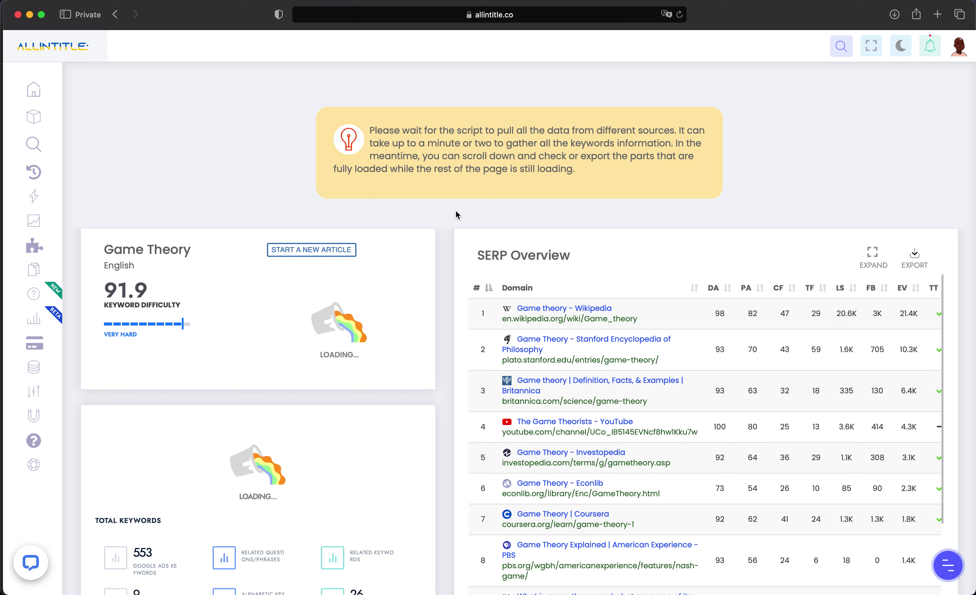
# - Look over the keyword difficulty, keyword totals, SERP overview and Google Ads keyword list for Game Theory
pyautogui.scroll(-10, 450, 240)
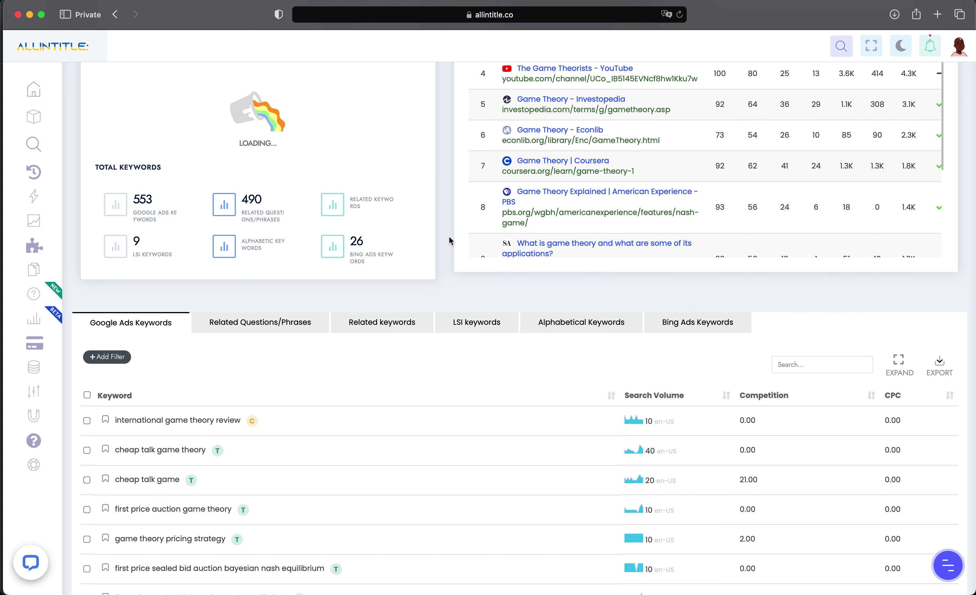
pyautogui.scroll(5, 449, 239)
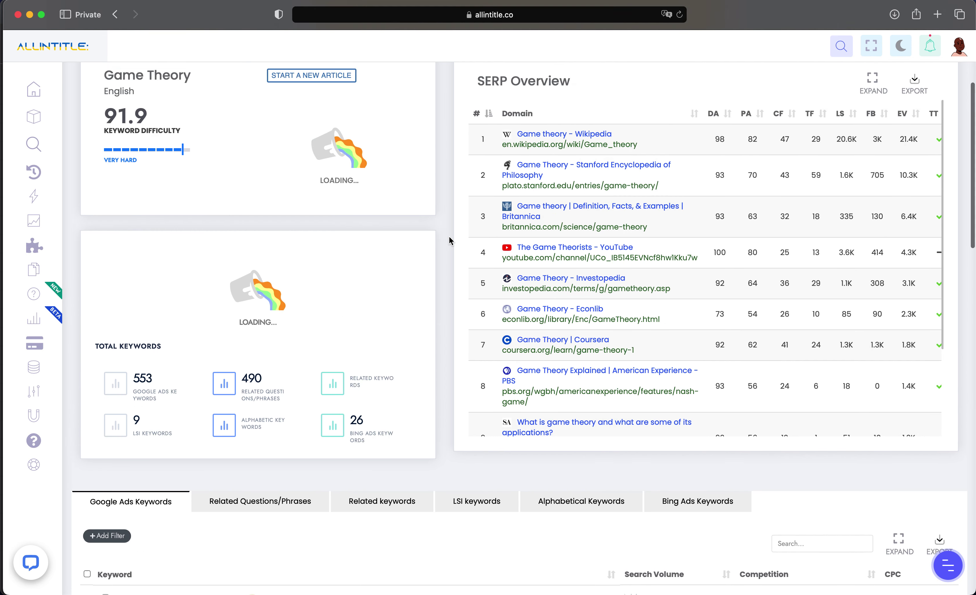
pyautogui.scroll(-6, 449, 240)
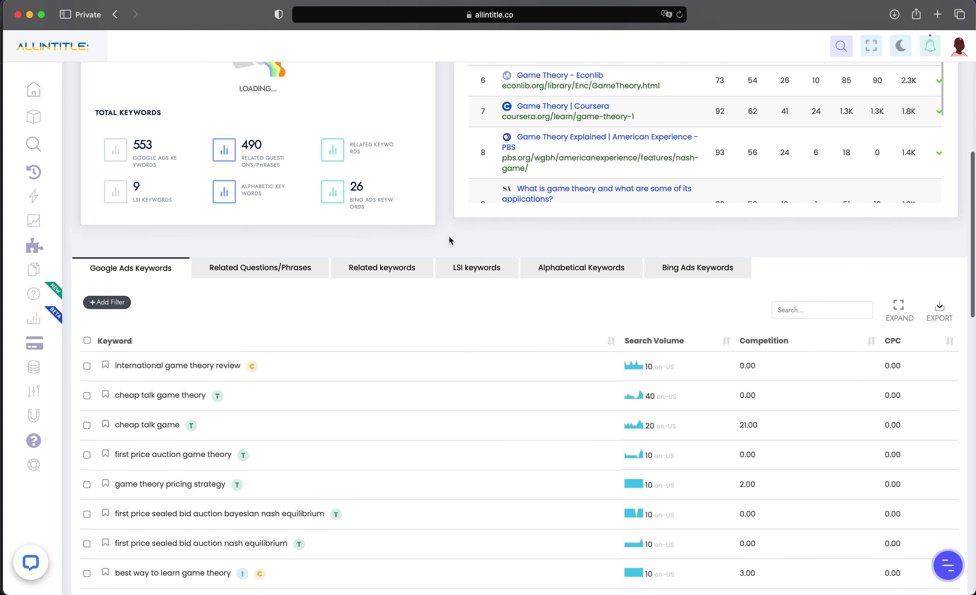
pyautogui.scroll(10, 449, 239)
pyautogui.scroll(2, 447, 231)
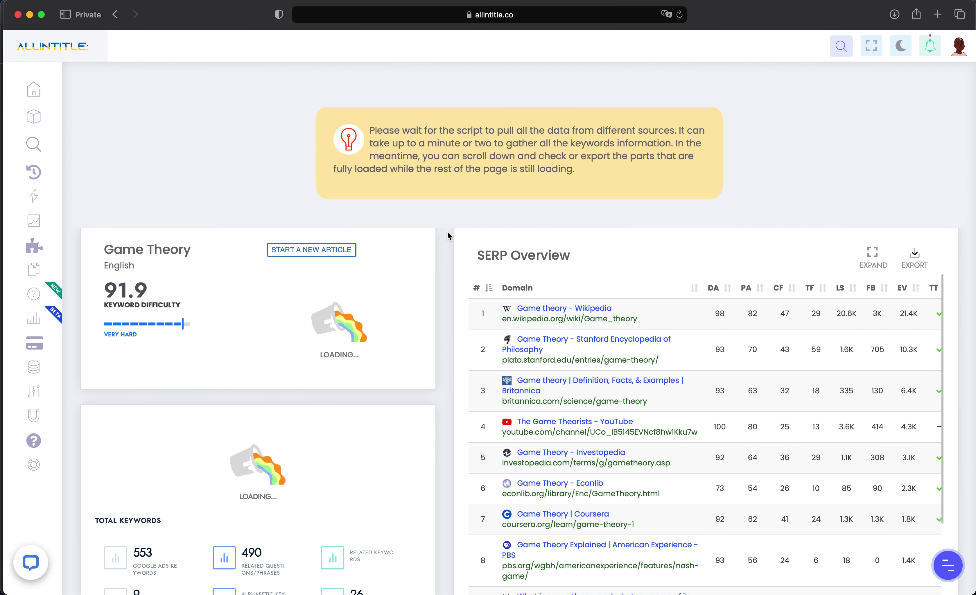
pyautogui.scroll(-10, 447, 232)
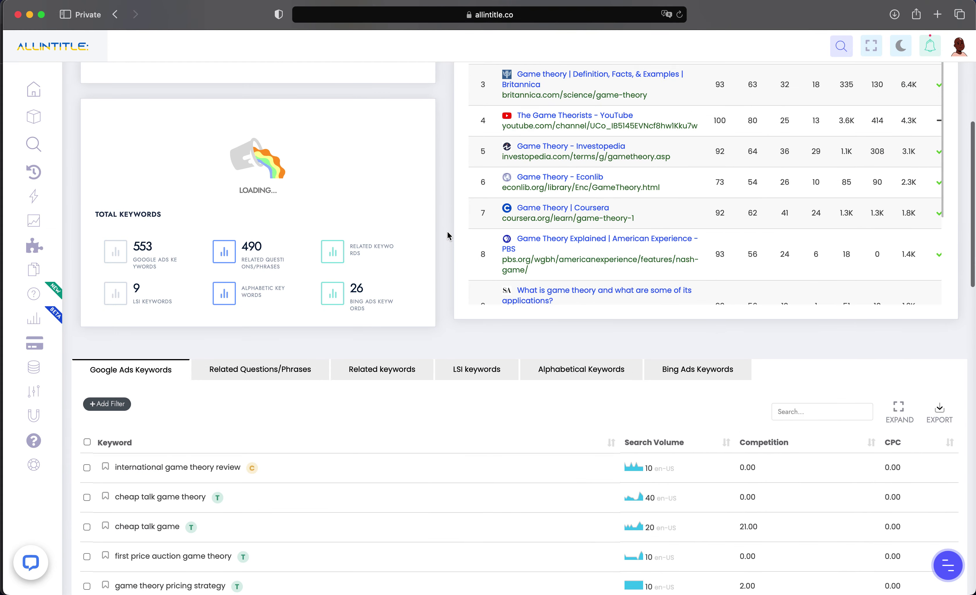
pyautogui.scroll(-2, 448, 287)
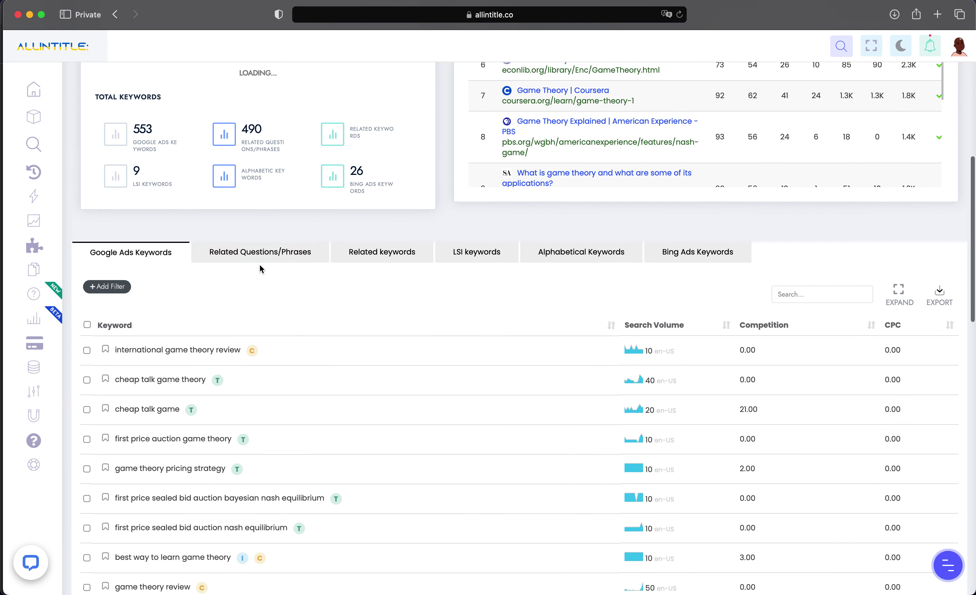
pyautogui.scroll(-3, 258, 267)
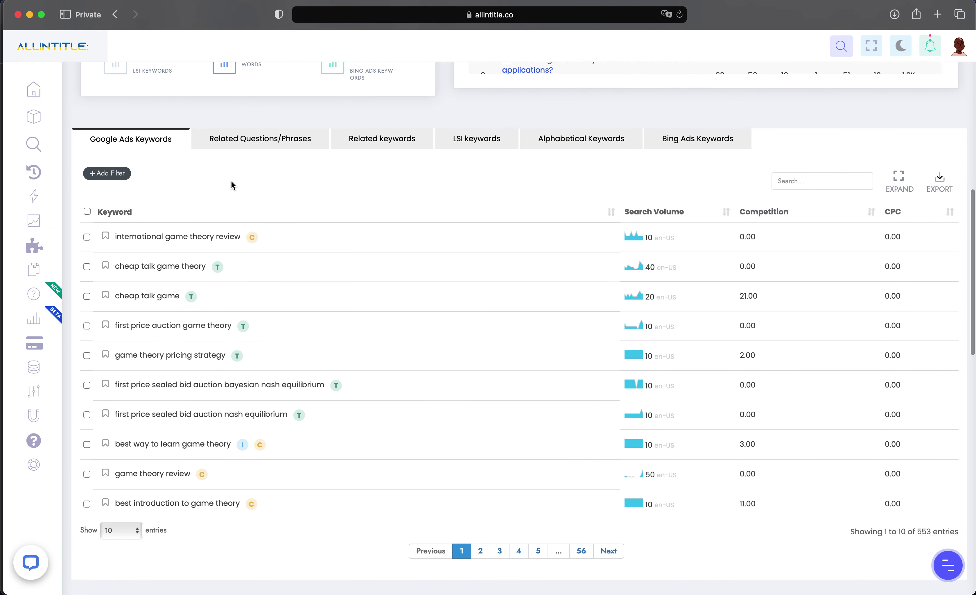
# - Show the related questions and phrases, and examine the keyword popularity, total keyword breakdown and ranking pages
pyautogui.click(254, 140)
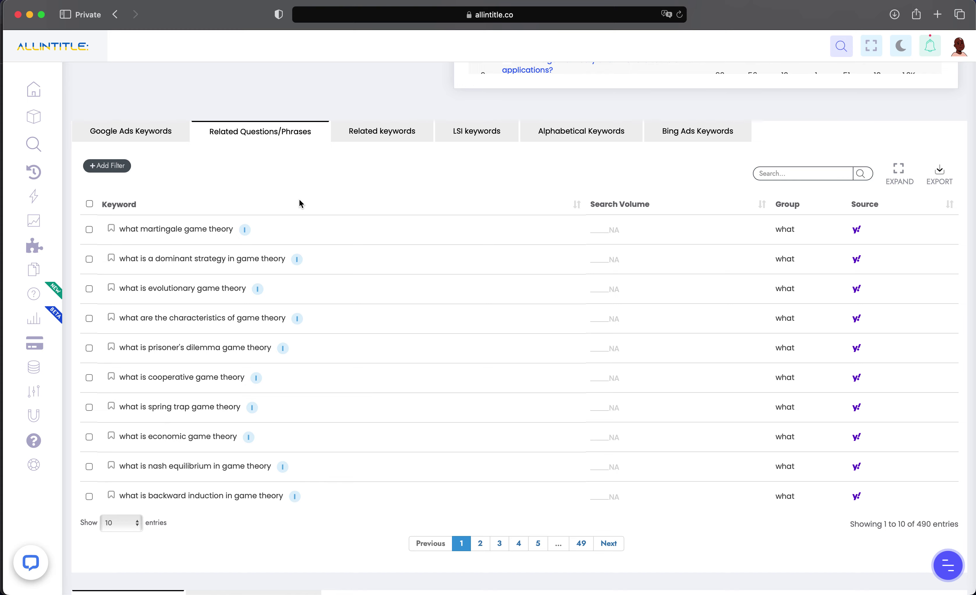
pyautogui.scroll(10, 320, 249)
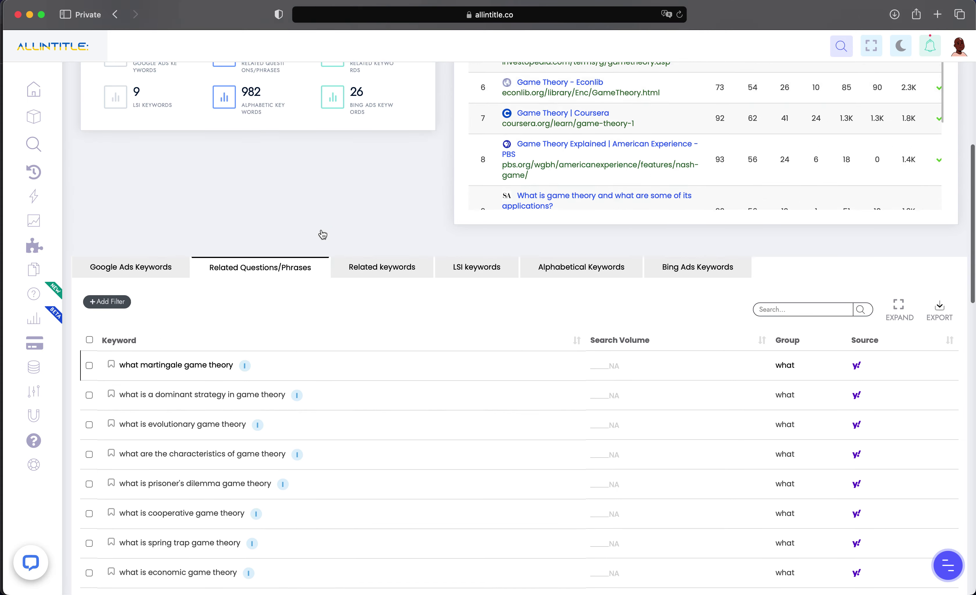
pyautogui.scroll(4, 322, 234)
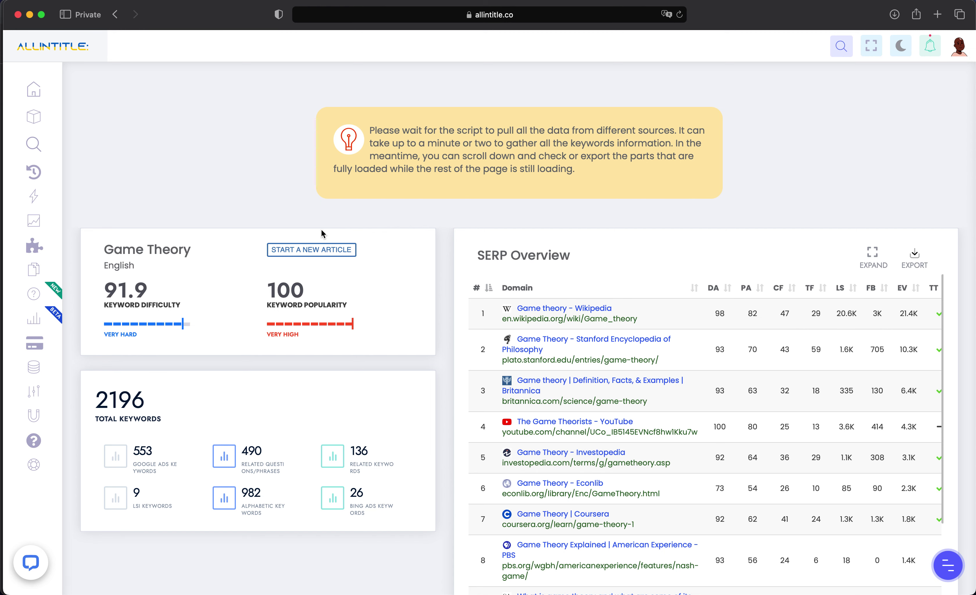
pyautogui.scroll(-2, 325, 331)
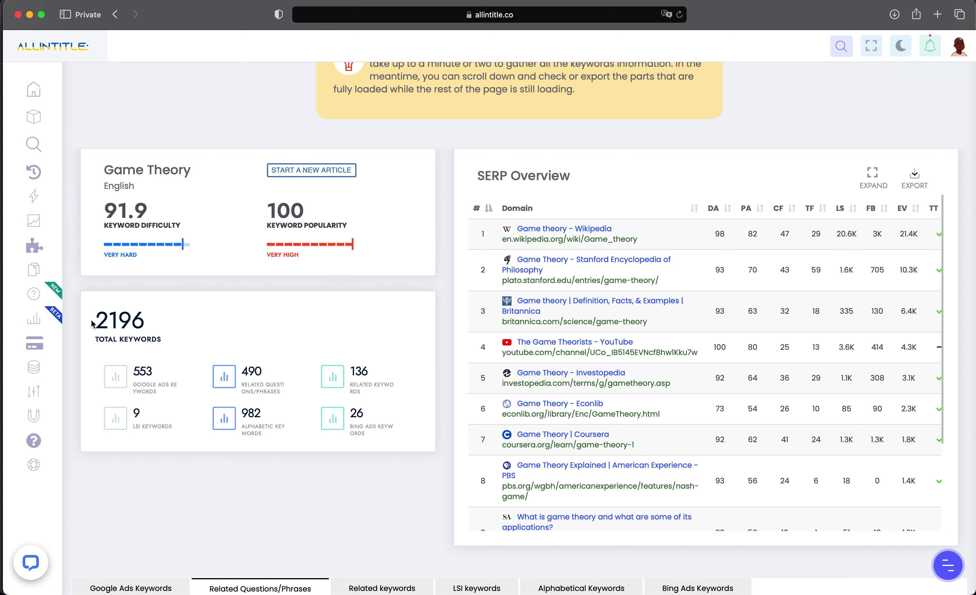
pyautogui.doubleClick(112, 322)
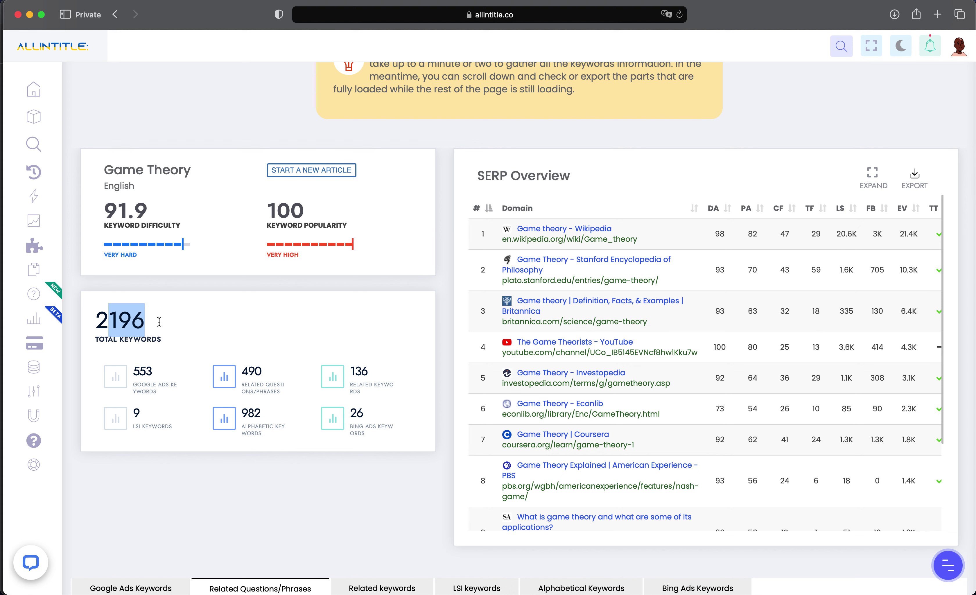
pyautogui.click(96, 321)
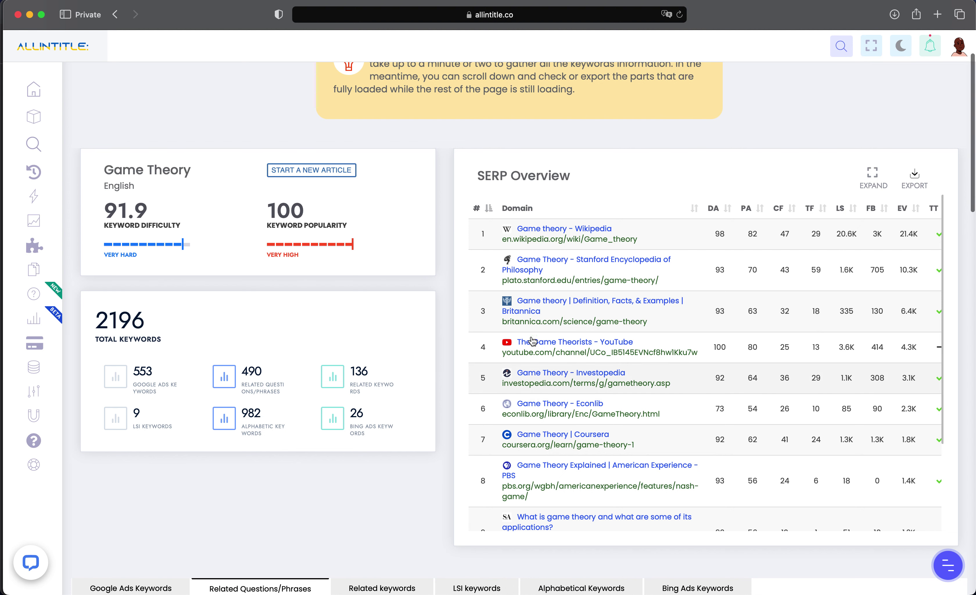
pyautogui.scroll(-5, 562, 345)
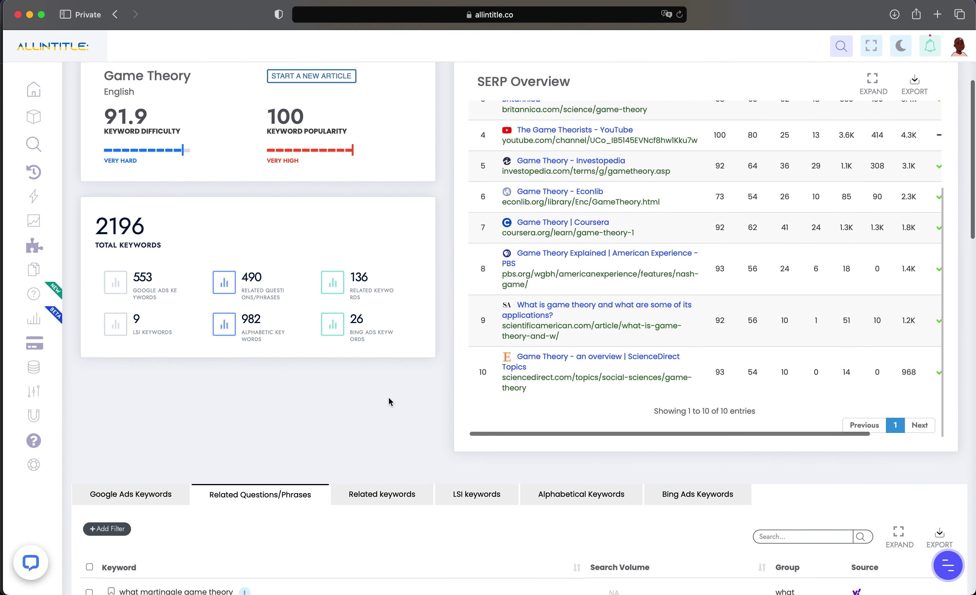
# - Return to the Google Ads keywords and examine their search volumes, competition and search intent labels
pyautogui.scroll(-10, 389, 401)
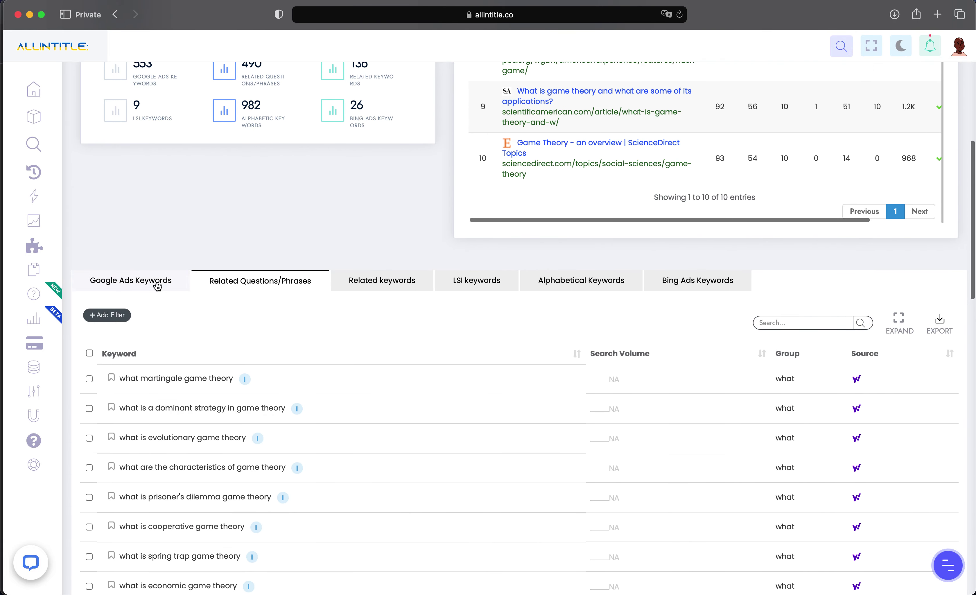
pyautogui.click(157, 285)
pyautogui.scroll(-5, 285, 275)
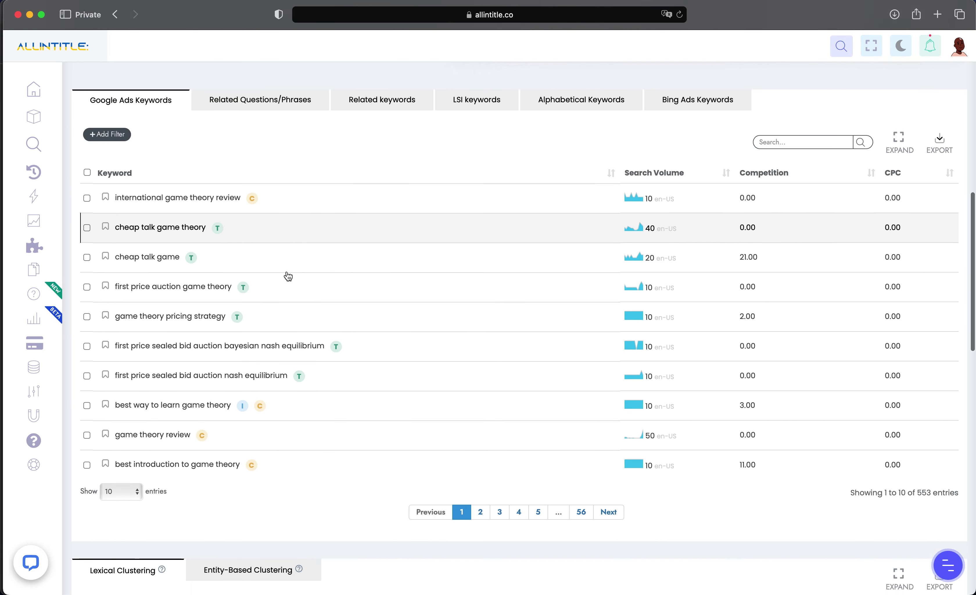
pyautogui.scroll(-1, 288, 277)
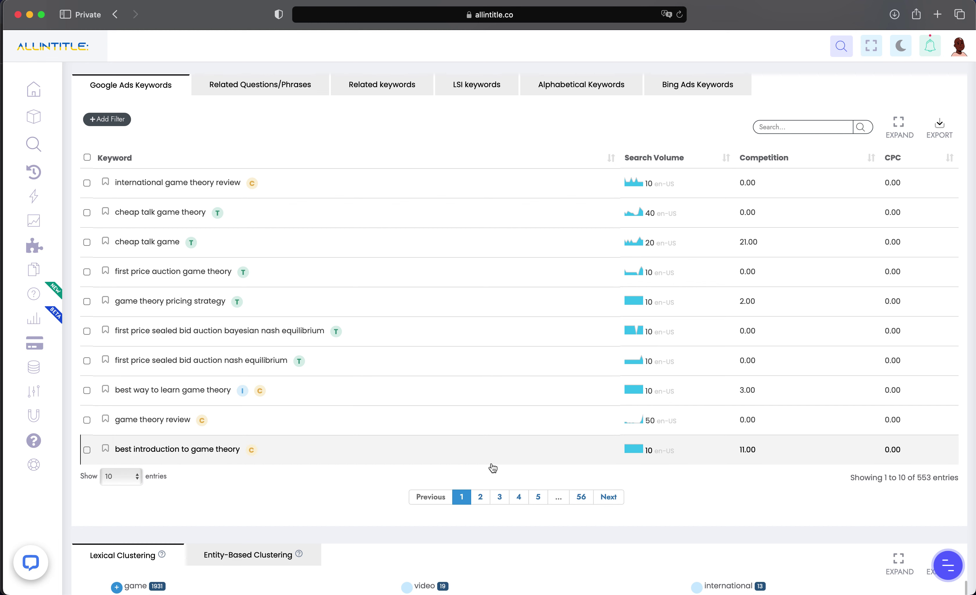
pyautogui.scroll(-1, 223, 428)
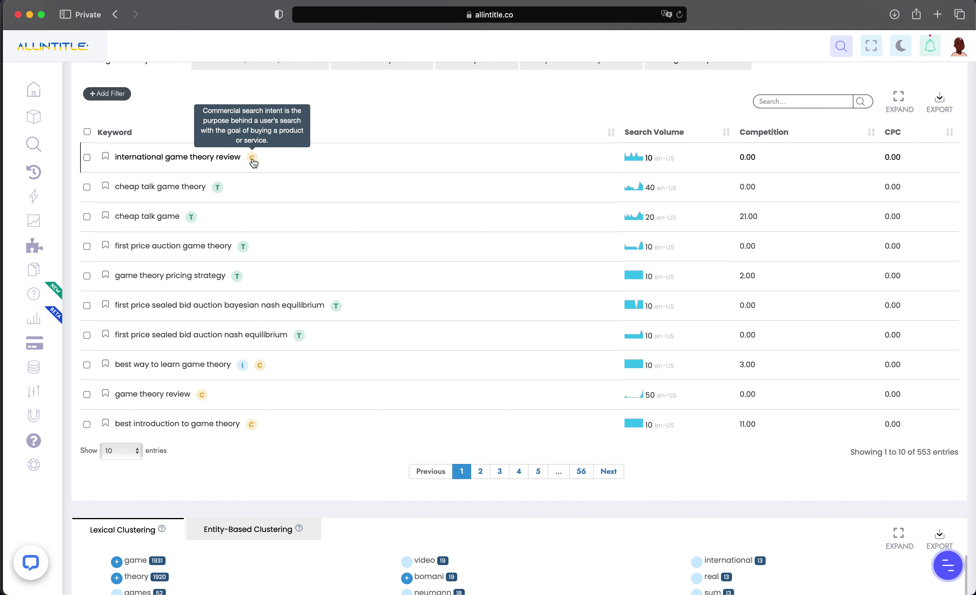
pyautogui.moveTo(192, 221)
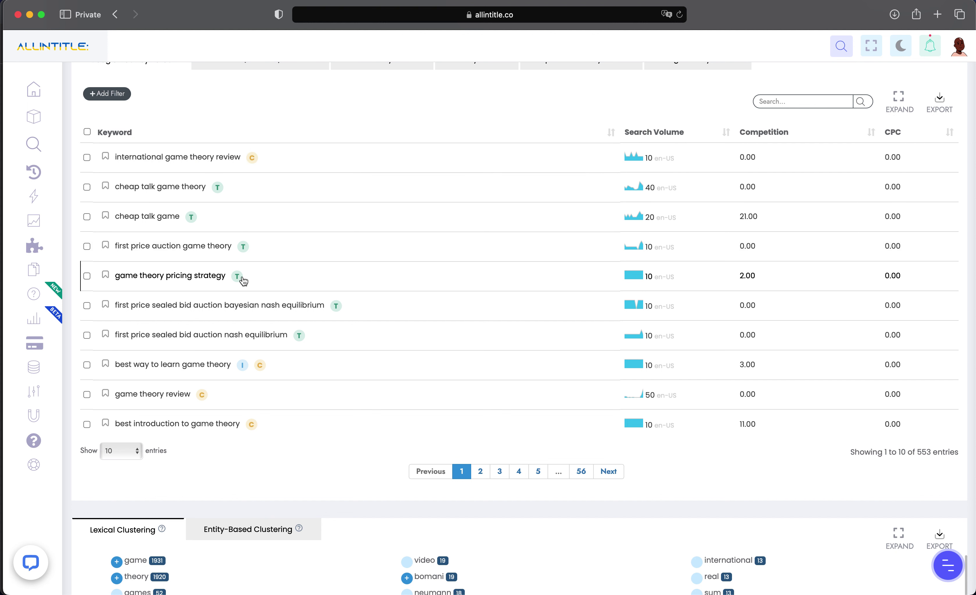
# - Browse pages 2 to 4 of the Google Ads keyword list
pyautogui.click(480, 472)
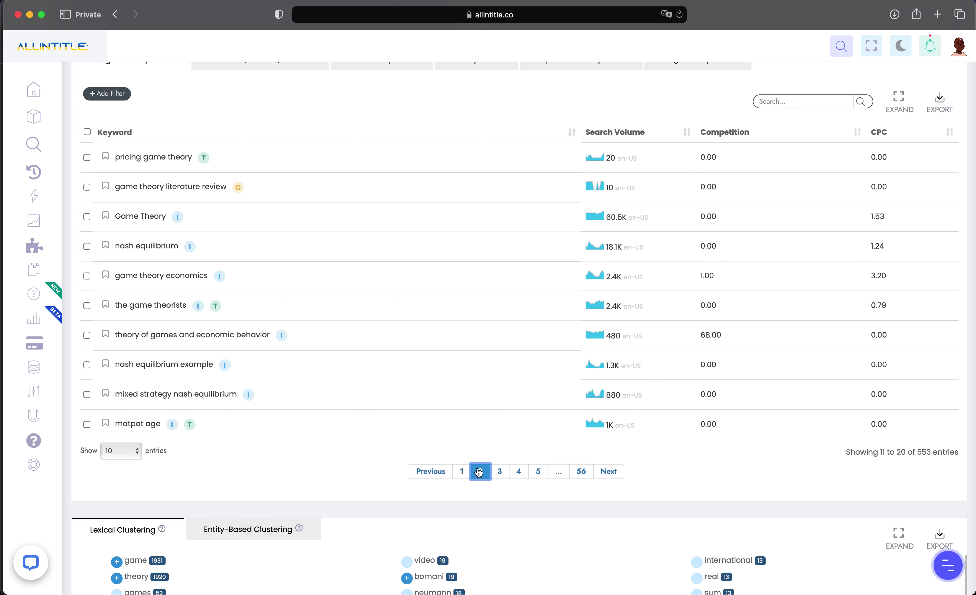
pyautogui.click(501, 472)
pyautogui.click(516, 473)
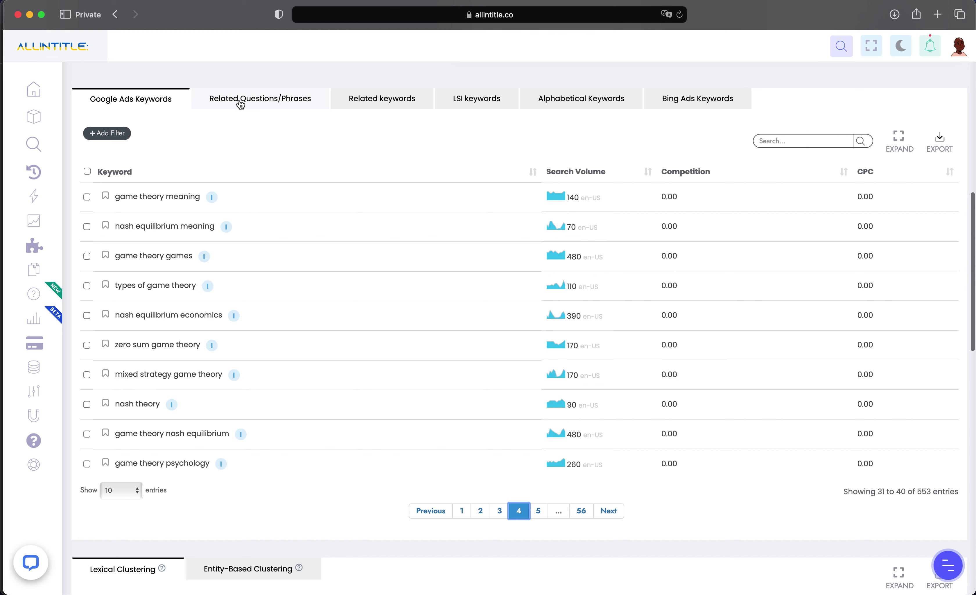
# - Show the related questions and phrases and check their groups and sources through page 3
pyautogui.click(243, 100)
pyautogui.scroll(-2, 294, 157)
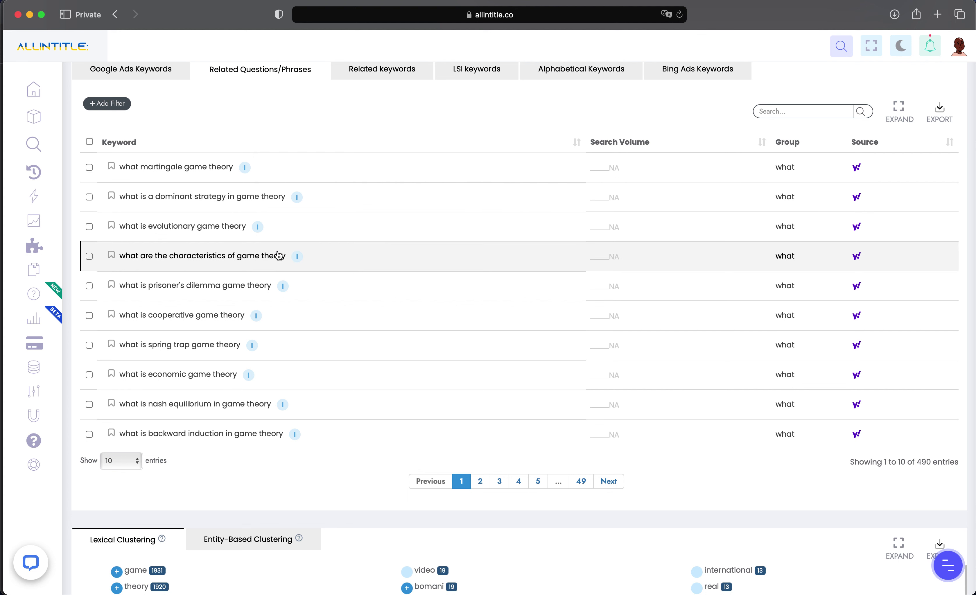
pyautogui.moveTo(258, 228)
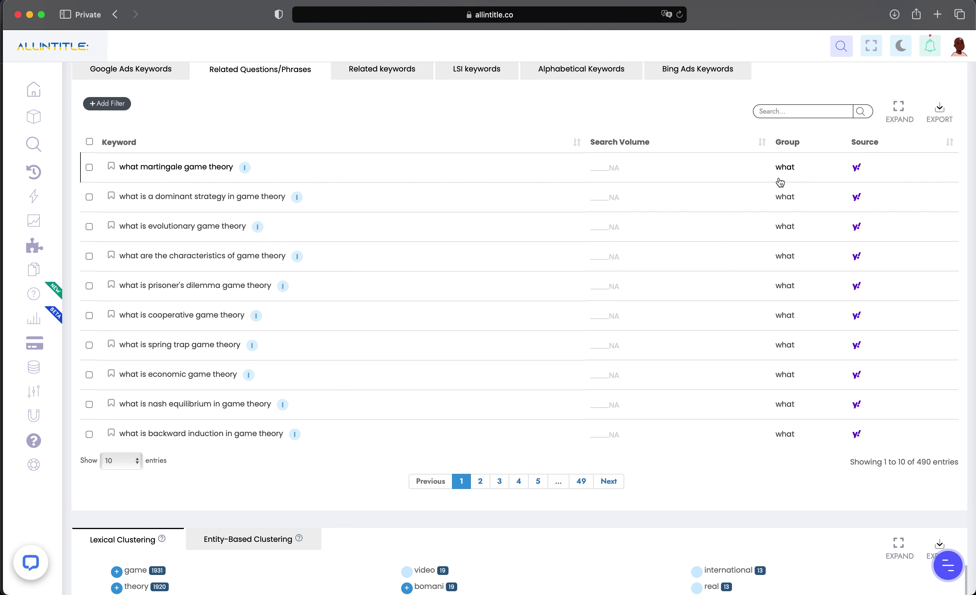
pyautogui.click(480, 482)
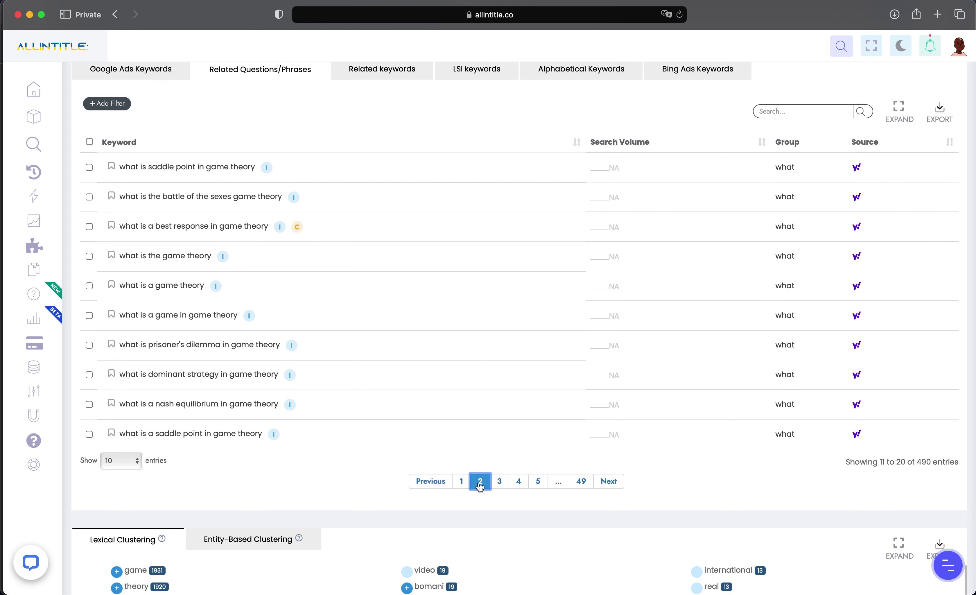
pyautogui.click(499, 483)
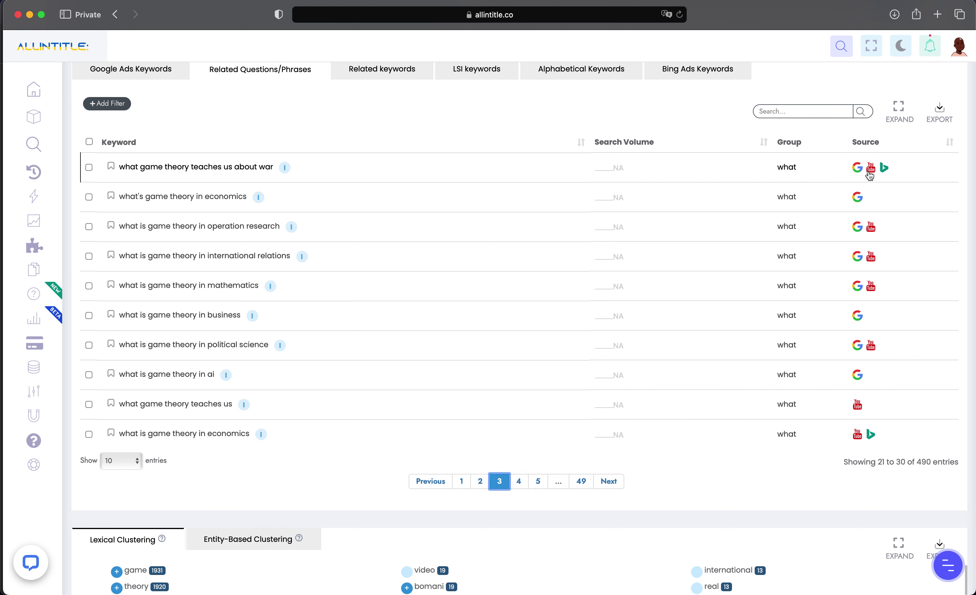
pyautogui.scroll(-1, 730, 301)
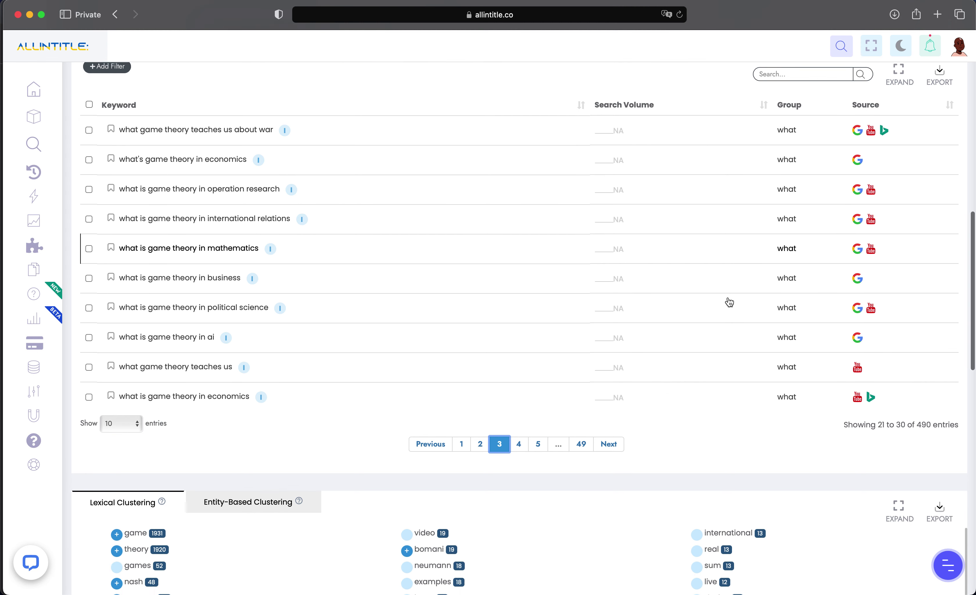
# - Browse the related questions and phrases list from page 4 through page 10
pyautogui.click(519, 444)
pyautogui.click(537, 444)
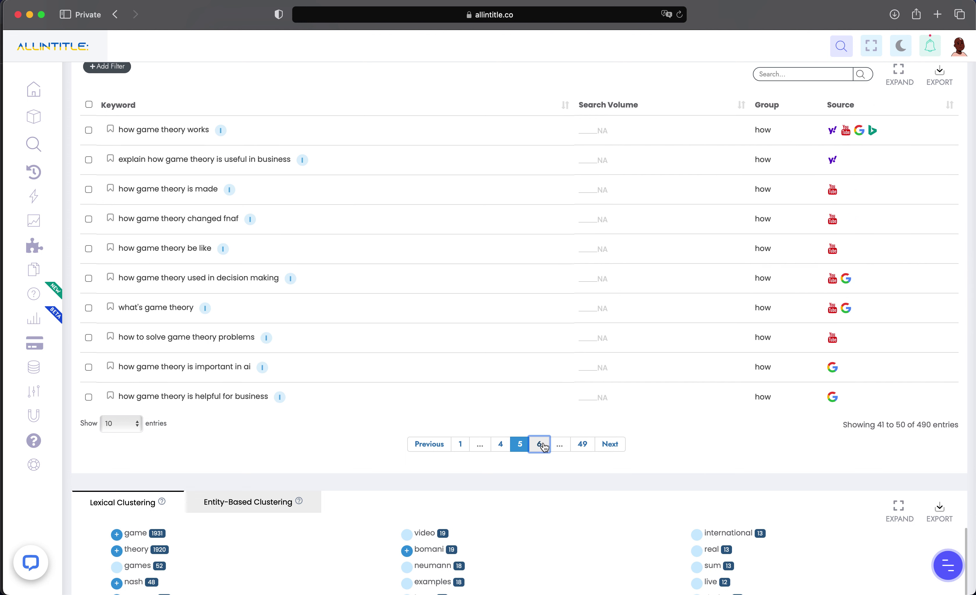
pyautogui.click(539, 445)
pyautogui.click(540, 444)
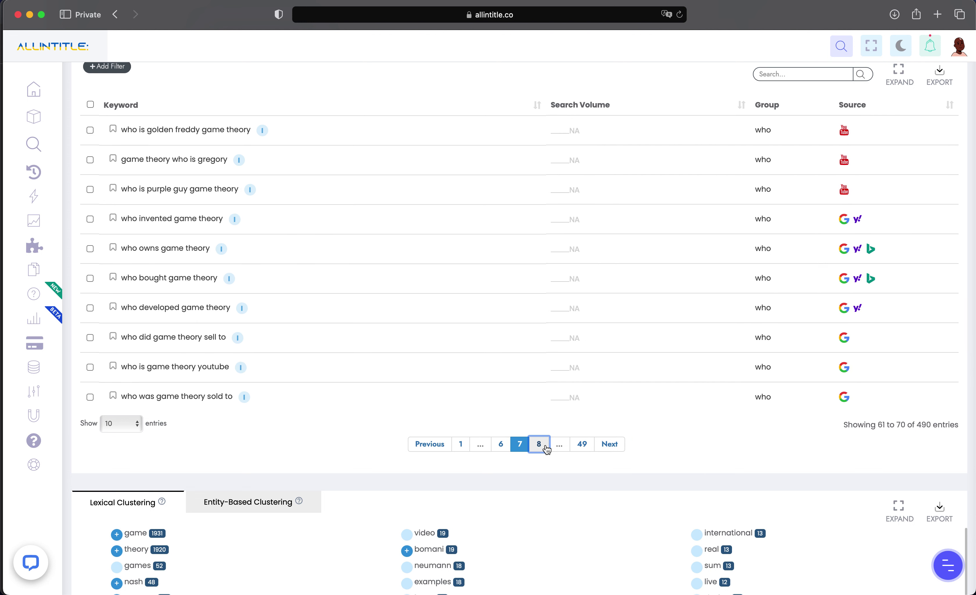
pyautogui.click(539, 445)
pyautogui.click(539, 445)
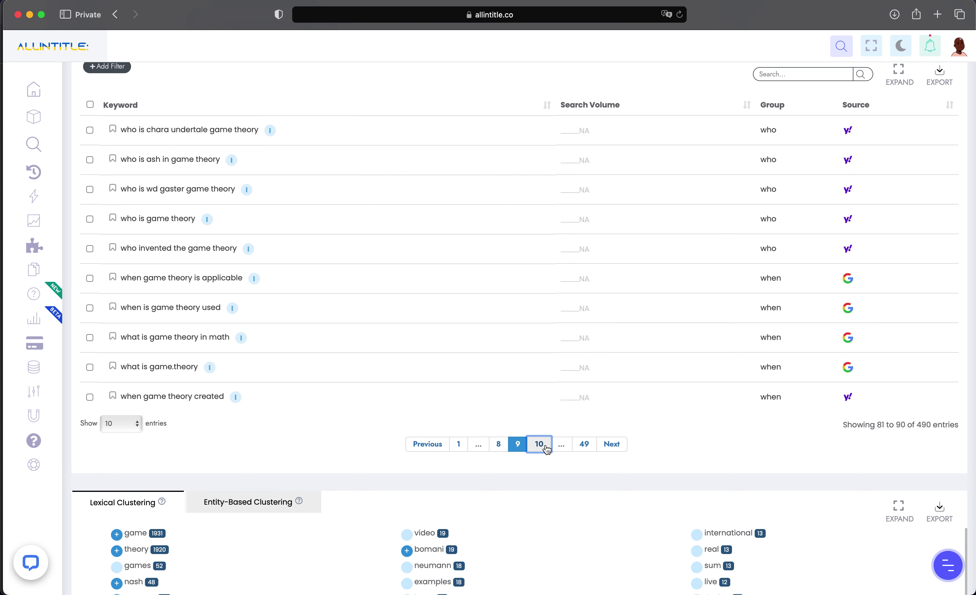
pyautogui.click(540, 444)
pyautogui.scroll(2, 401, 290)
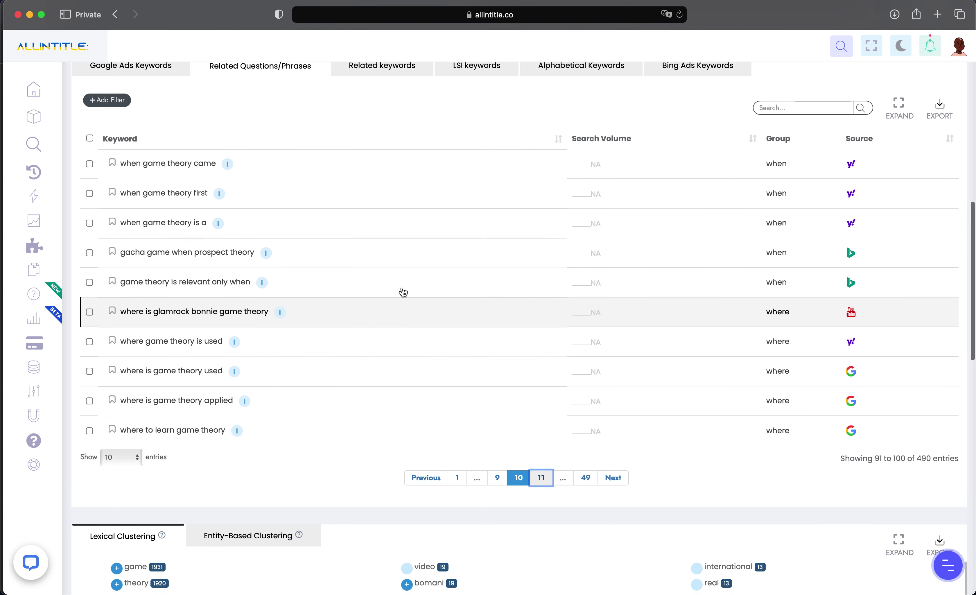
# - Filter the related questions and phrases by source, keeping only those from quora
pyautogui.click(110, 102)
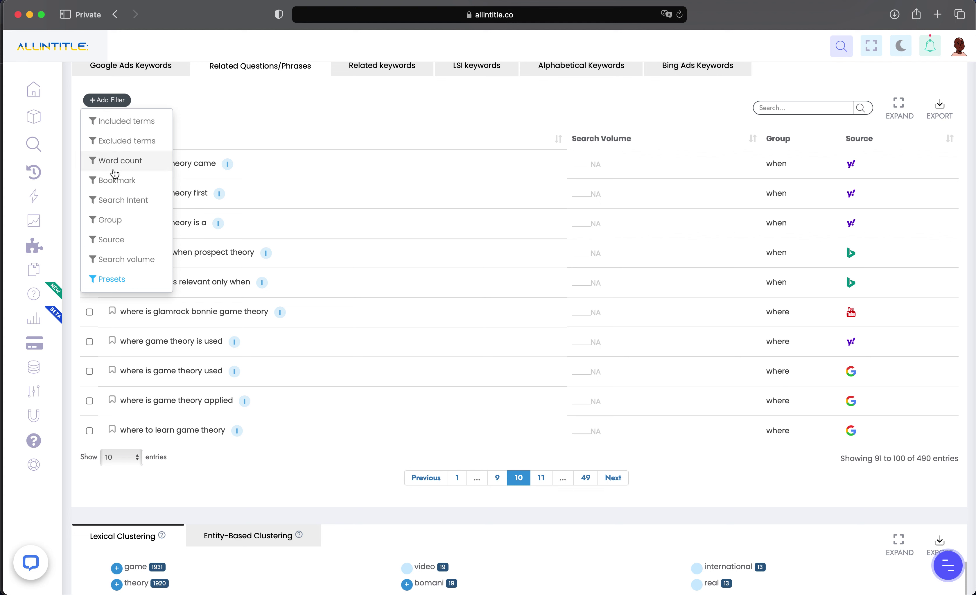
pyautogui.click(113, 237)
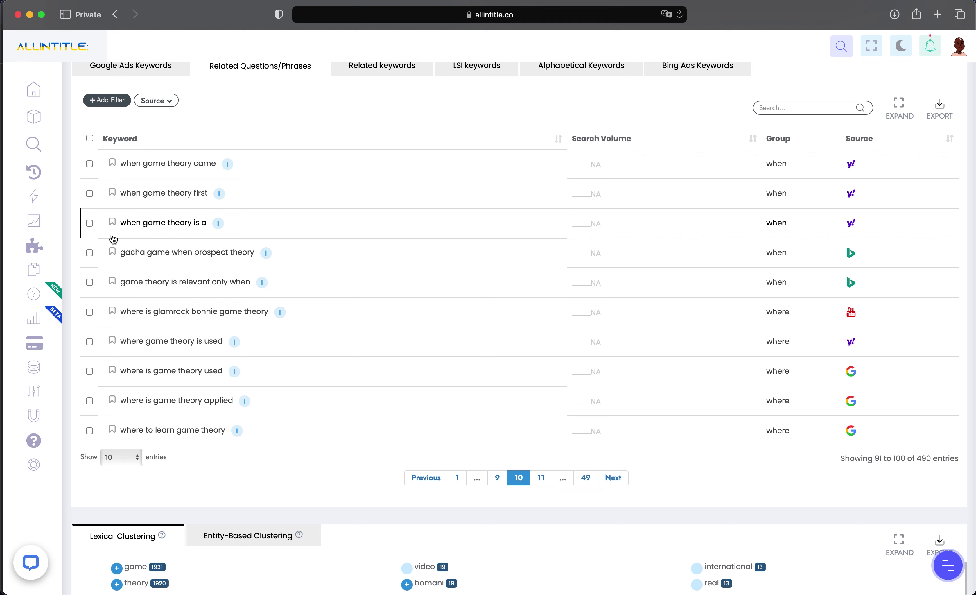
pyautogui.click(161, 102)
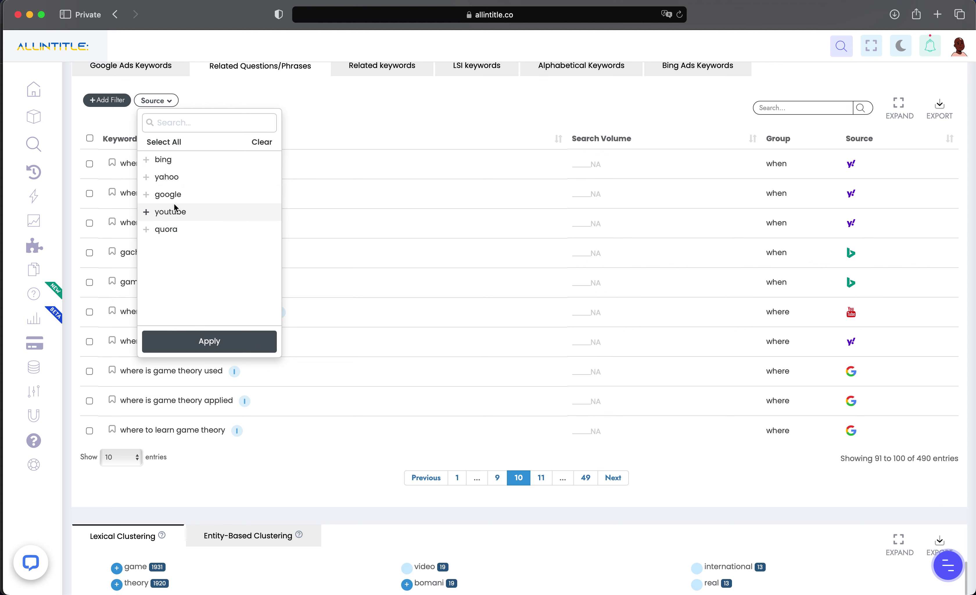
pyautogui.click(167, 231)
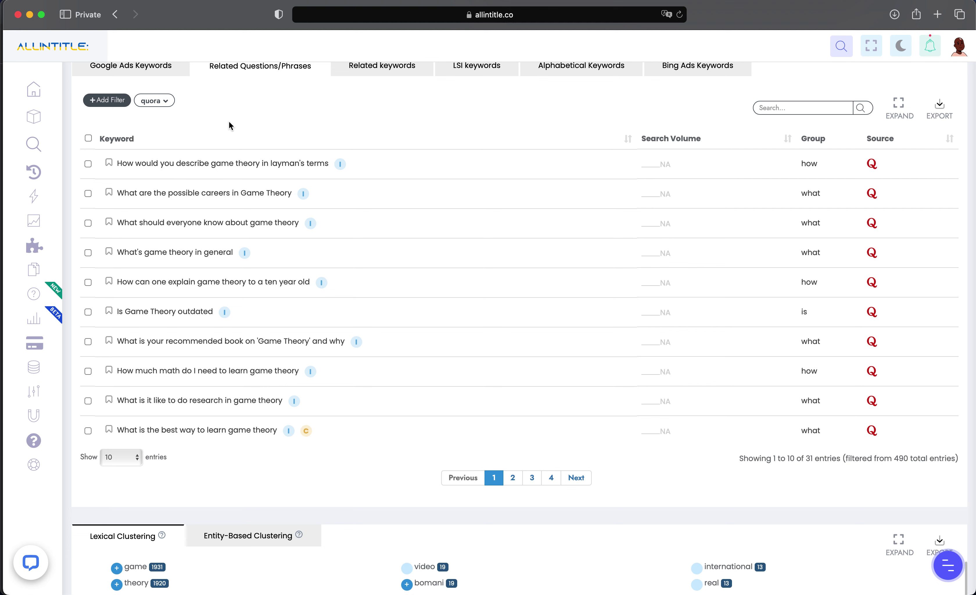
# - Remove the quora source filter from the related questions and phrases
pyautogui.moveTo(309, 195)
pyautogui.click(165, 101)
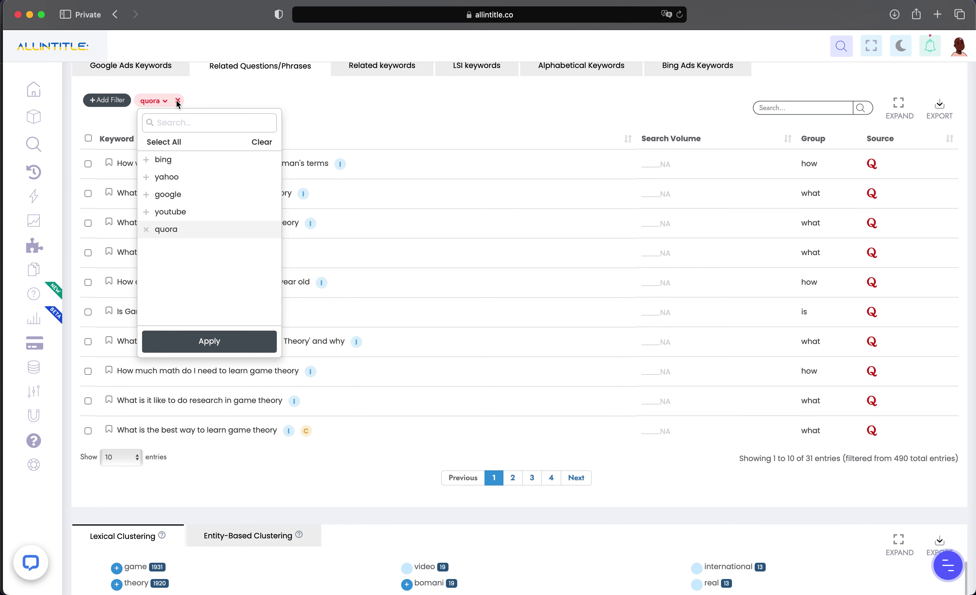
pyautogui.click(177, 101)
# - Show the related keywords and filter them by source, keeping only those from wikipedia
pyautogui.scroll(2, 315, 90)
pyautogui.click(376, 106)
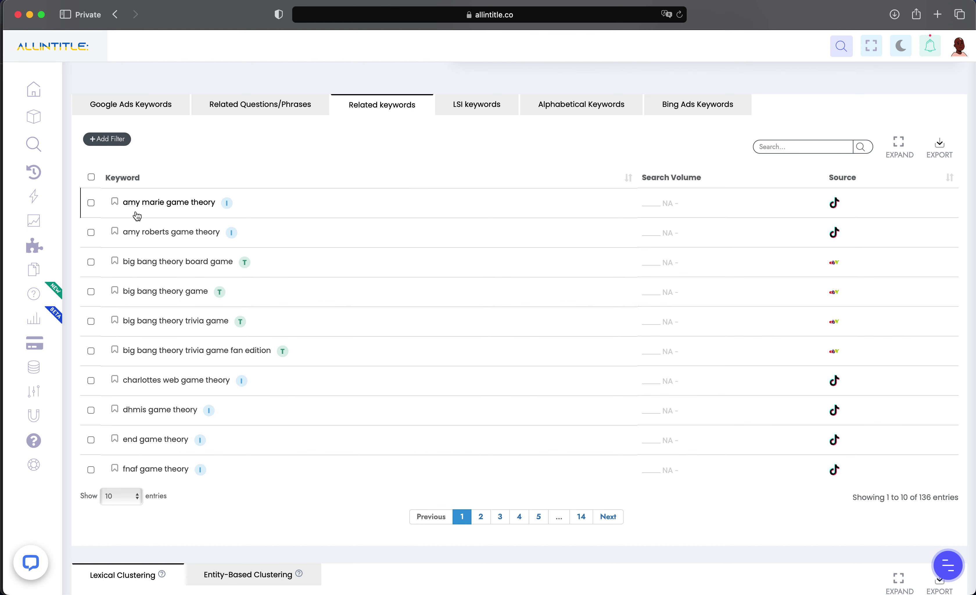
pyautogui.scroll(-1, 170, 229)
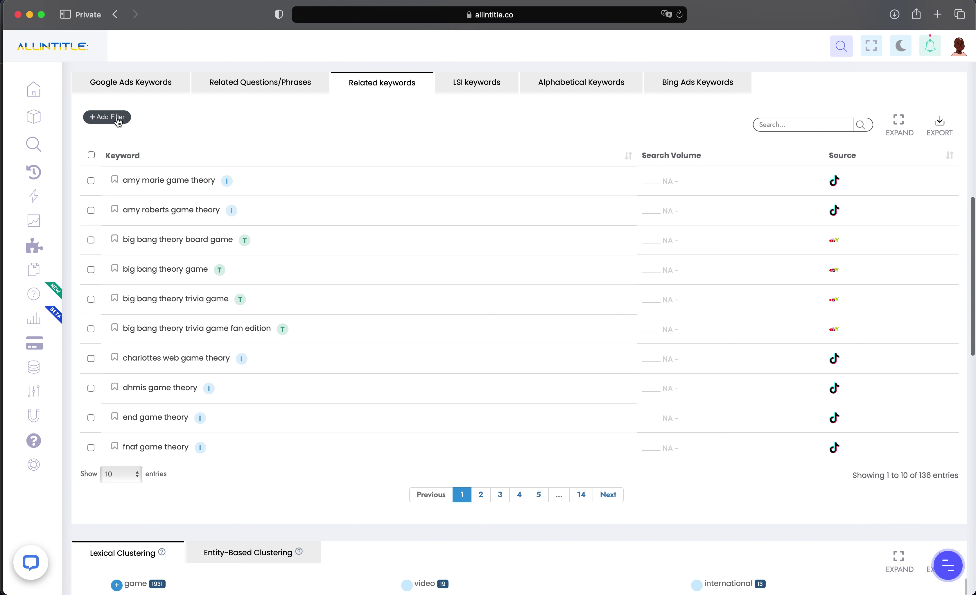
pyautogui.click(118, 121)
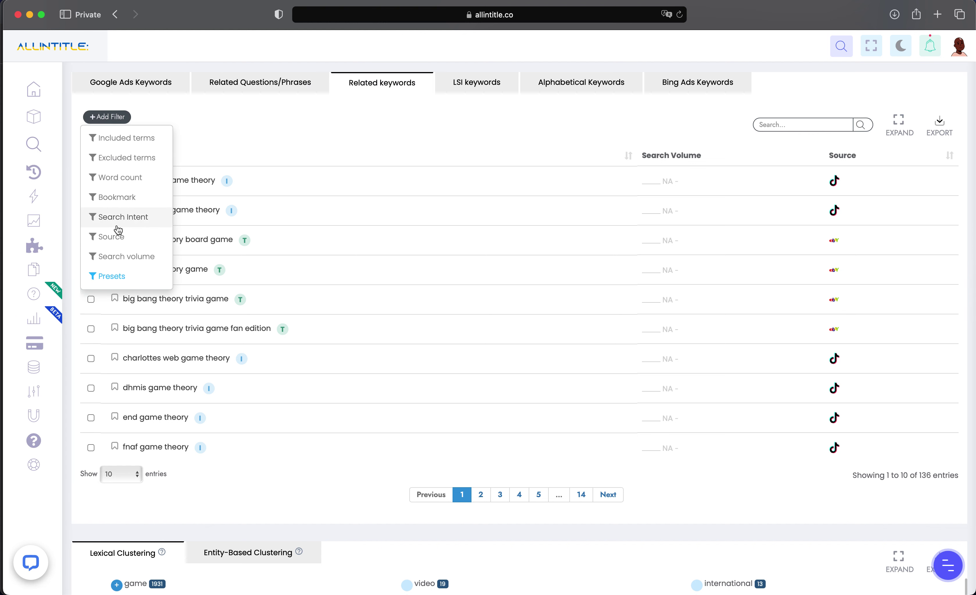
pyautogui.click(117, 236)
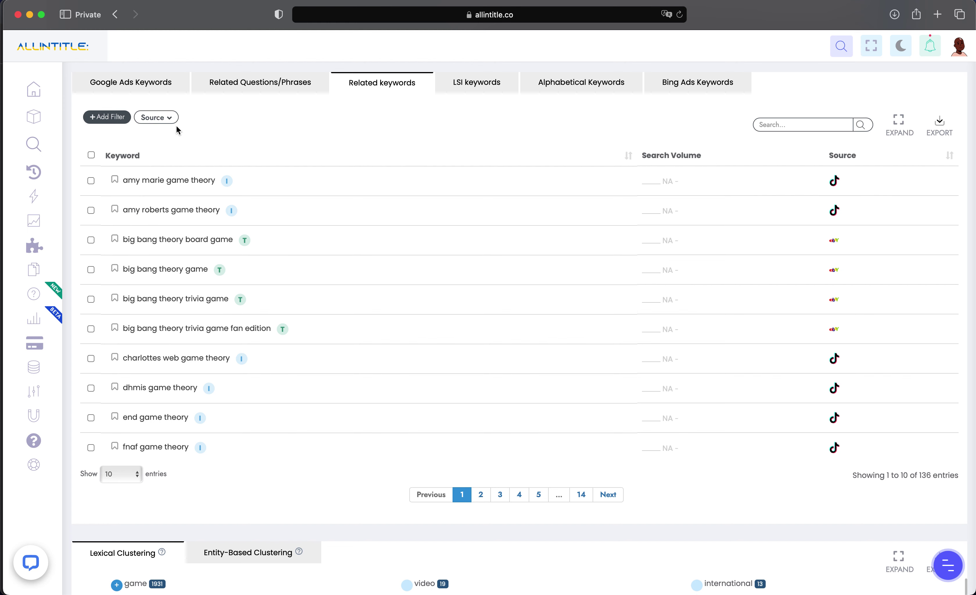
pyautogui.click(159, 121)
pyautogui.scroll(-3, 184, 225)
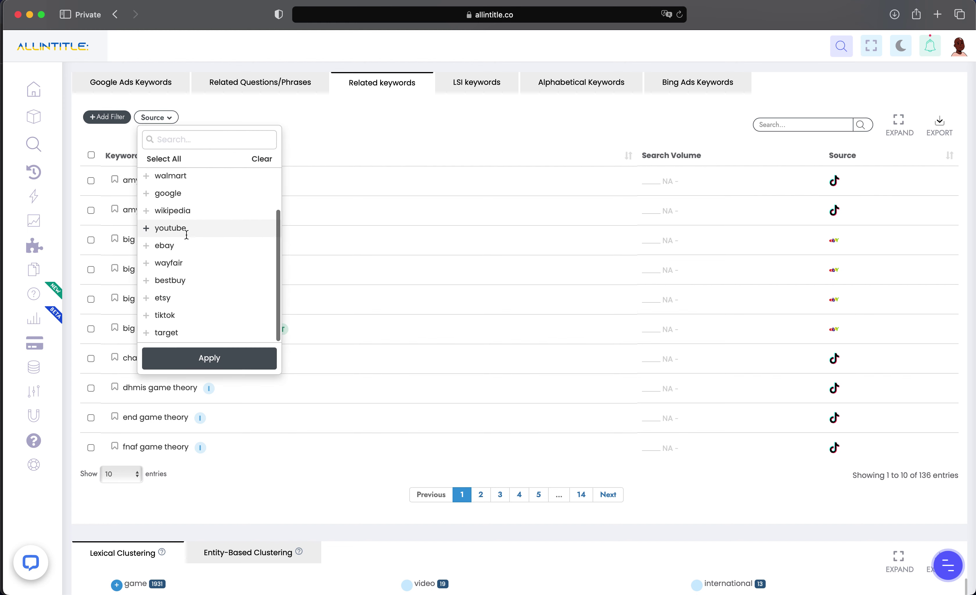
pyautogui.scroll(3, 185, 235)
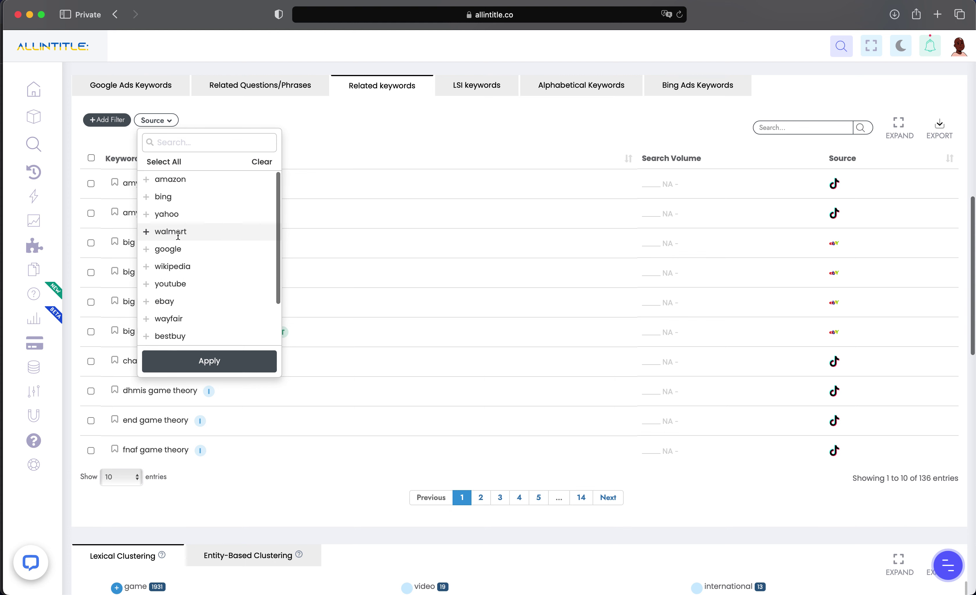
pyautogui.scroll(-1, 178, 236)
pyautogui.click(178, 241)
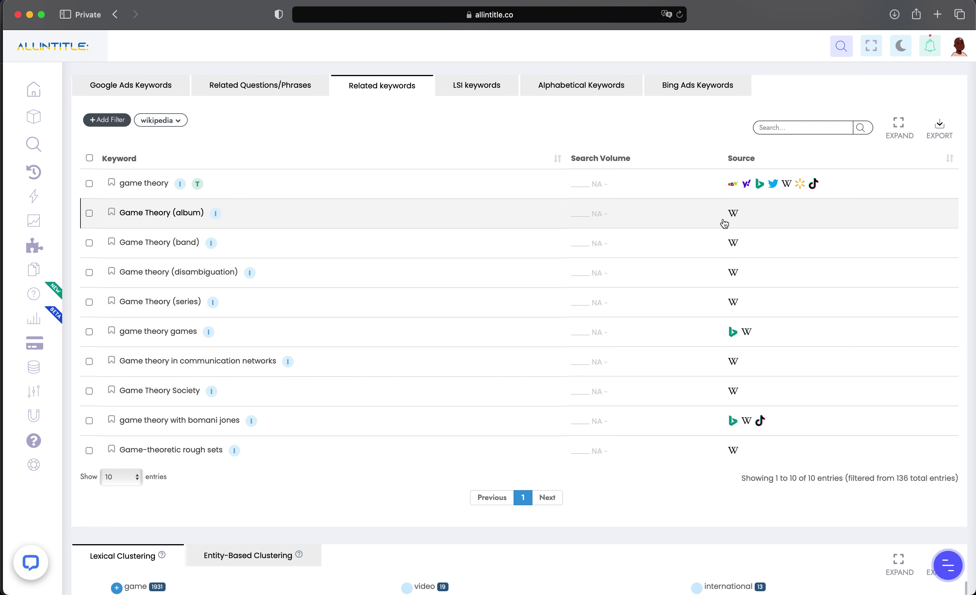
pyautogui.scroll(-2, 660, 314)
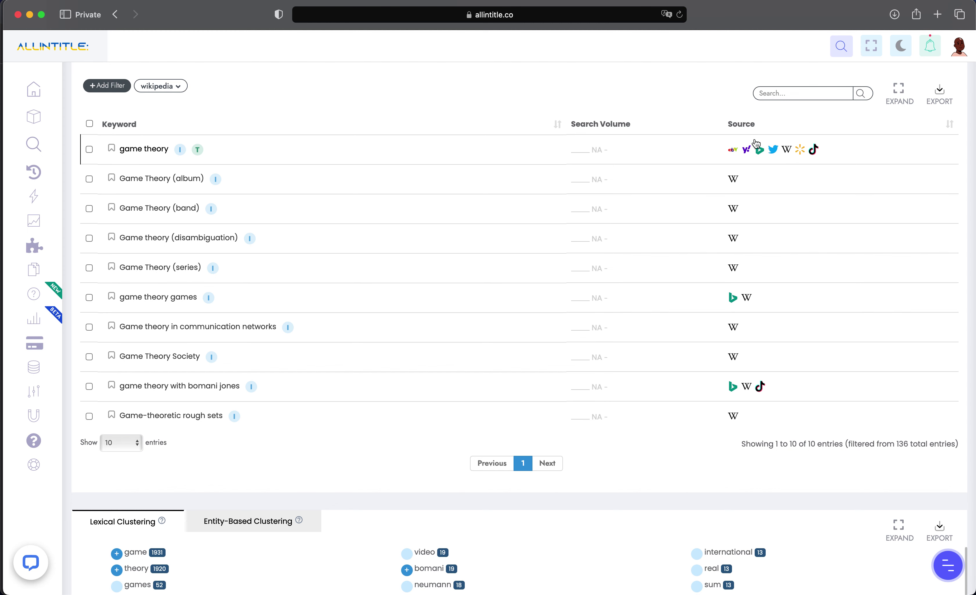
pyautogui.scroll(3, 533, 232)
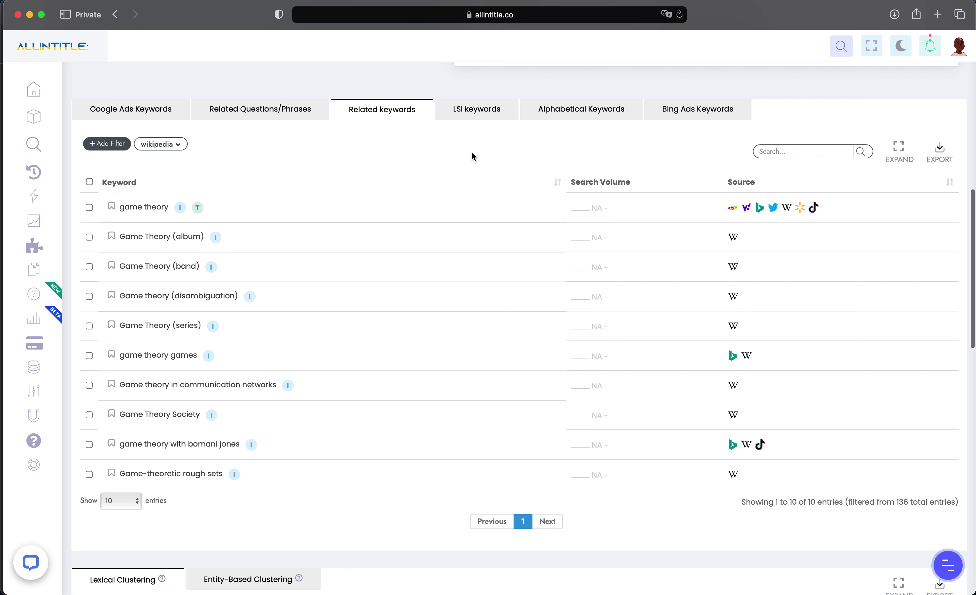
# - Show the LSI keywords and review the ranking pages in the domain list for the search term
pyautogui.click(468, 114)
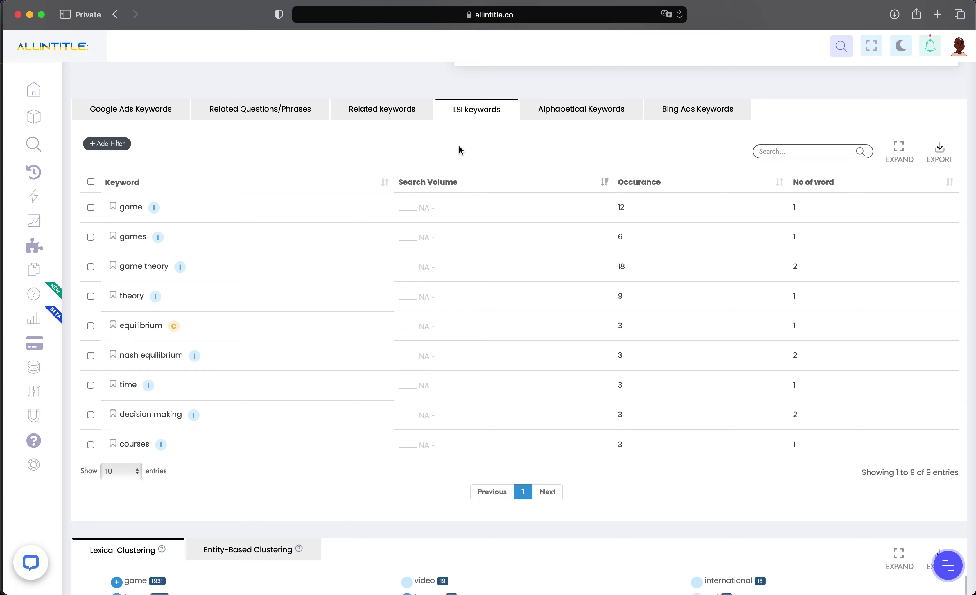
pyautogui.scroll(5, 459, 150)
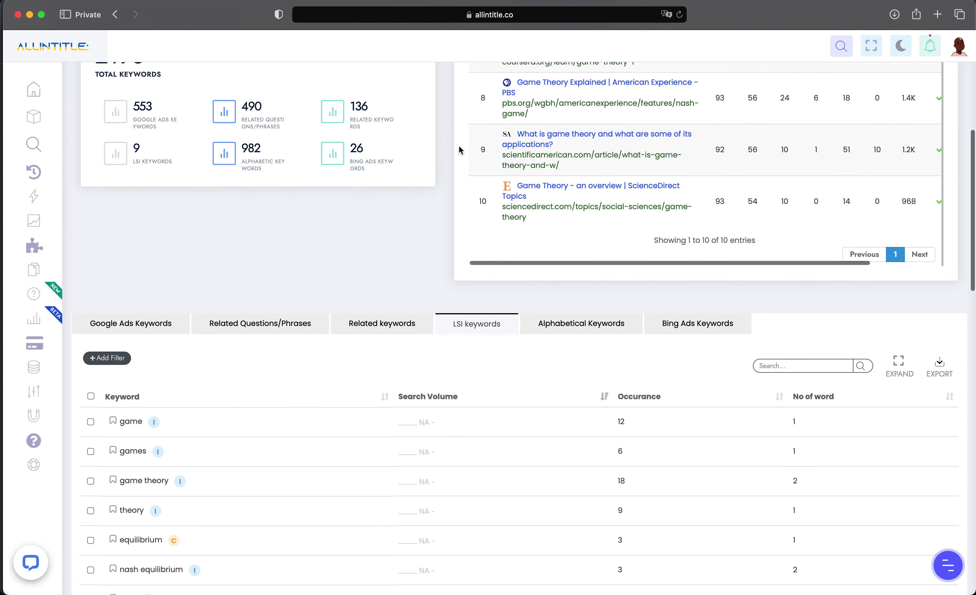
pyautogui.scroll(3, 460, 150)
pyautogui.scroll(1, 564, 226)
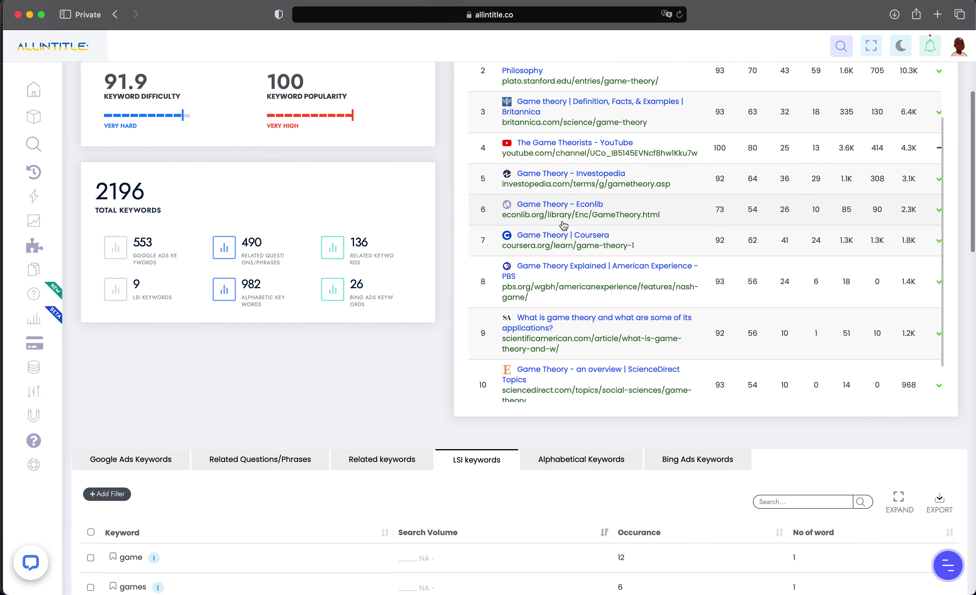
pyautogui.scroll(3, 564, 226)
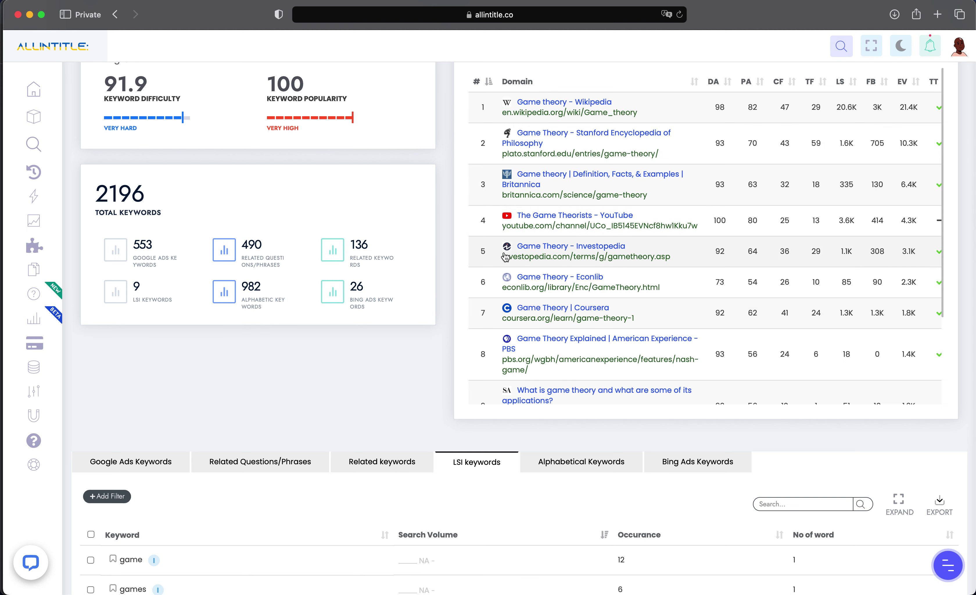
pyautogui.scroll(-5, 417, 277)
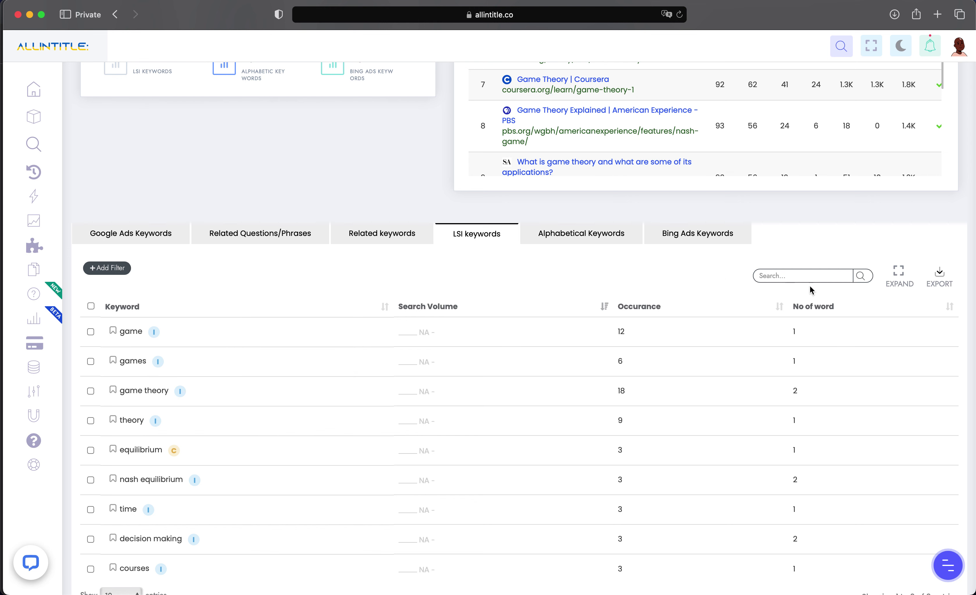
# - Sort the LSI keywords by number of words in descending order, then by occurrence in descending order
pyautogui.scroll(-2, 809, 318)
pyautogui.scroll(-1, 809, 317)
pyautogui.click(816, 250)
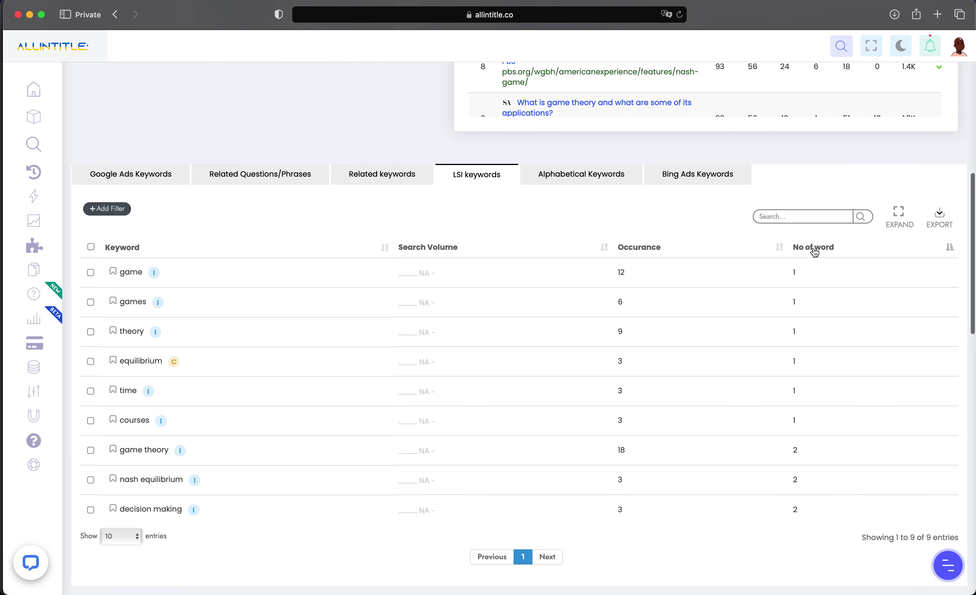
pyautogui.click(814, 251)
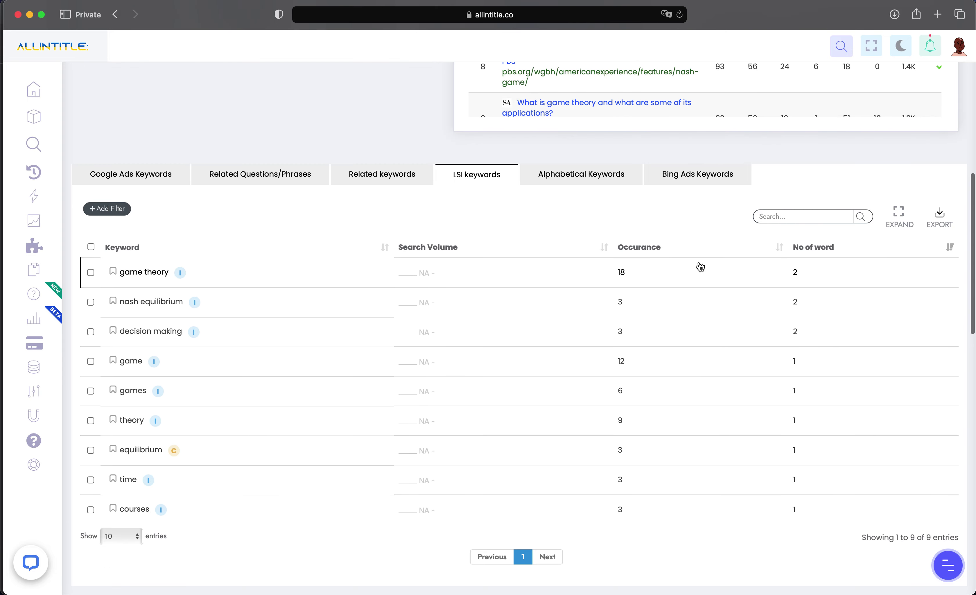
pyautogui.click(642, 250)
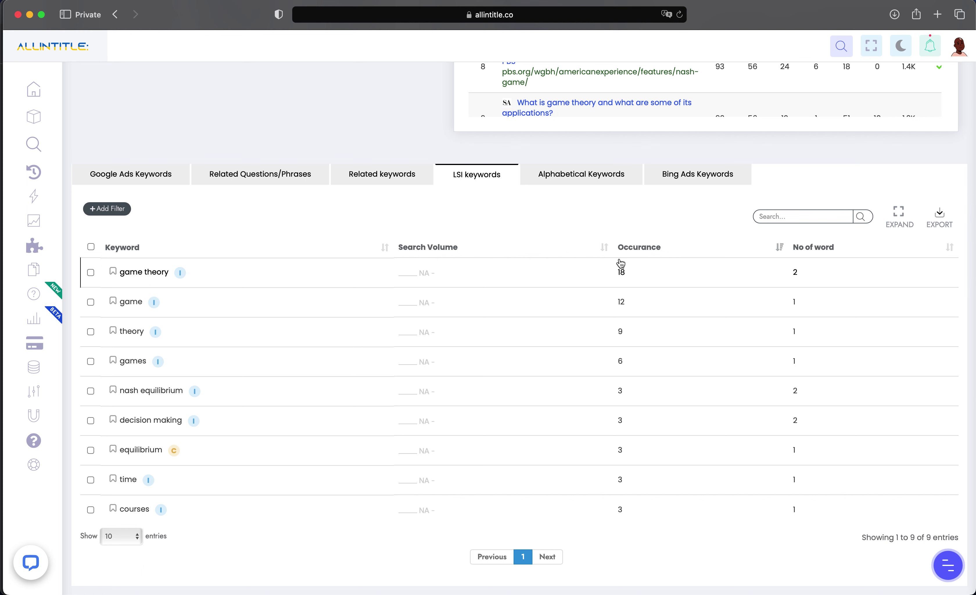
# - Show the alphabetical keywords and check the alphabet letter and source of the entries on the first page
pyautogui.click(560, 172)
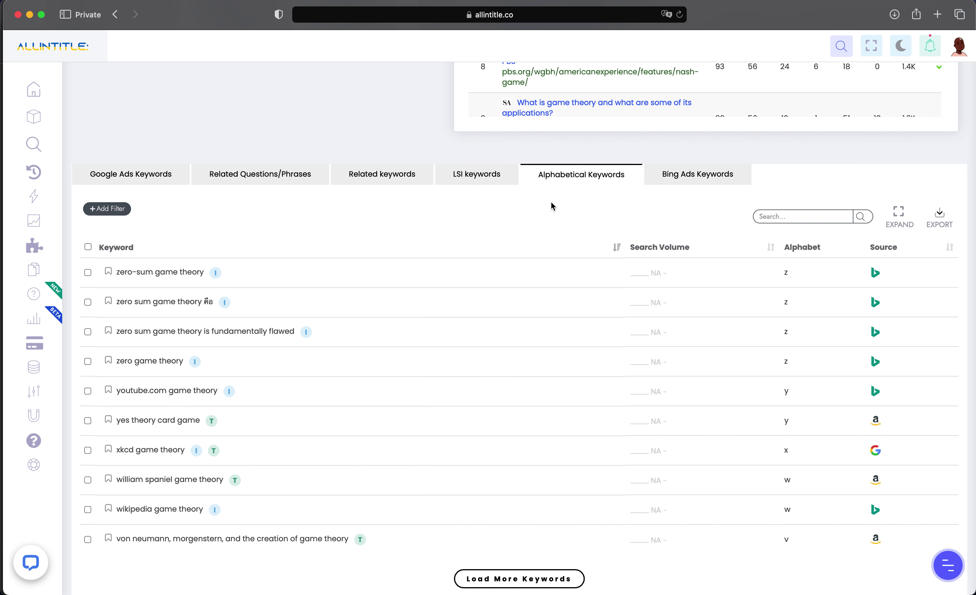
pyautogui.scroll(-2, 533, 225)
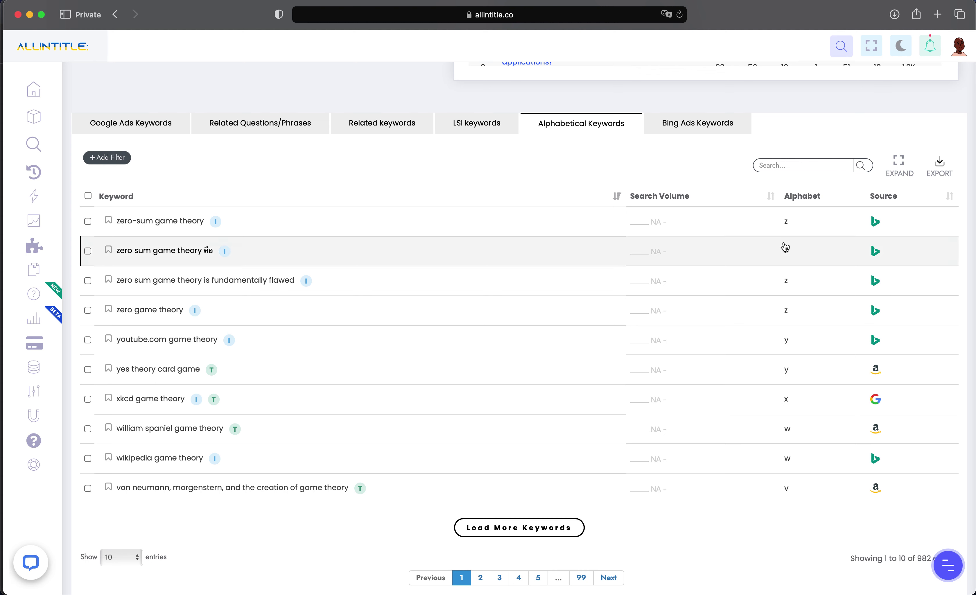
pyautogui.scroll(-1, 790, 297)
pyautogui.scroll(3, 798, 325)
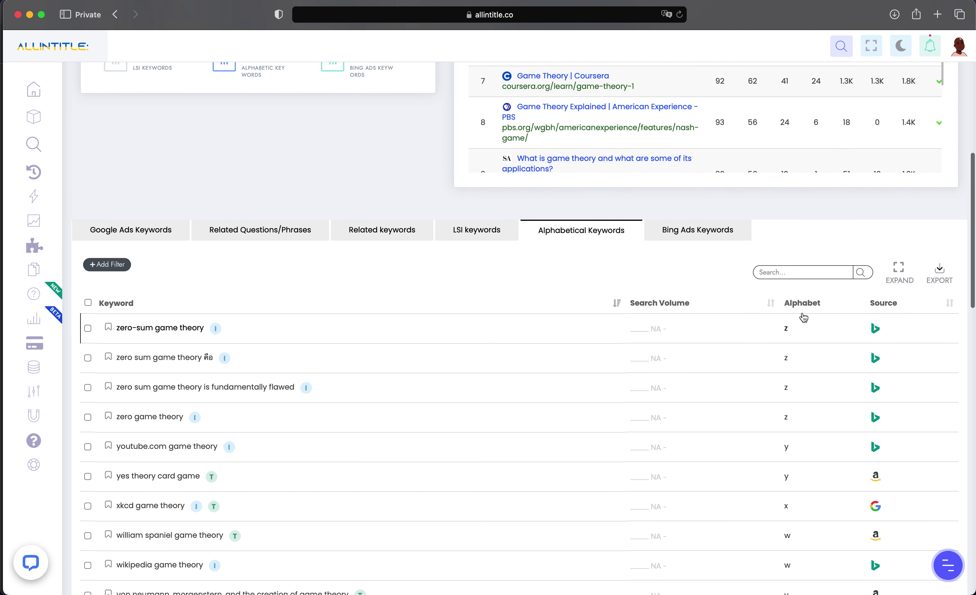
pyautogui.scroll(-6, 441, 297)
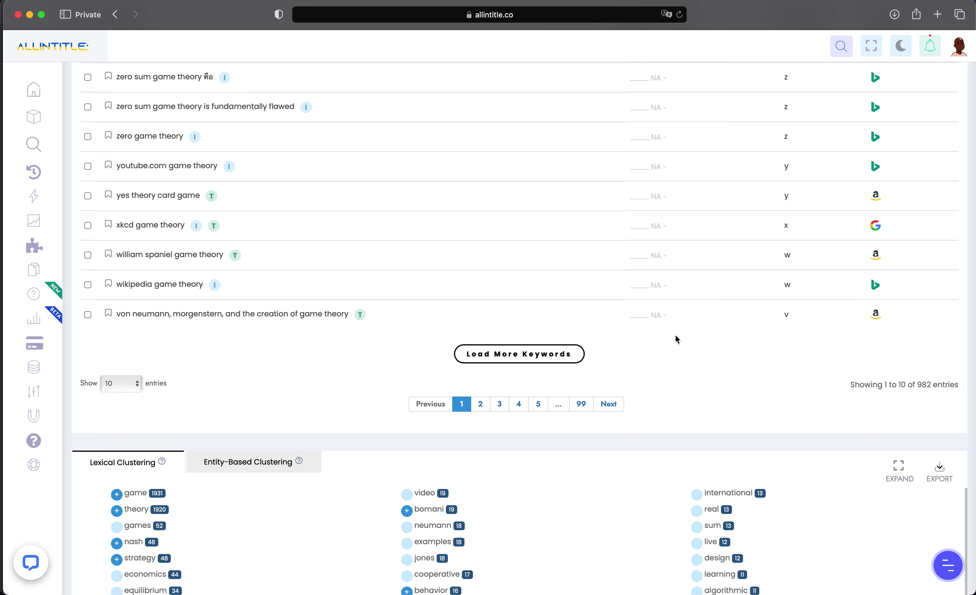
# - Return to the related keywords, remove the wikipedia source filter and check the total number of entries
pyautogui.scroll(4, 676, 339)
pyautogui.click(375, 146)
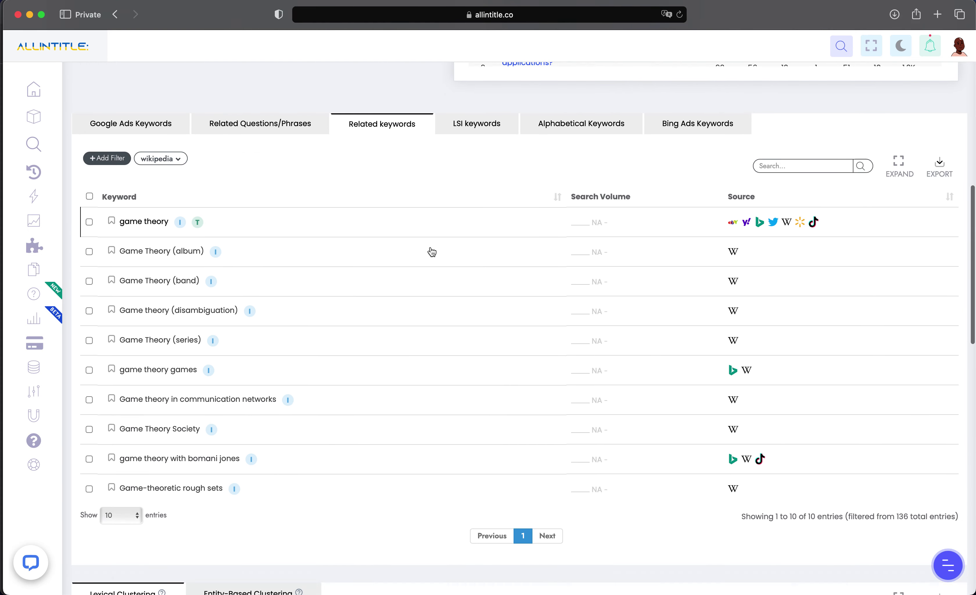
pyautogui.scroll(-3, 432, 252)
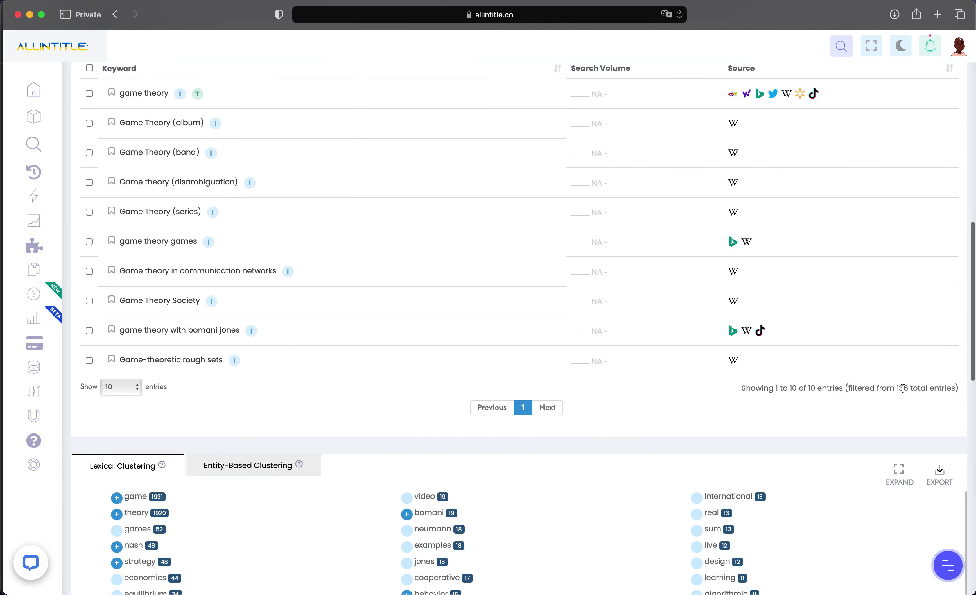
pyautogui.moveTo(901, 385); pyautogui.dragTo(895, 387)
pyautogui.scroll(4, 203, 200)
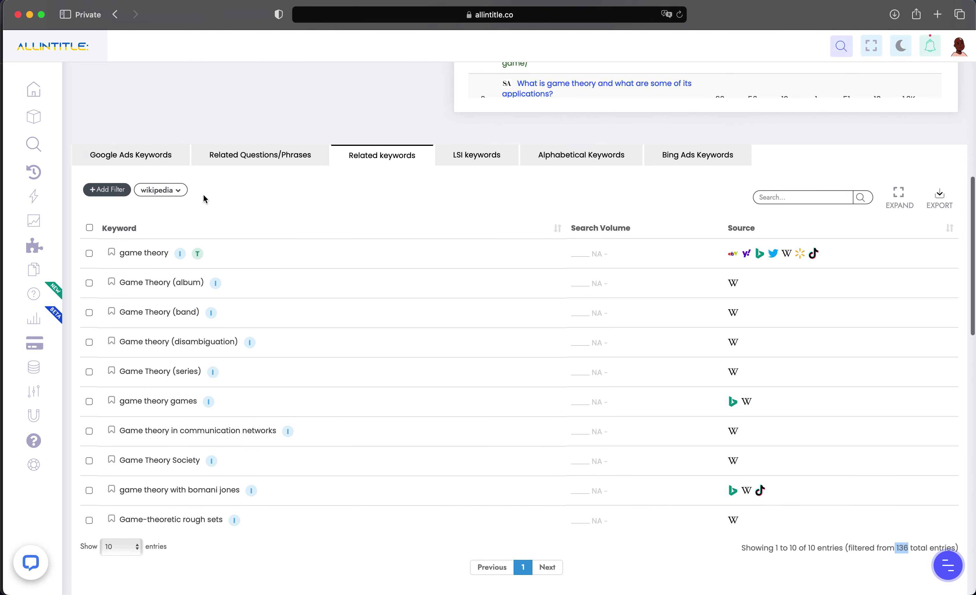
pyautogui.click(188, 190)
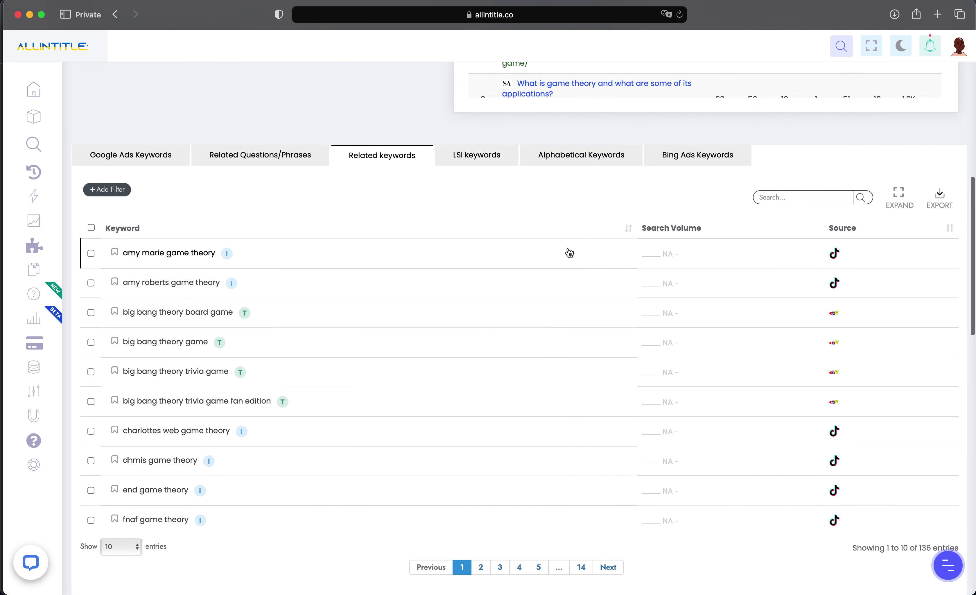
pyautogui.scroll(-4, 577, 265)
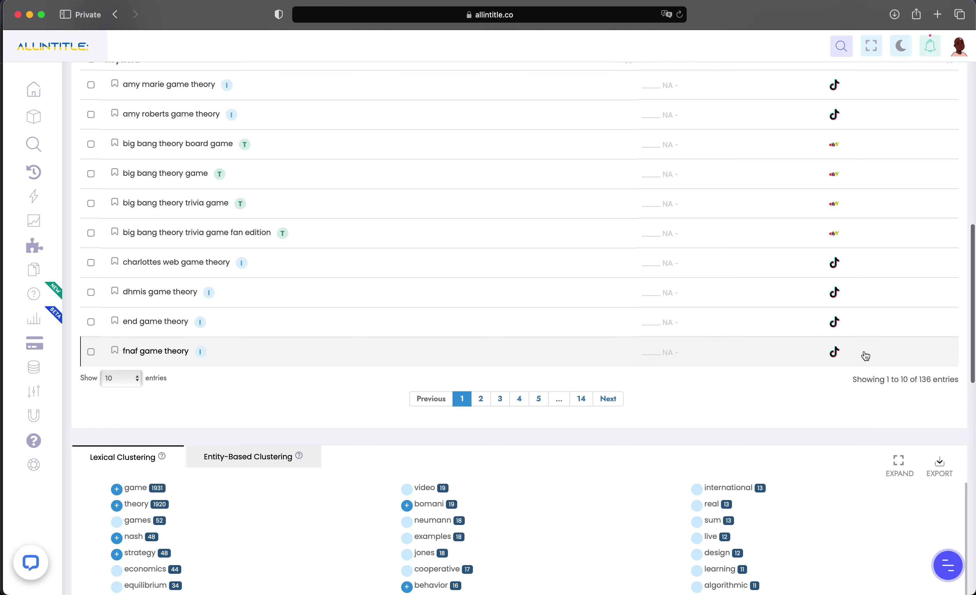
pyautogui.scroll(4, 865, 353)
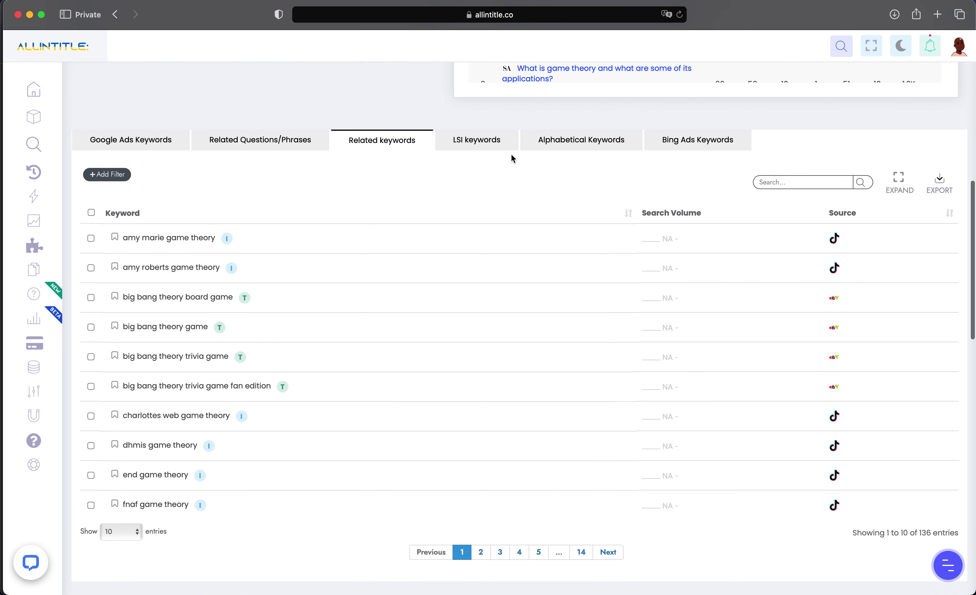
# - Go back to the alphabetical keywords and browse the list through page 6
pyautogui.click(583, 144)
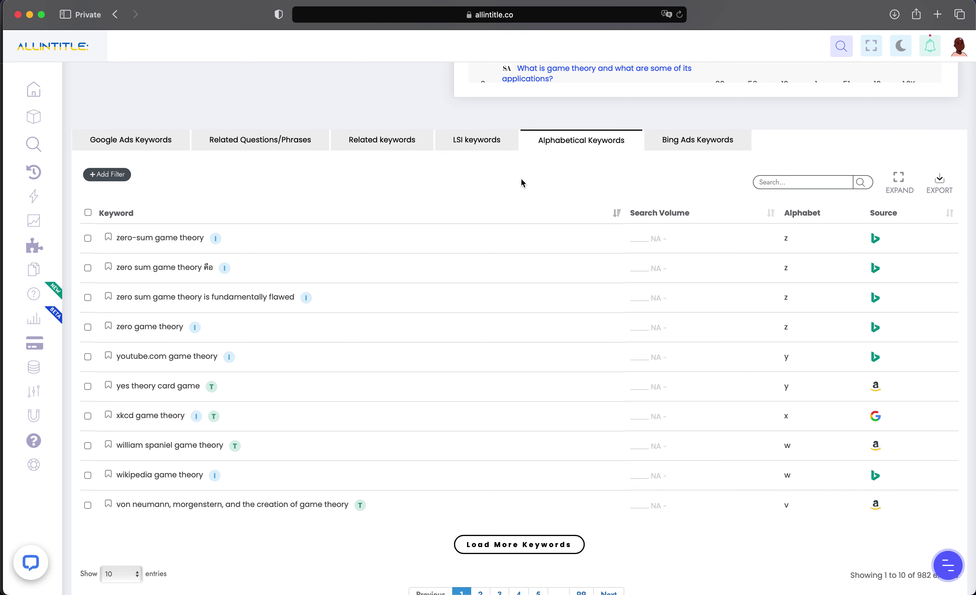
pyautogui.scroll(-3, 533, 280)
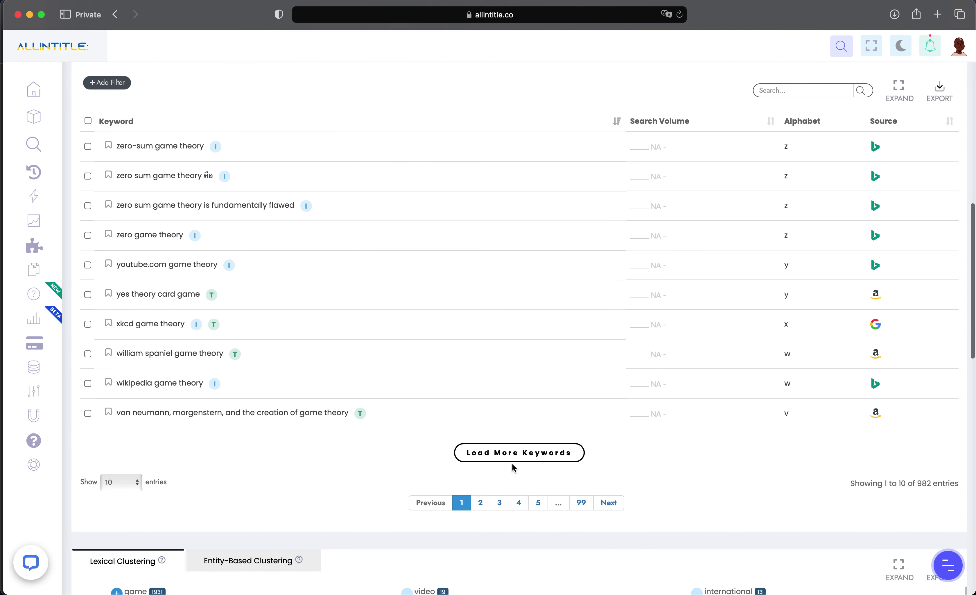
pyautogui.scroll(1, 726, 357)
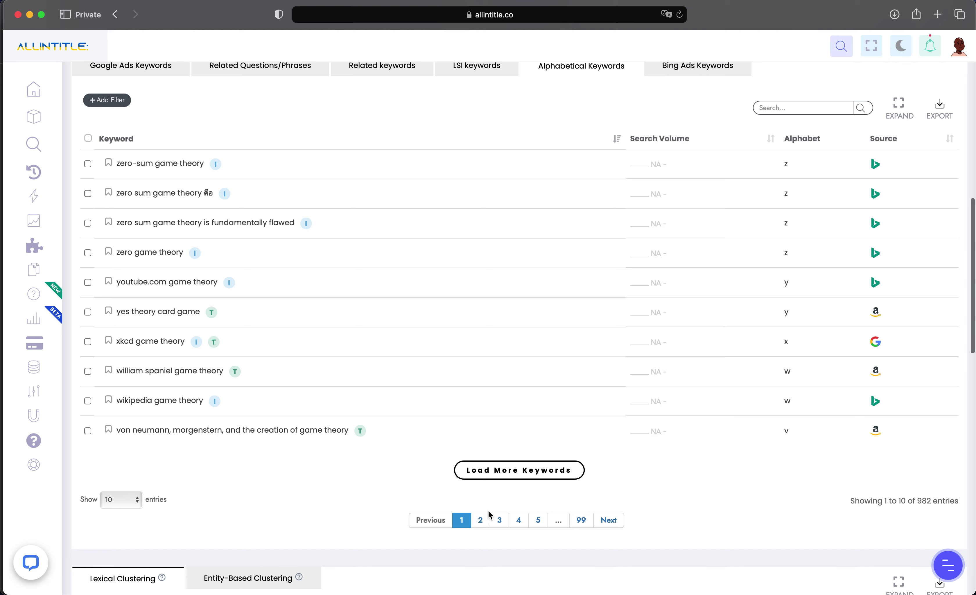
pyautogui.click(482, 522)
pyautogui.click(518, 522)
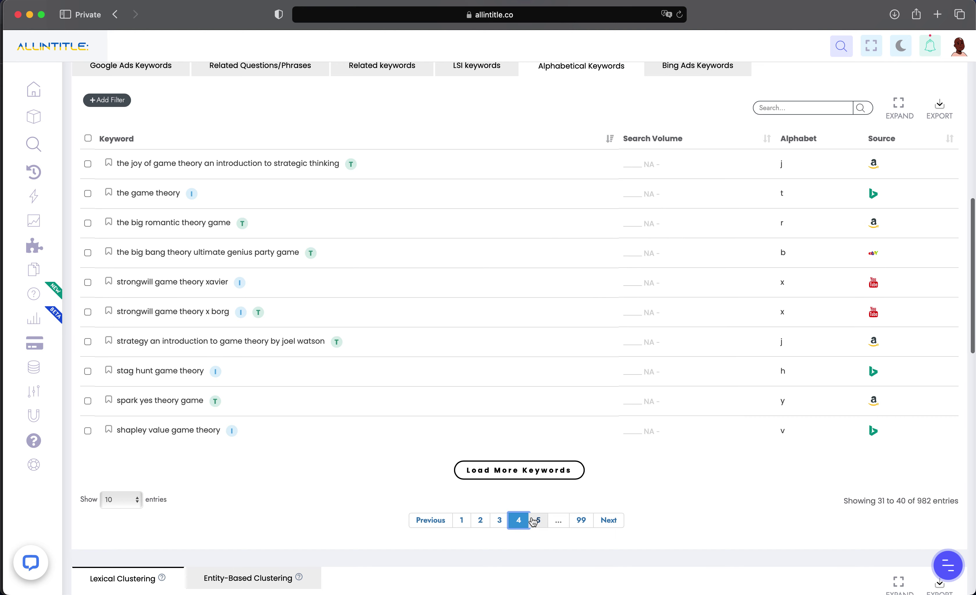
pyautogui.click(539, 521)
pyautogui.click(538, 520)
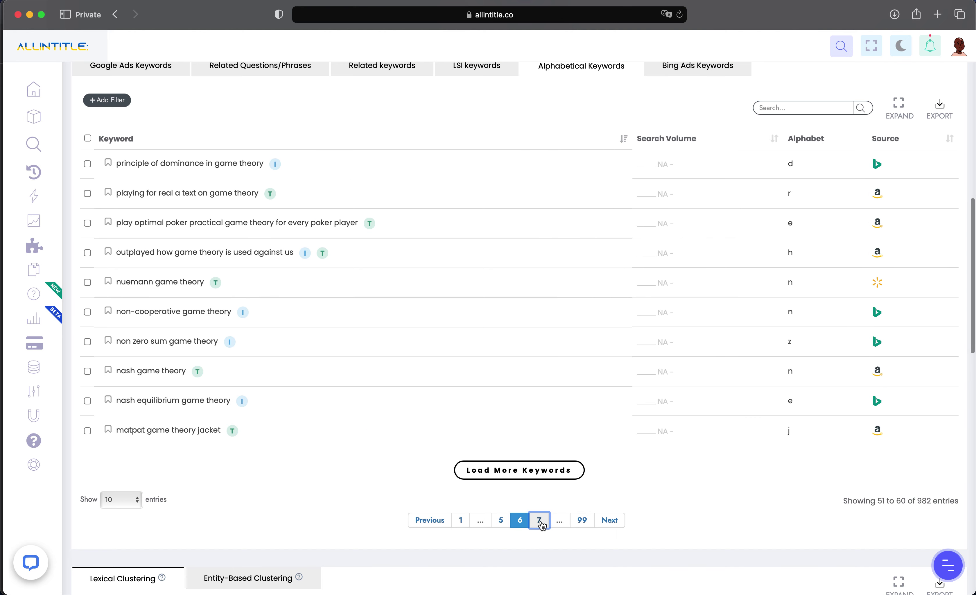
# - Show the Bing Ads keywords with their impressions and broad impressions
pyautogui.scroll(3, 529, 452)
pyautogui.scroll(2, 530, 452)
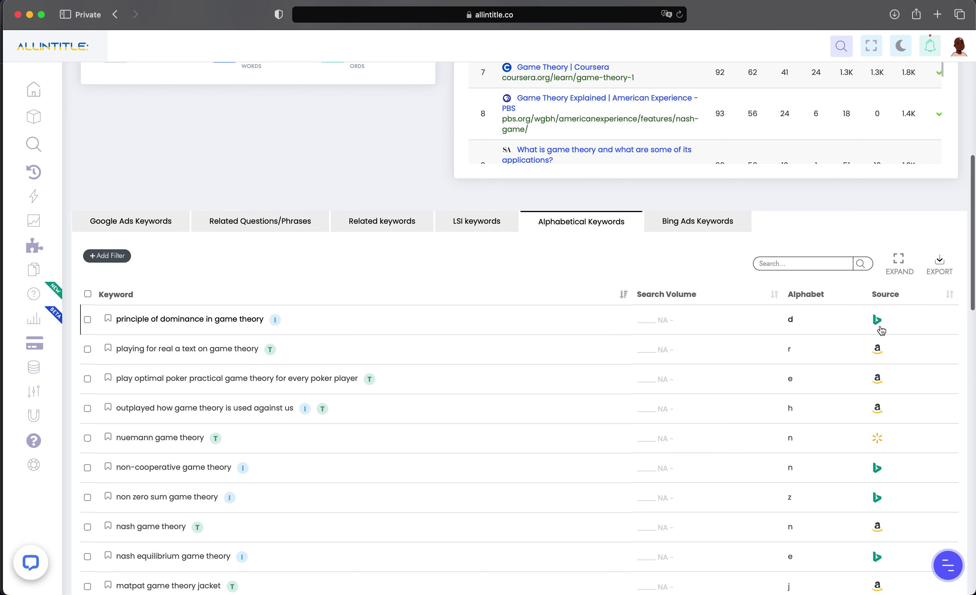
pyautogui.click(700, 223)
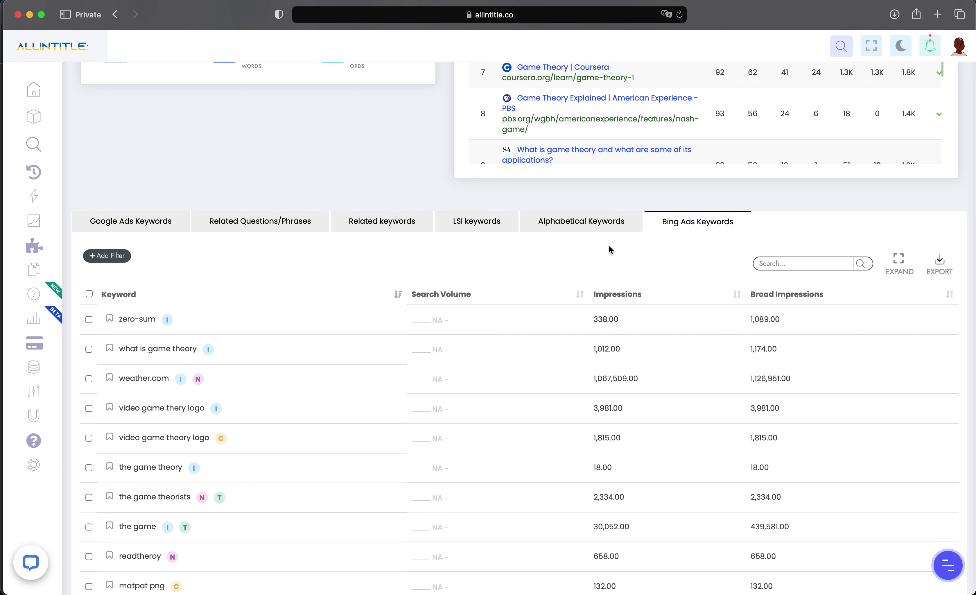
# - Show the LSI keywords and select all of them for a bulk check
pyautogui.scroll(-3, 605, 257)
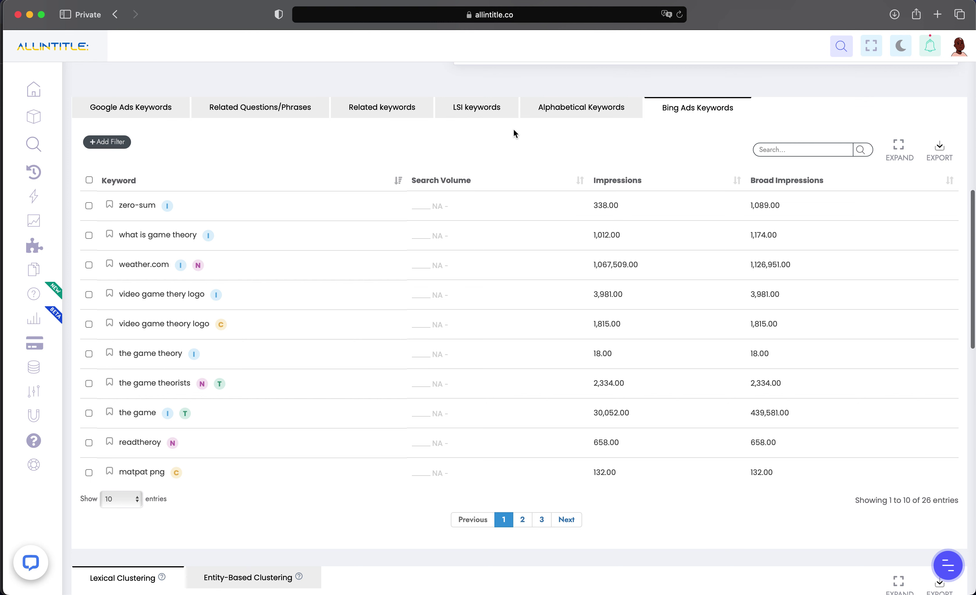
pyautogui.click(598, 109)
pyautogui.click(480, 112)
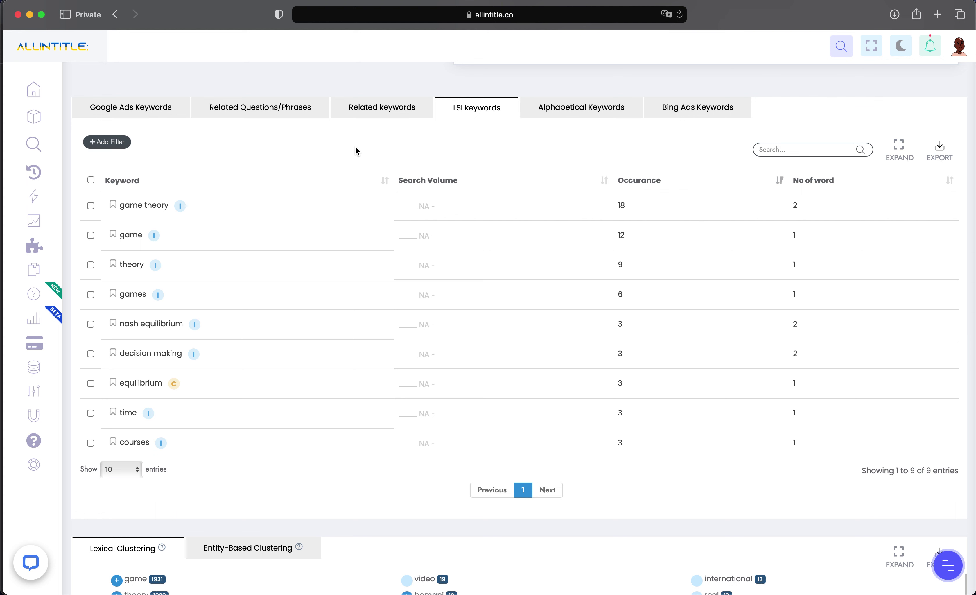
pyautogui.click(91, 180)
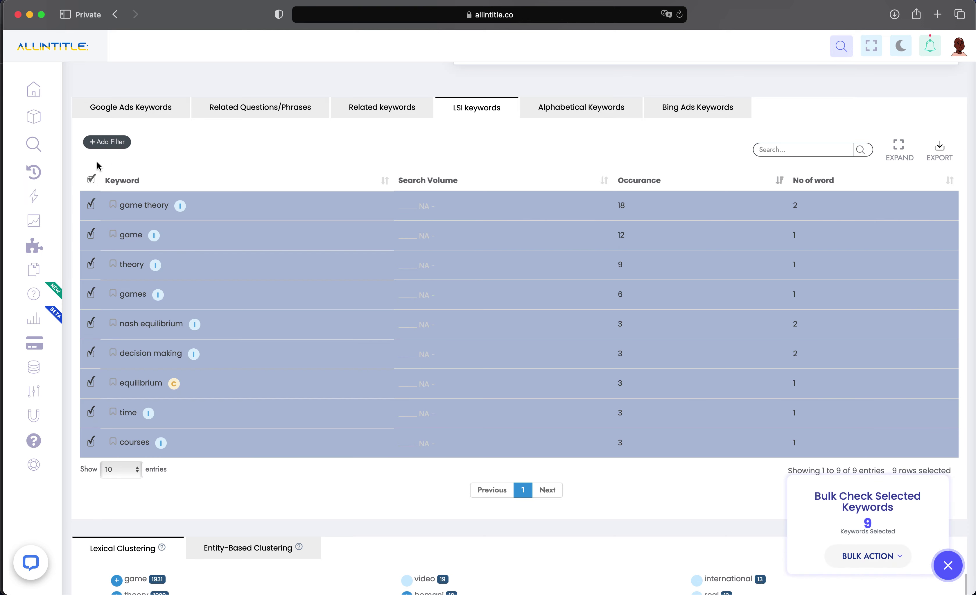
# - Add all Bing Ads keywords to the bulk check selection
pyautogui.click(160, 111)
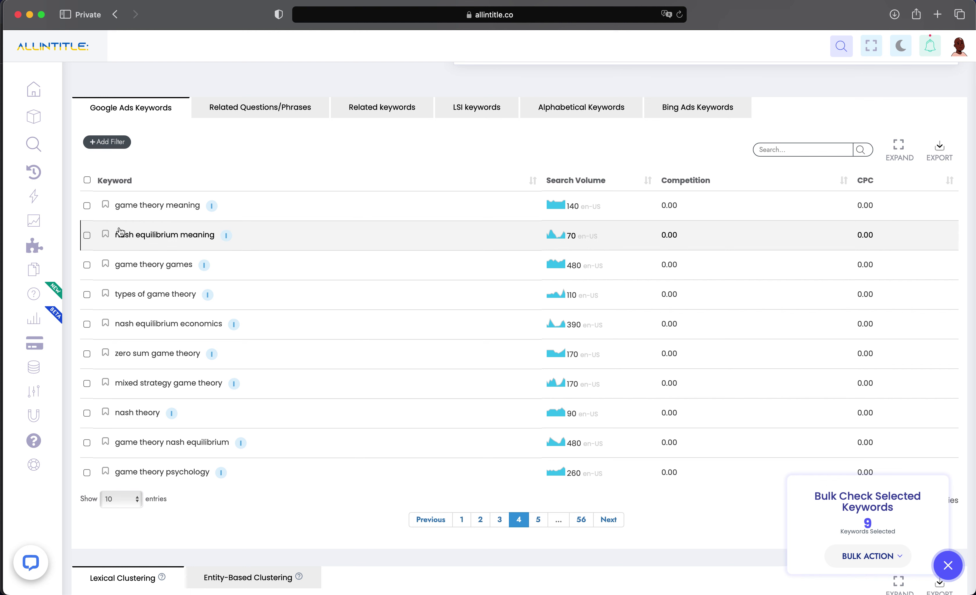
pyautogui.click(682, 109)
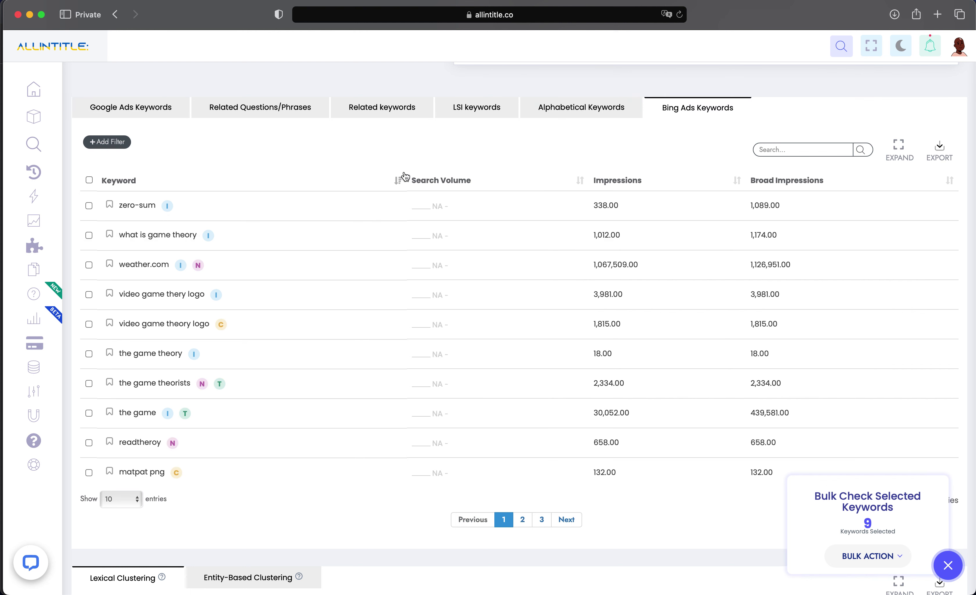
pyautogui.click(89, 180)
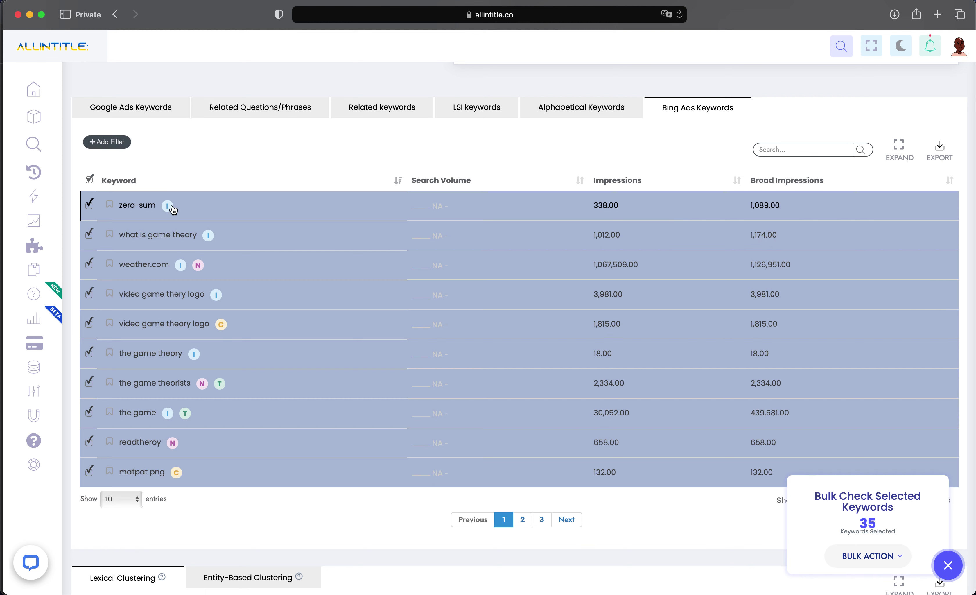
# - Get the search volume for the selected LSI and Bing Ads keywords, with United States as locality and English as language
pyautogui.scroll(-2, 290, 253)
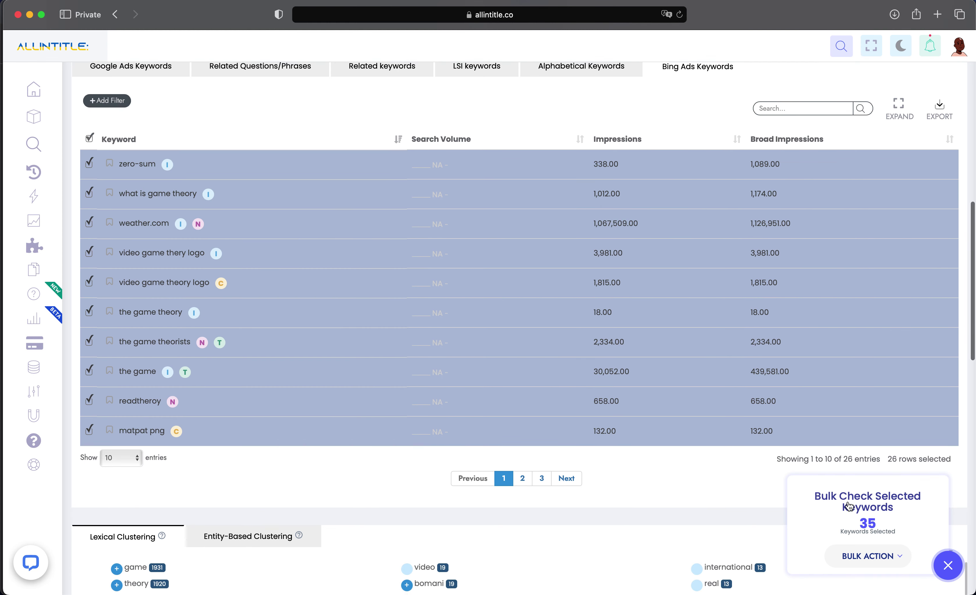
pyautogui.click(865, 557)
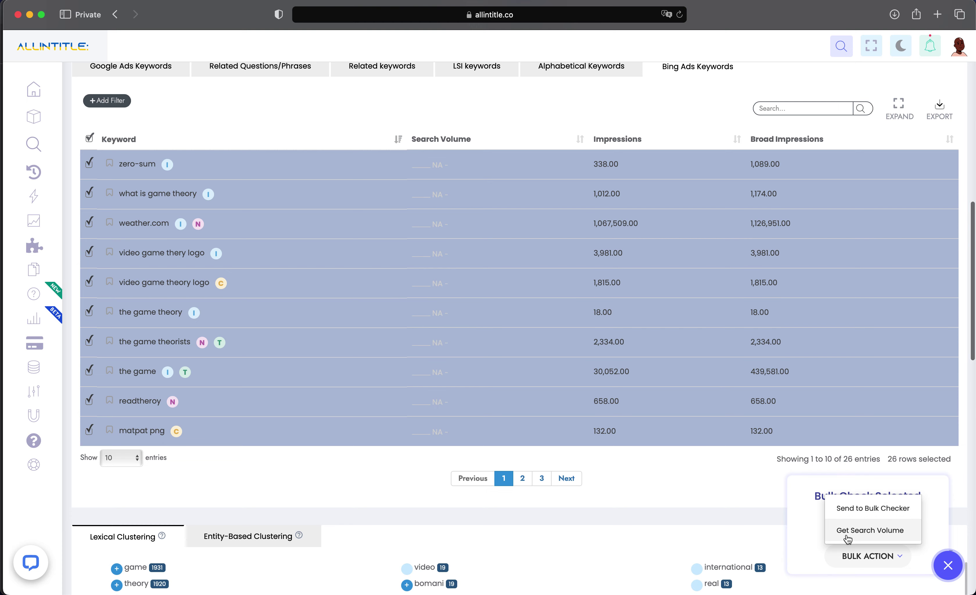
pyautogui.click(865, 534)
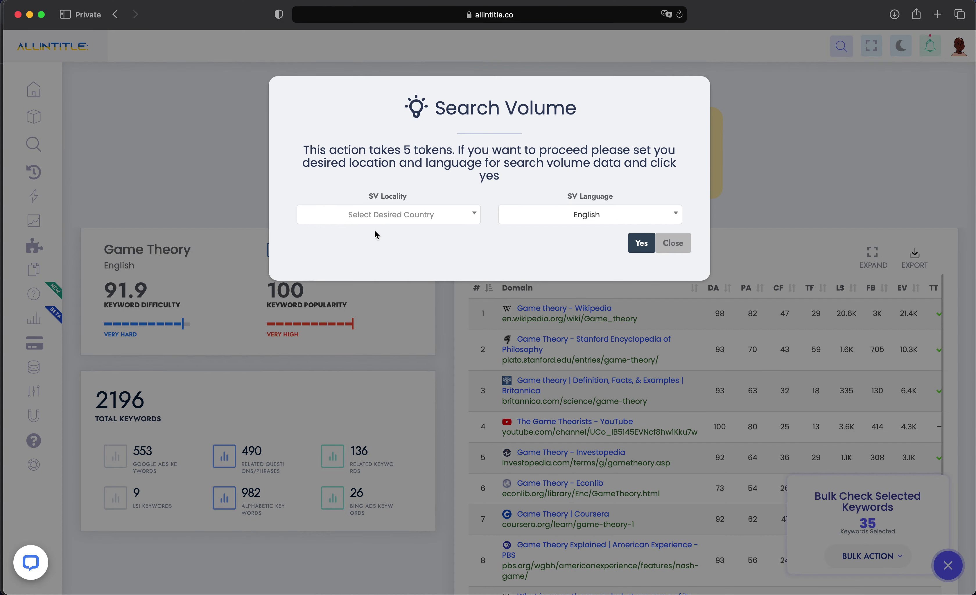
pyautogui.click(384, 218)
pyautogui.write('united')
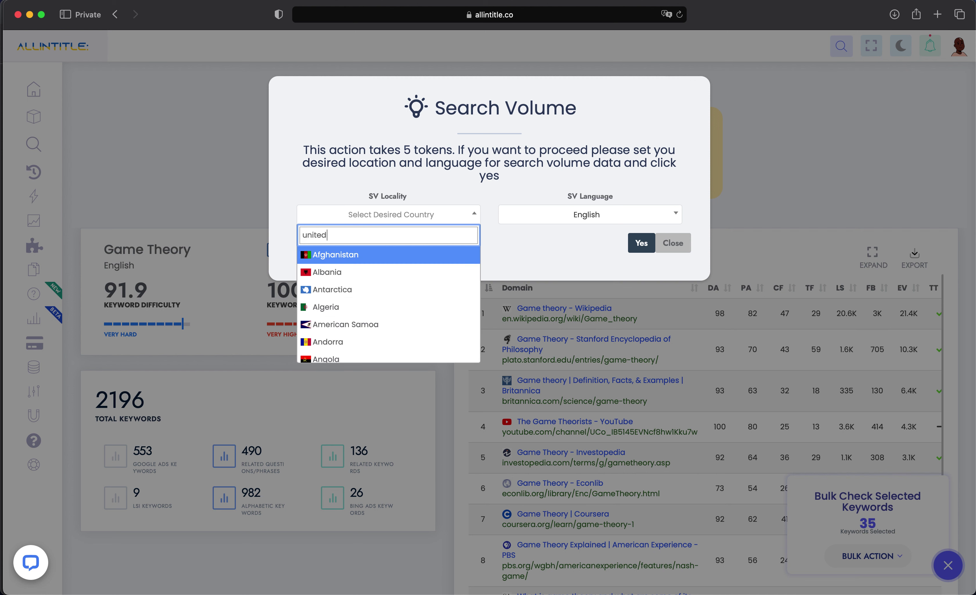
pyautogui.click(326, 308)
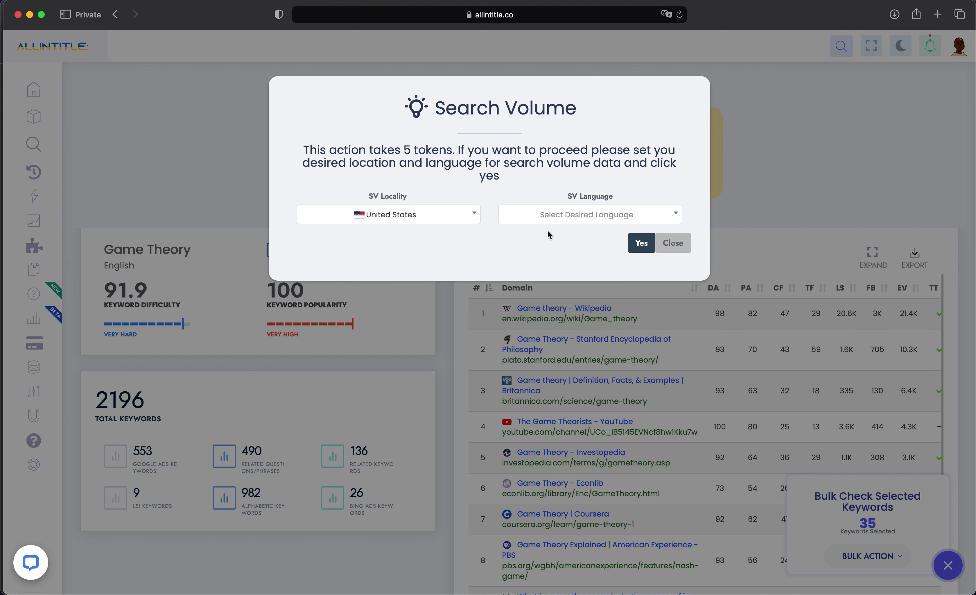
pyautogui.click(556, 220)
pyautogui.click(518, 254)
pyautogui.click(643, 243)
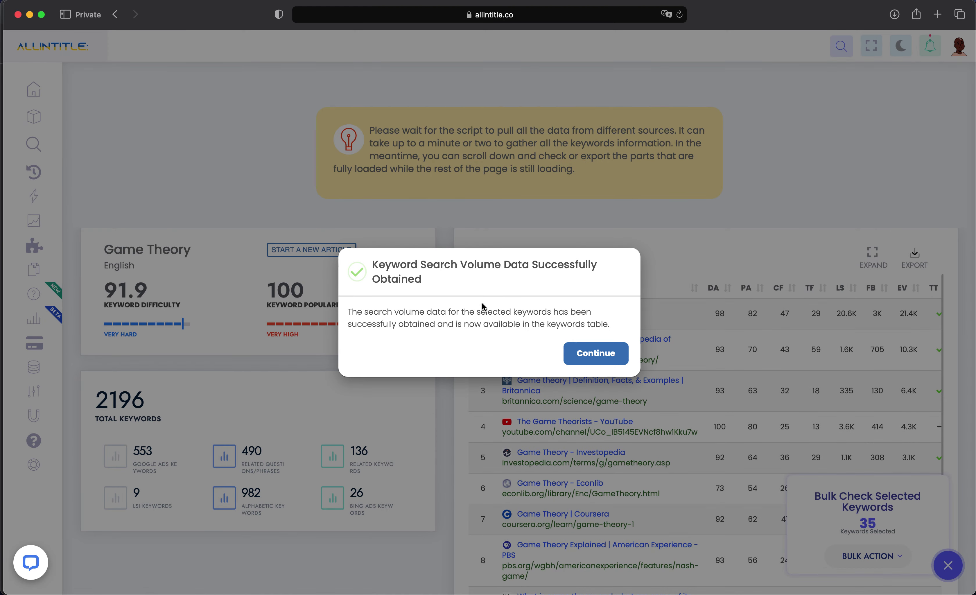
pyautogui.click(593, 354)
# - Review the search volumes of the Bing Ads keywords on pages 1 to 3
pyautogui.scroll(-5, 402, 389)
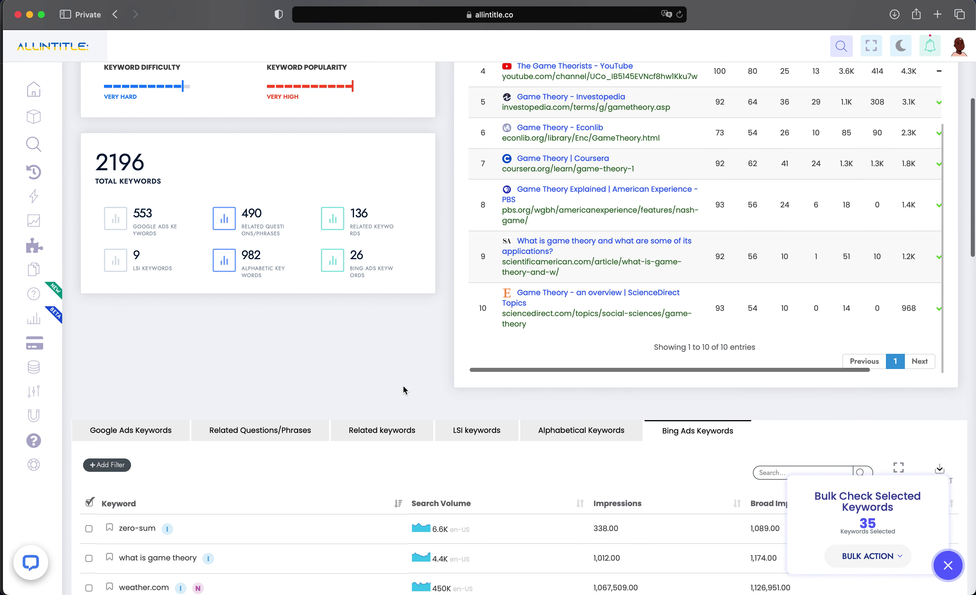
pyautogui.scroll(-5, 403, 390)
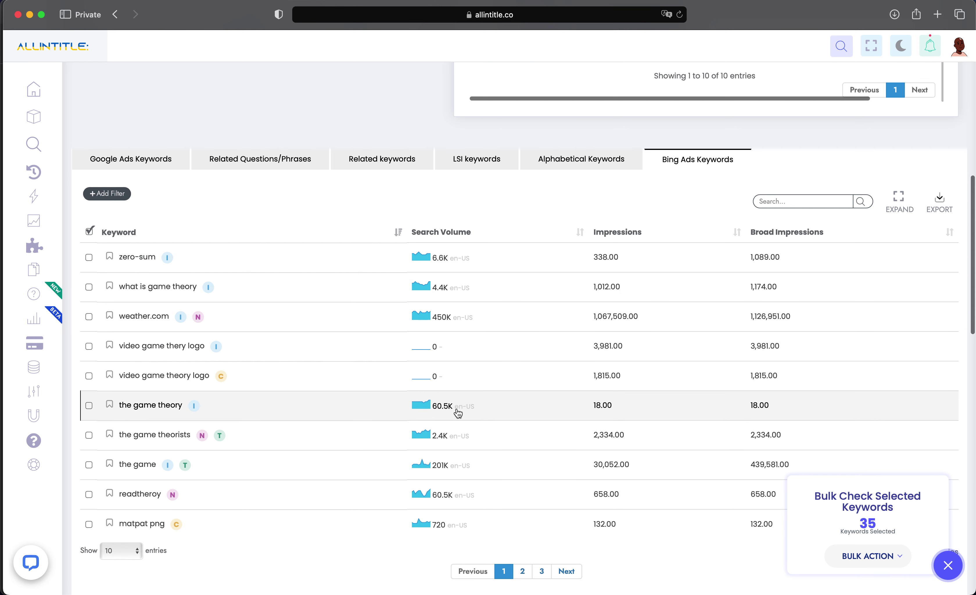
pyautogui.scroll(-5, 458, 413)
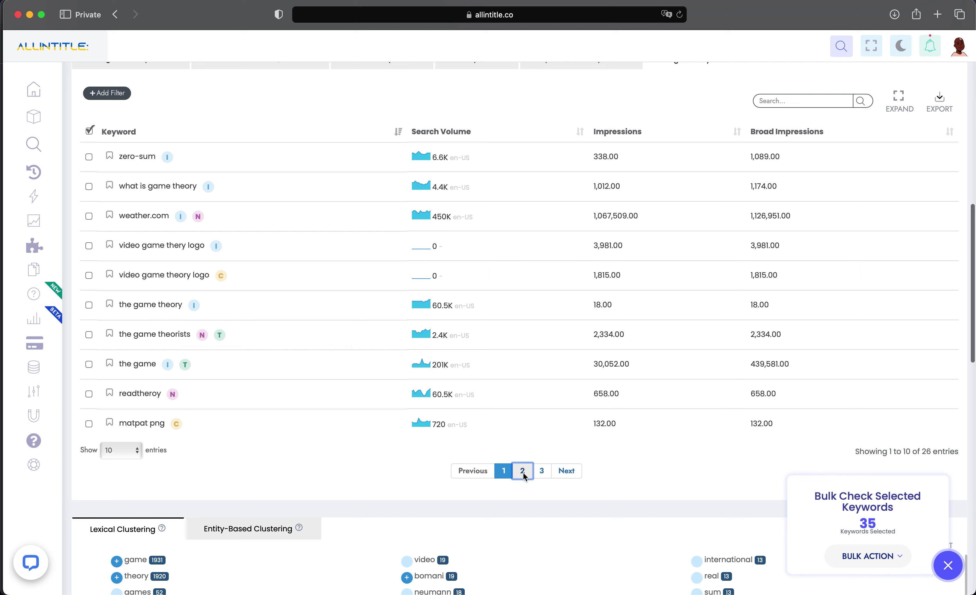
pyautogui.click(524, 477)
pyautogui.click(541, 470)
pyautogui.scroll(5, 486, 389)
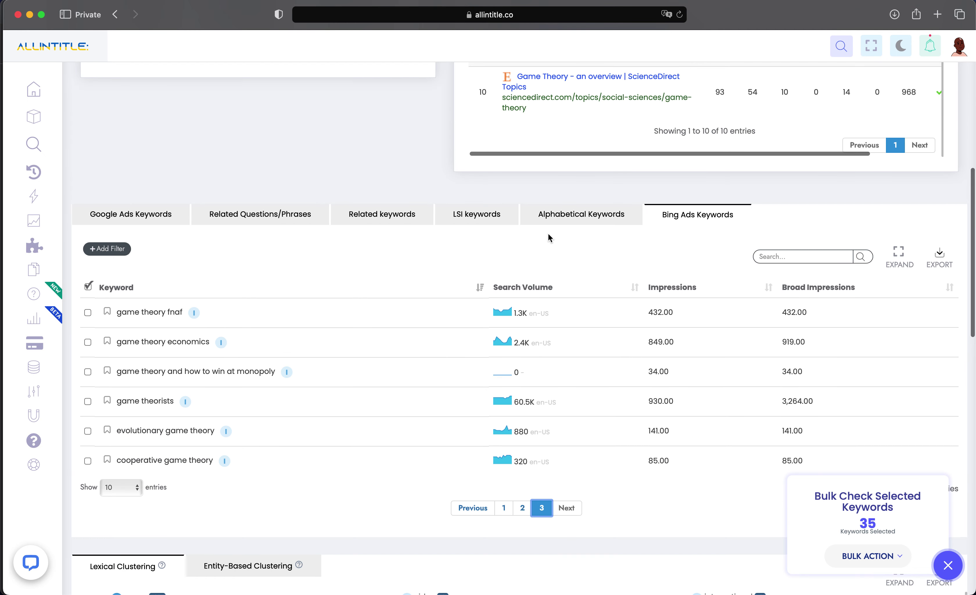
# - Return to the LSI keywords to check their search volumes, and clear the bulk selection
pyautogui.click(560, 216)
pyautogui.click(476, 217)
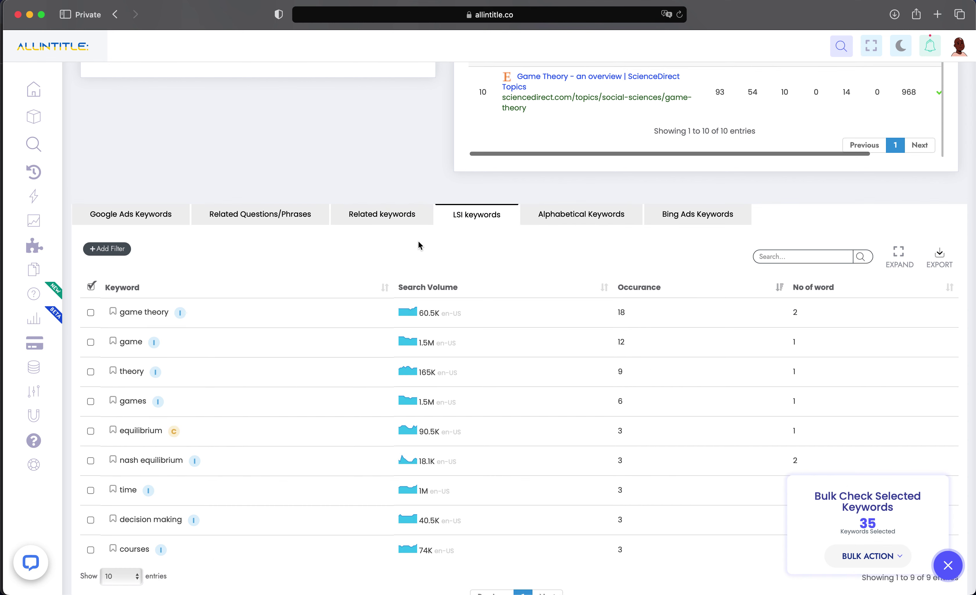
pyautogui.scroll(-1, 419, 246)
pyautogui.click(90, 265)
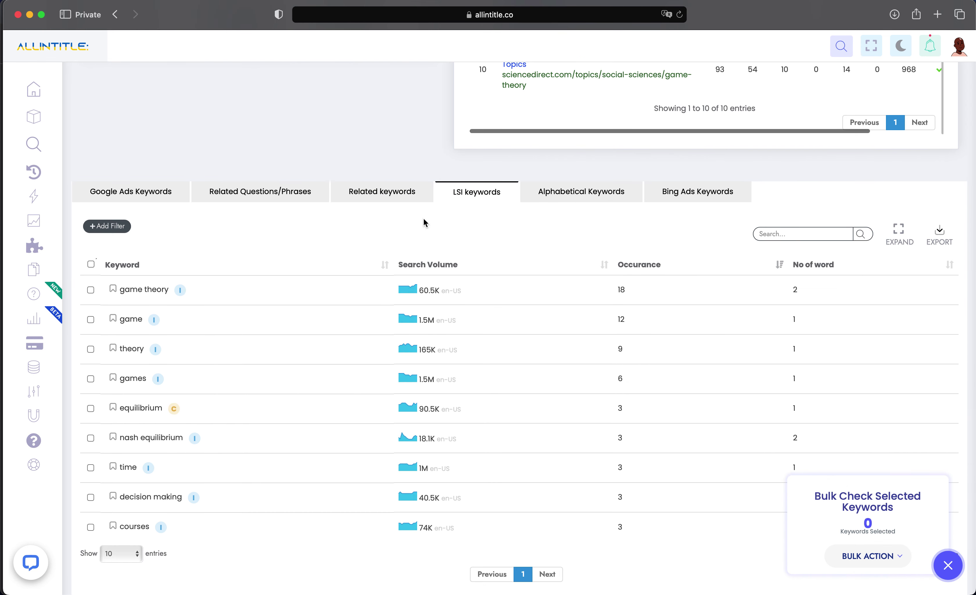
pyautogui.scroll(-6, 425, 220)
pyautogui.scroll(5, 448, 272)
# - Select all related keywords, view the available bulk actions and close the bulk check panel
pyautogui.click(381, 125)
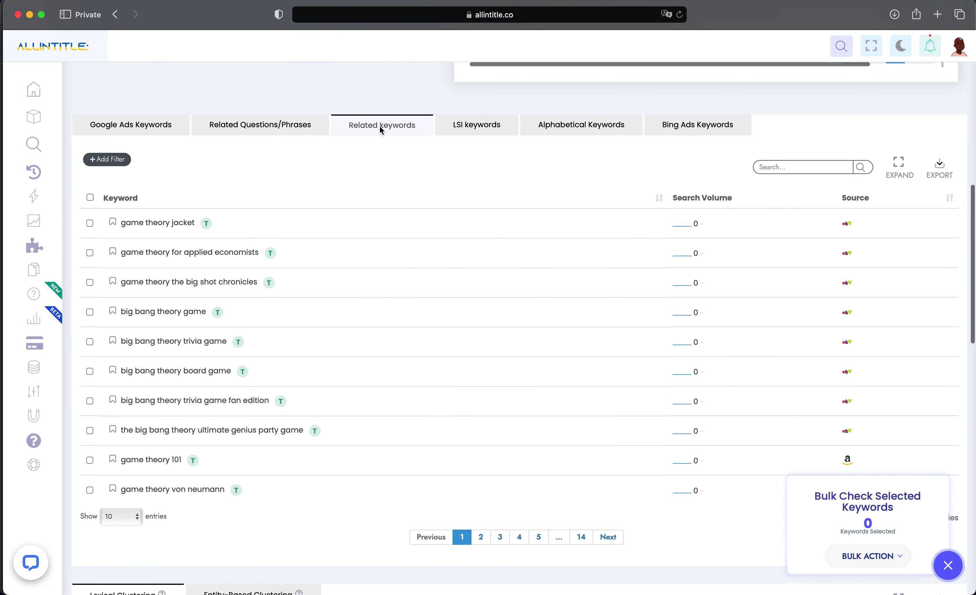
pyautogui.click(284, 130)
pyautogui.click(382, 123)
pyautogui.click(90, 197)
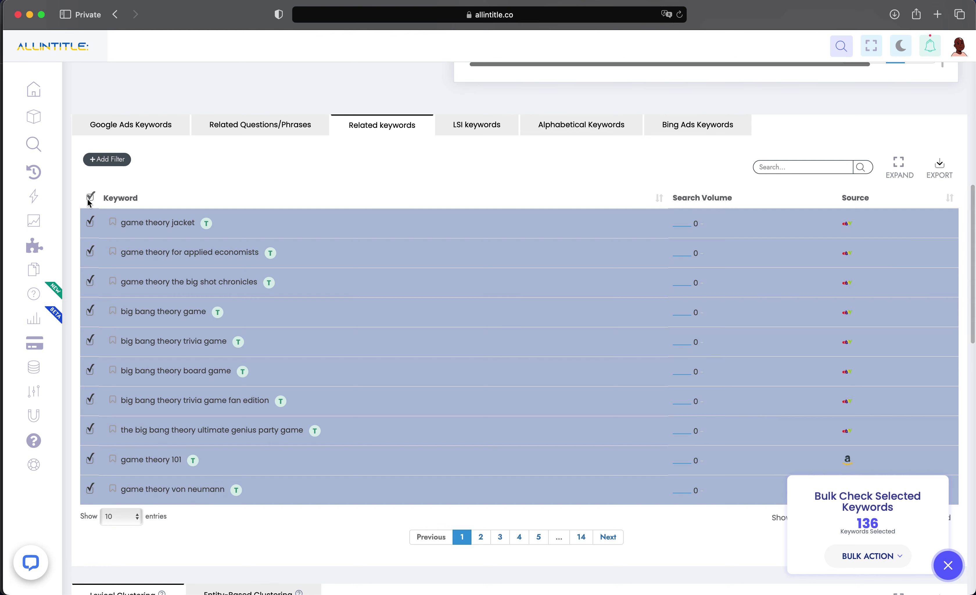
pyautogui.click(869, 557)
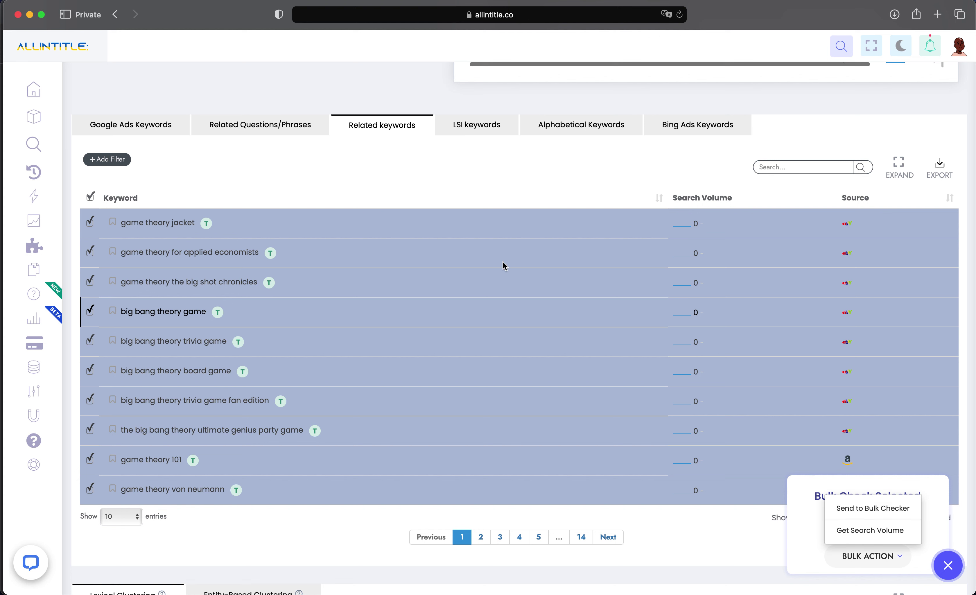
pyautogui.click(371, 162)
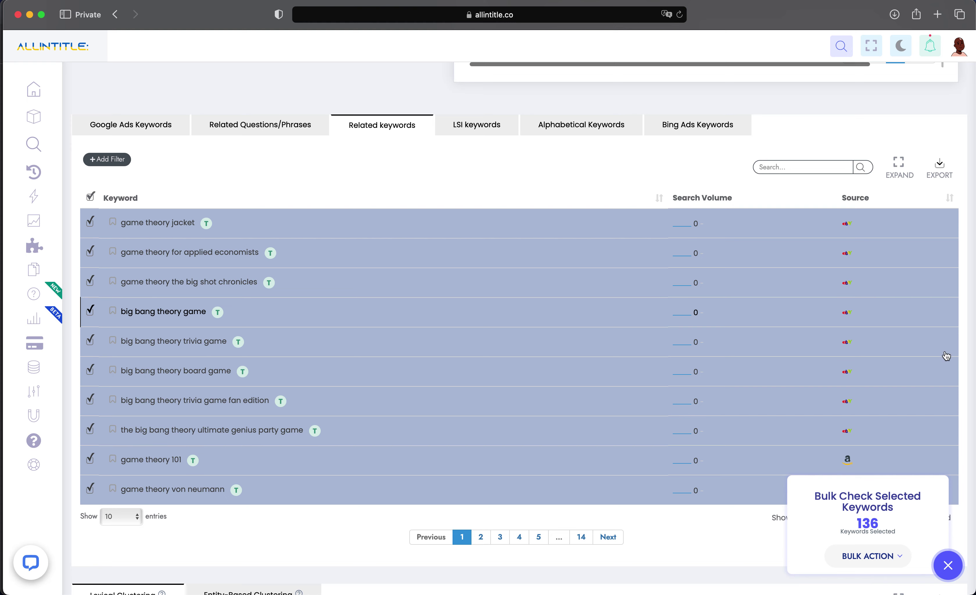
pyautogui.click(948, 565)
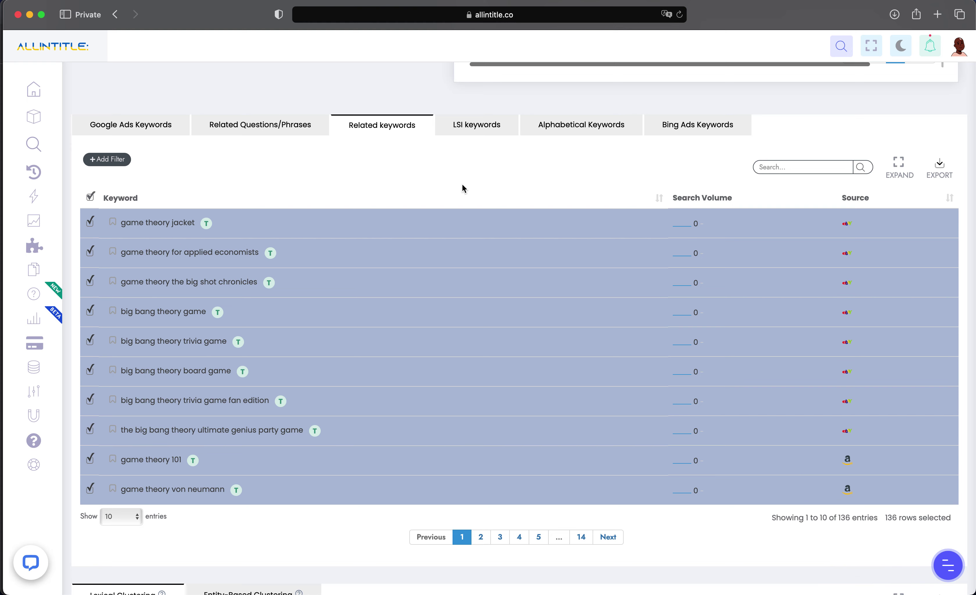
# - Look over the lexical clusters below the table and return to show the related questions/phrases
pyautogui.scroll(-5, 463, 189)
pyautogui.scroll(-4, 462, 188)
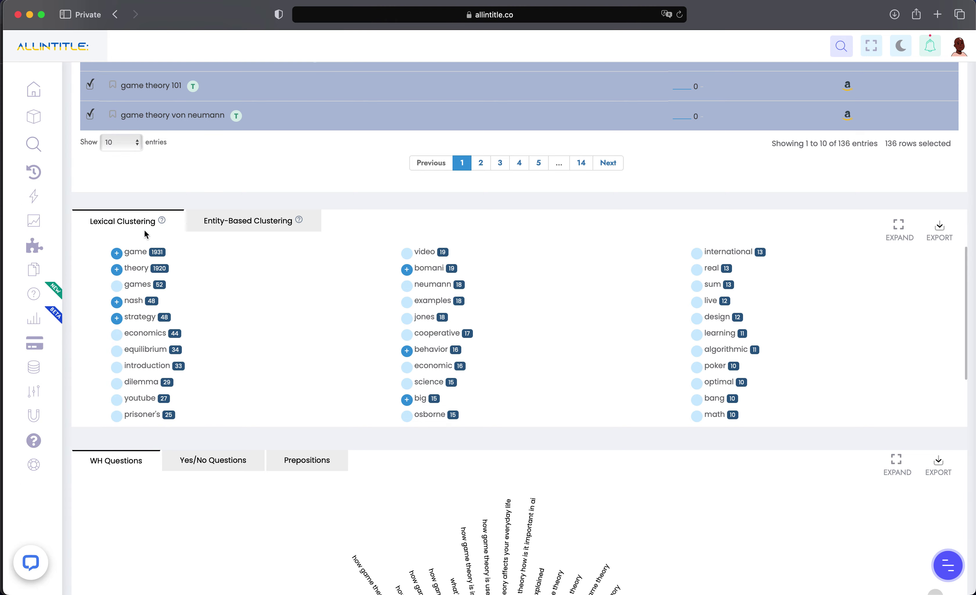
pyautogui.scroll(8, 132, 231)
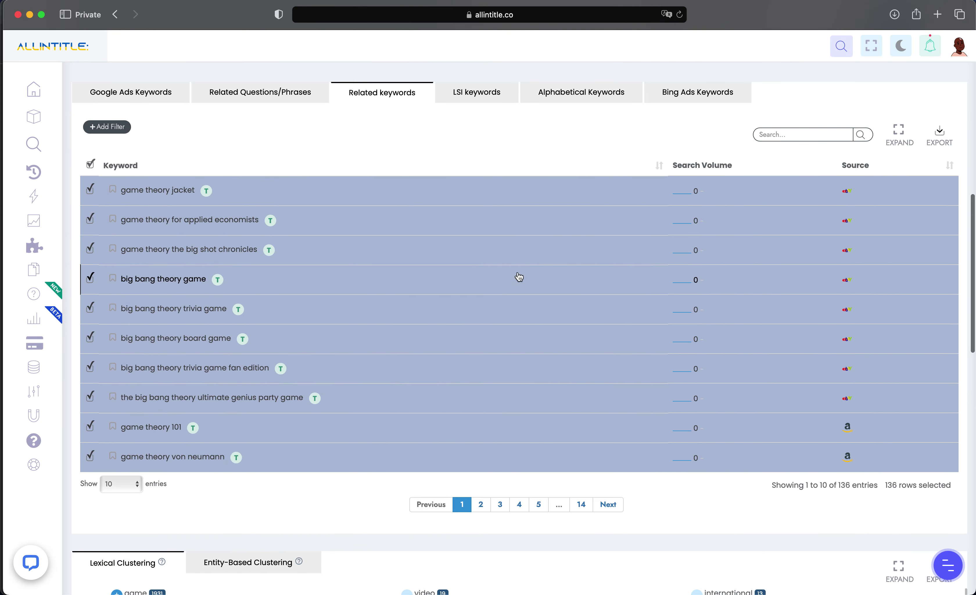
pyautogui.click(153, 98)
pyautogui.click(268, 95)
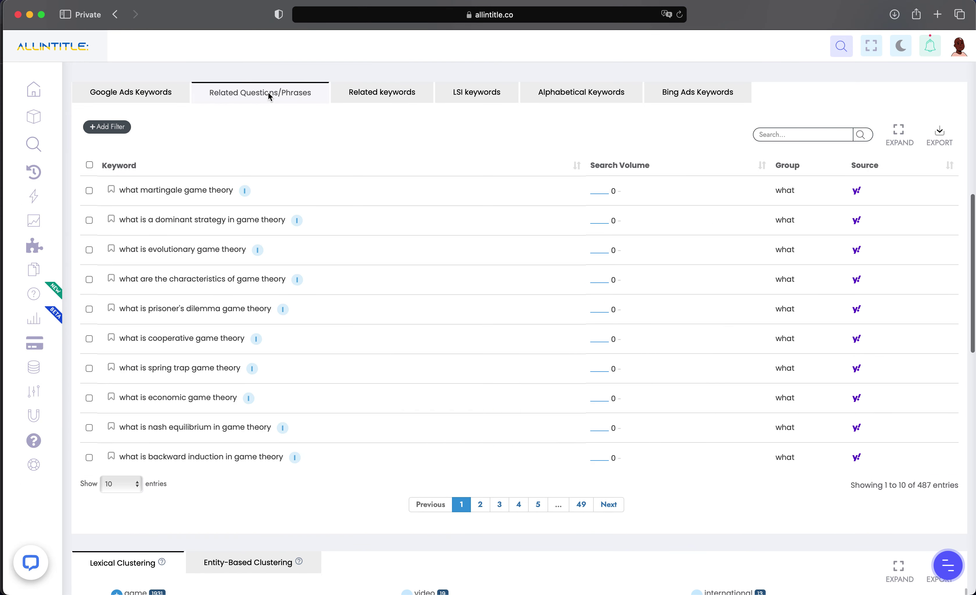
# - Expand the game cluster and its game theory subcluster under Lexical Clustering, browse the phrases and collapse the subcluster
pyautogui.scroll(-6, 382, 184)
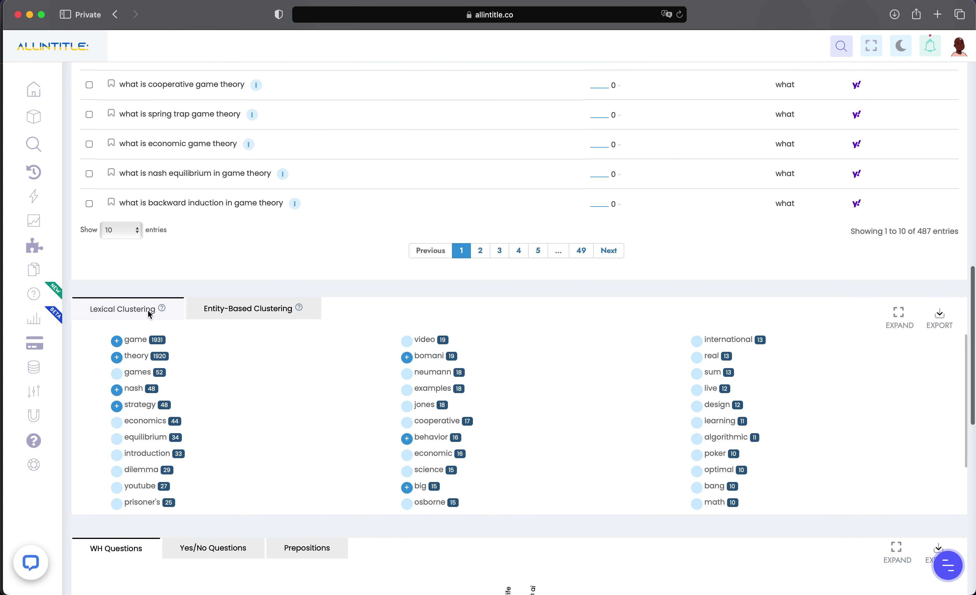
pyautogui.moveTo(165, 311)
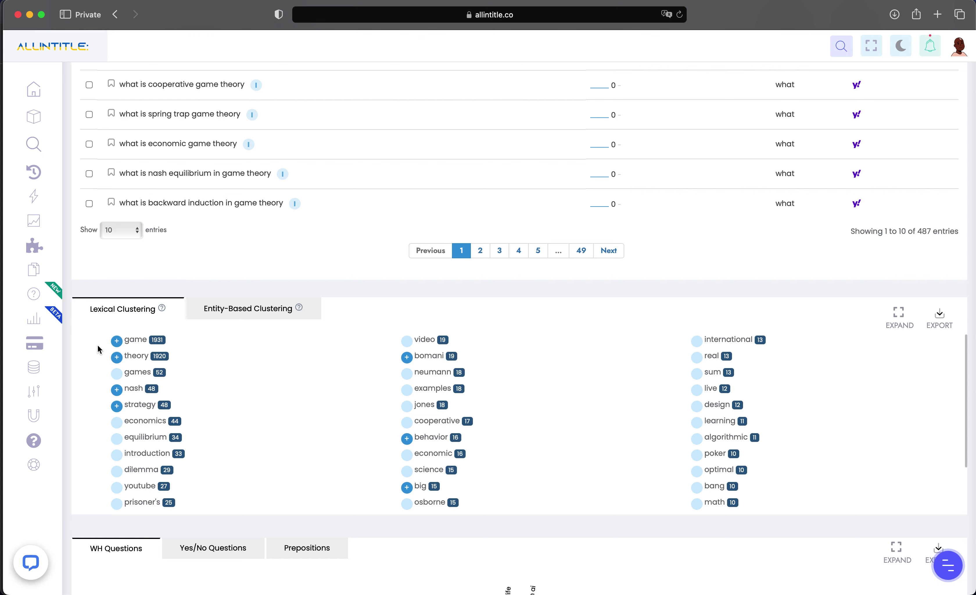
pyautogui.click(116, 341)
pyautogui.click(131, 355)
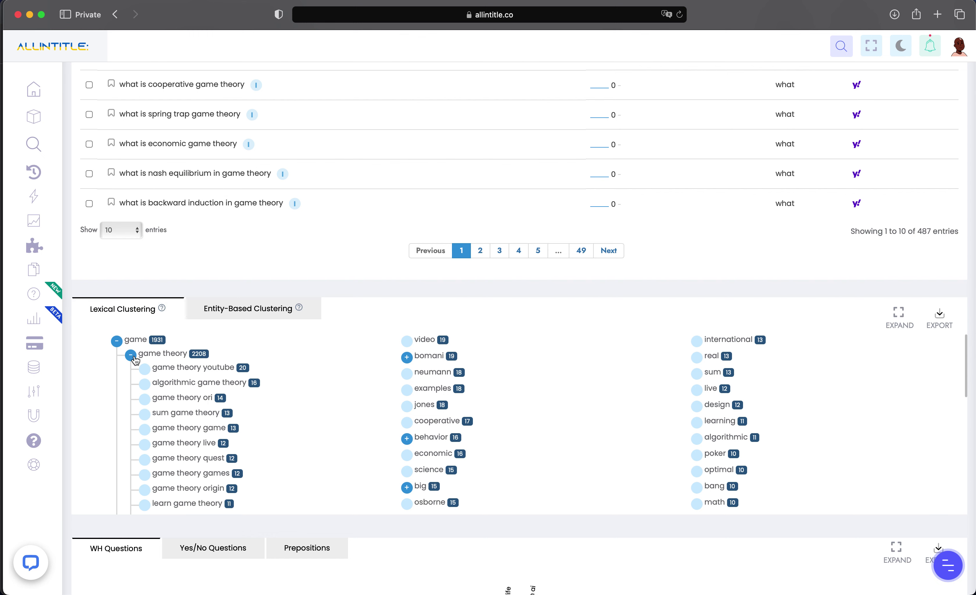
pyautogui.scroll(-3, 172, 377)
pyautogui.scroll(2, 173, 377)
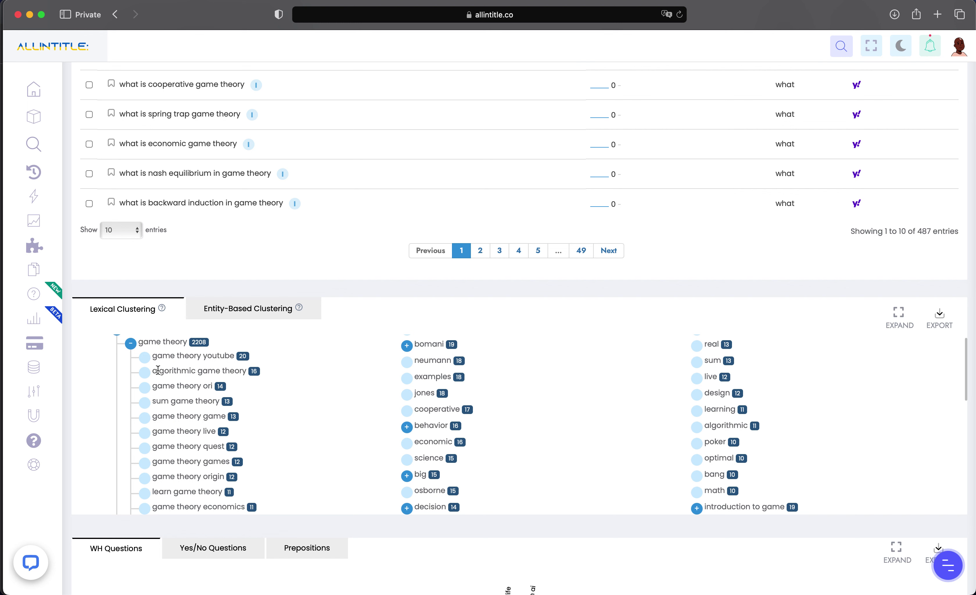
pyautogui.click(130, 343)
# - Expand the nash cluster to examine its nash equilibrium phrase, browse the remaining clusters and collapse nash again
pyautogui.scroll(-2, 174, 401)
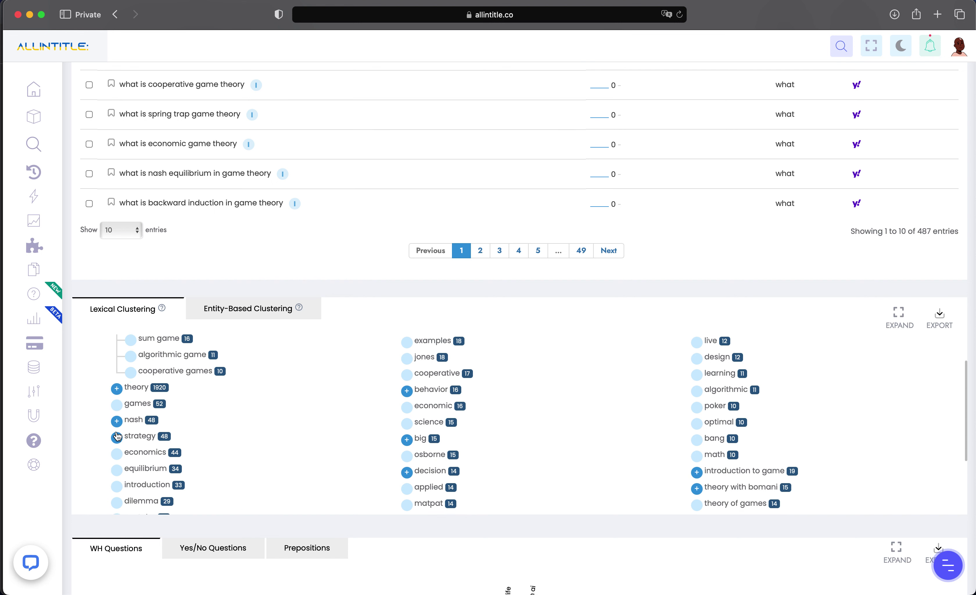
pyautogui.click(116, 422)
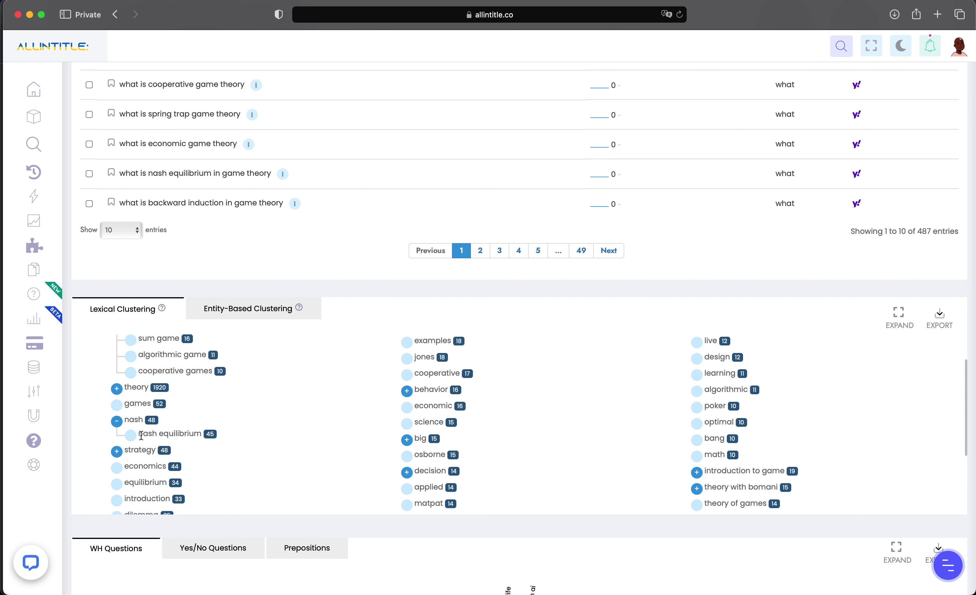
pyautogui.moveTo(141, 435); pyautogui.dragTo(160, 435)
pyautogui.scroll(-3, 311, 503)
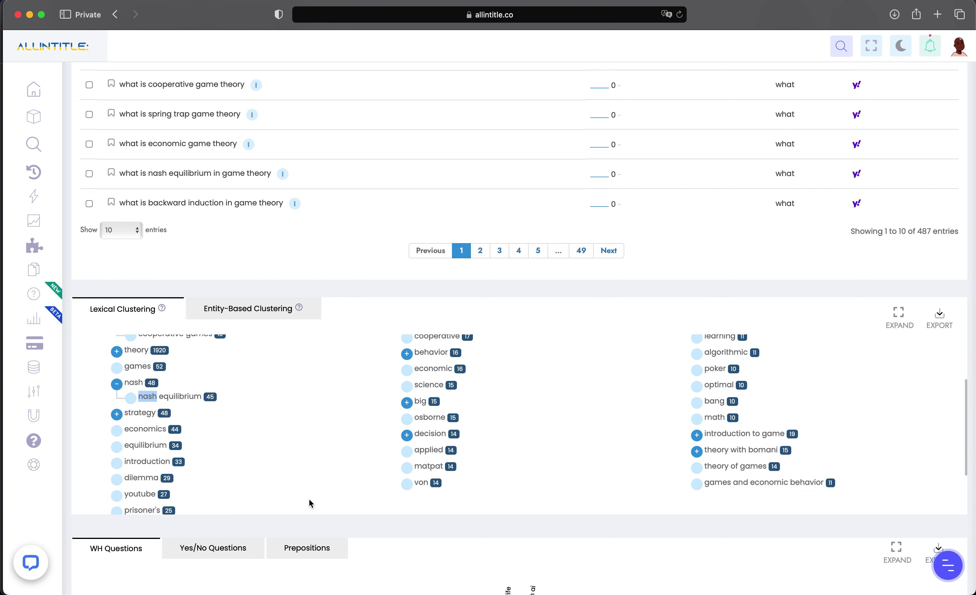
pyautogui.scroll(1, 311, 503)
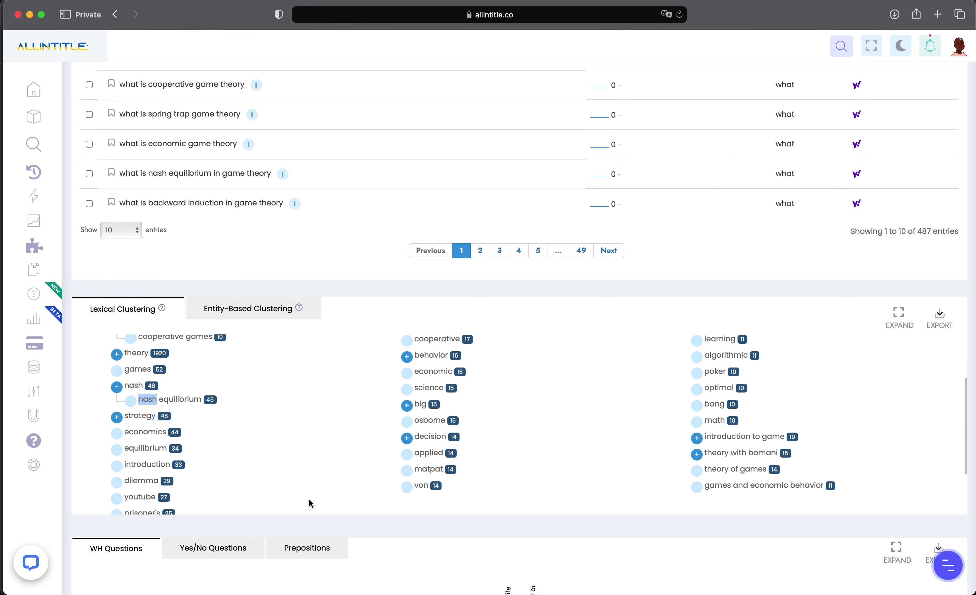
pyautogui.click(117, 388)
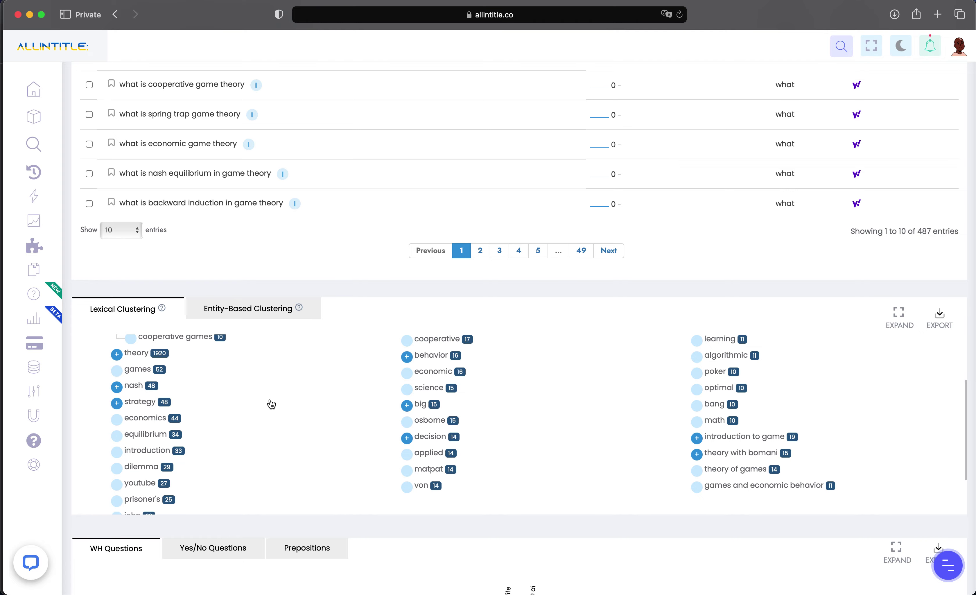
# - Generate the entity-based clustering for the Game Theory keywords and dismiss the completion message
pyautogui.scroll(20, 271, 404)
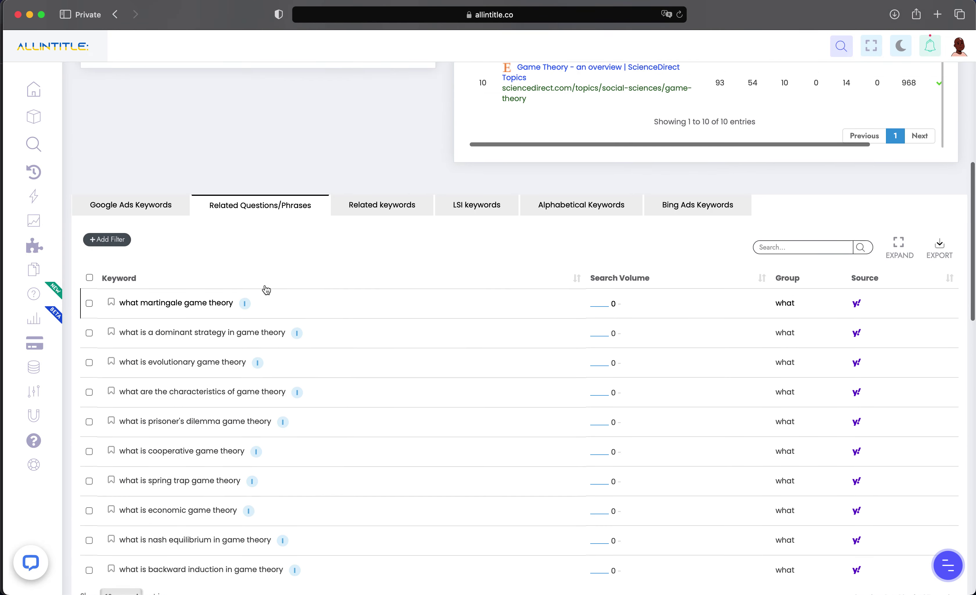
pyautogui.scroll(-20, 264, 315)
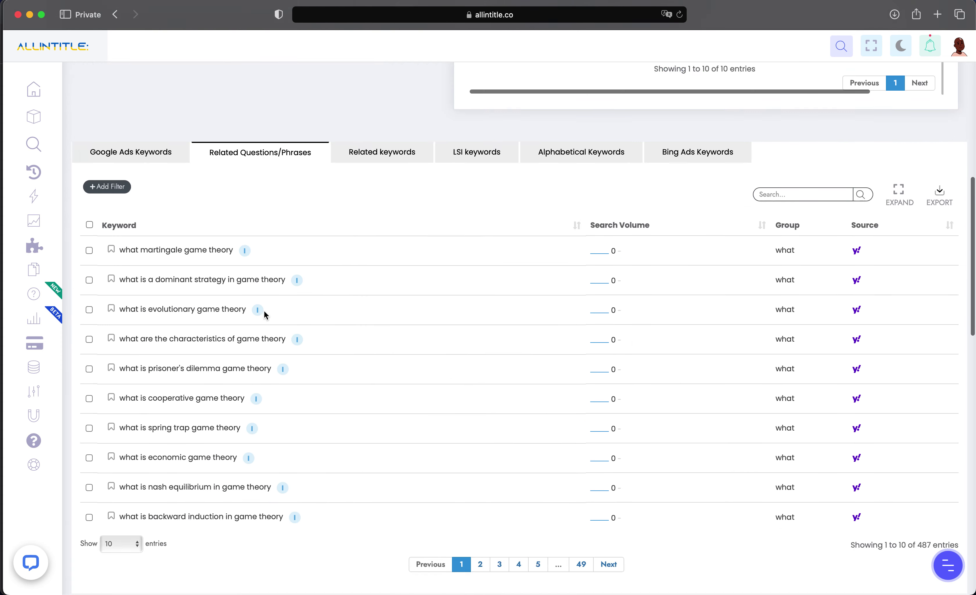
pyautogui.scroll(1, 264, 314)
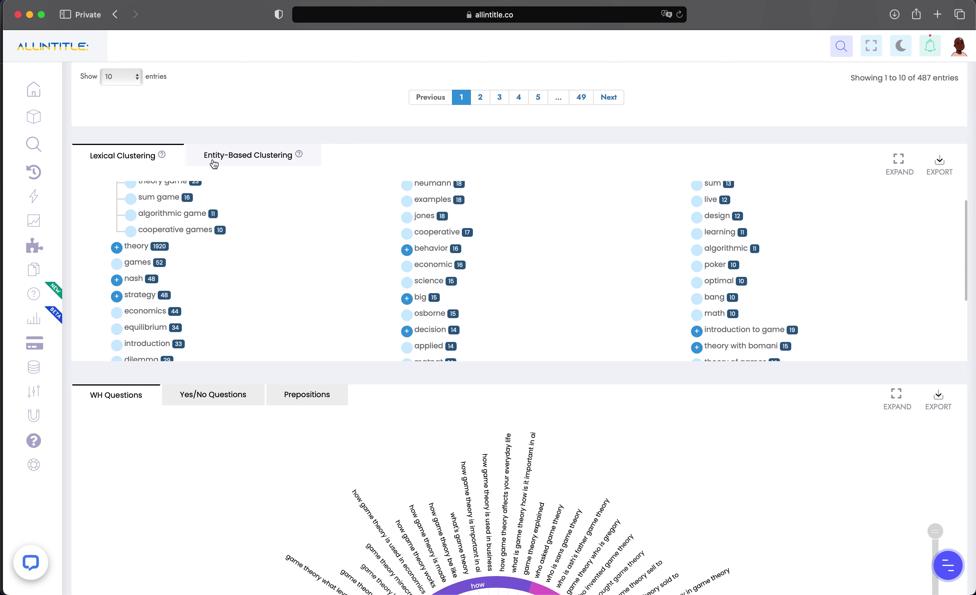
pyautogui.click(250, 160)
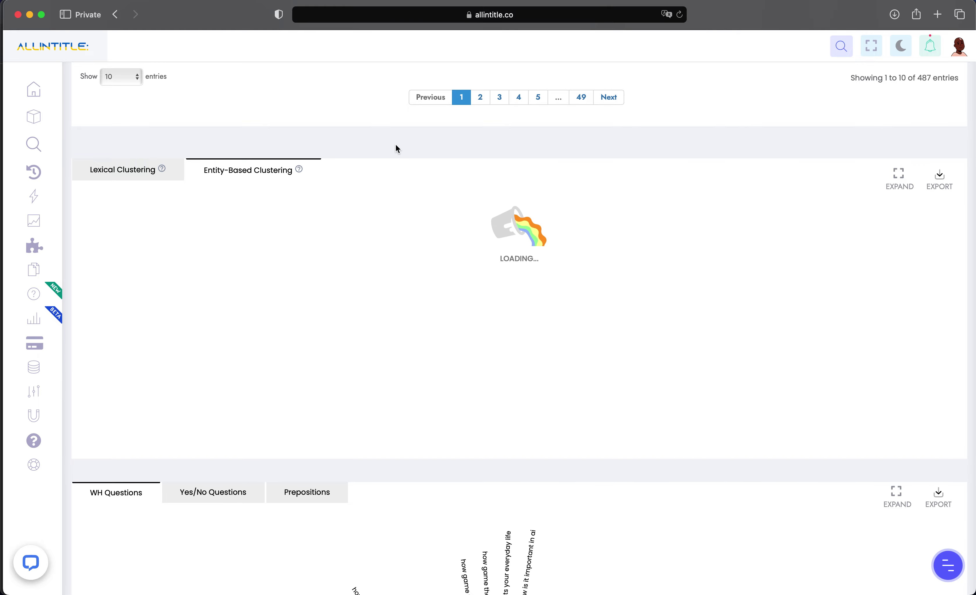
pyautogui.scroll(10, 413, 166)
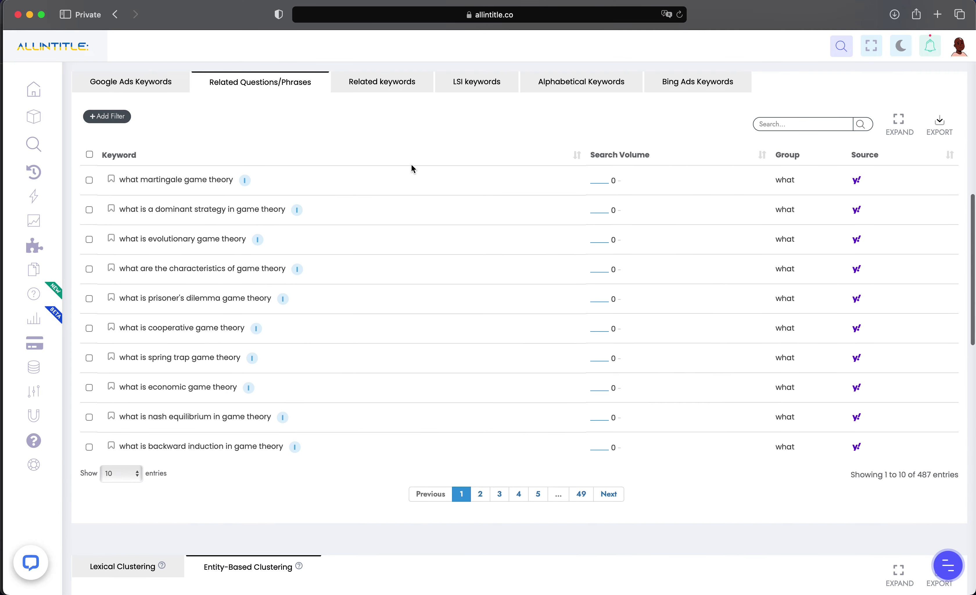
pyautogui.scroll(-8, 413, 168)
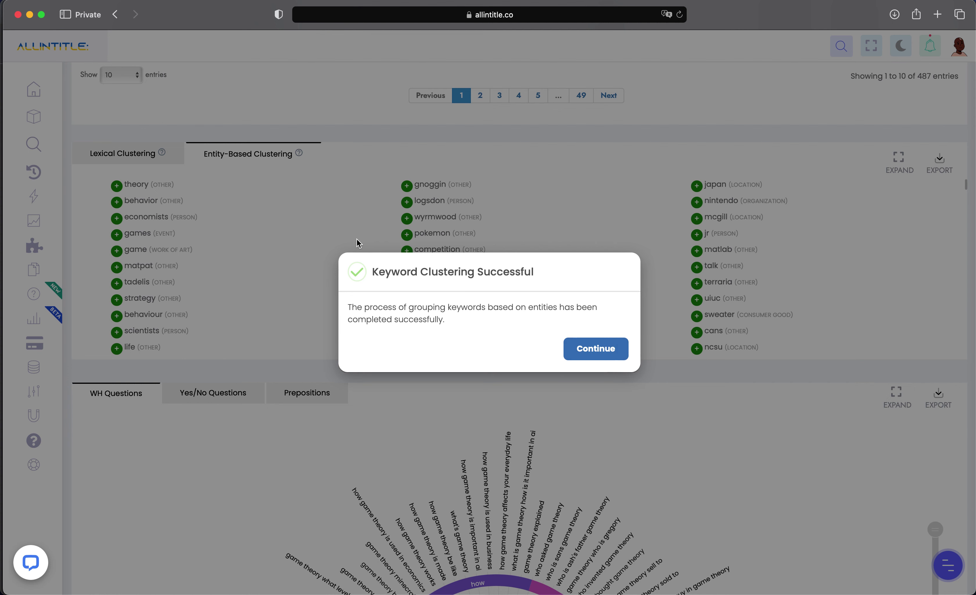
pyautogui.click(592, 358)
# - Browse the entity clusters, expand theory and its game theory subcluster to view the nested entities, and collapse both again
pyautogui.scroll(-3, 259, 265)
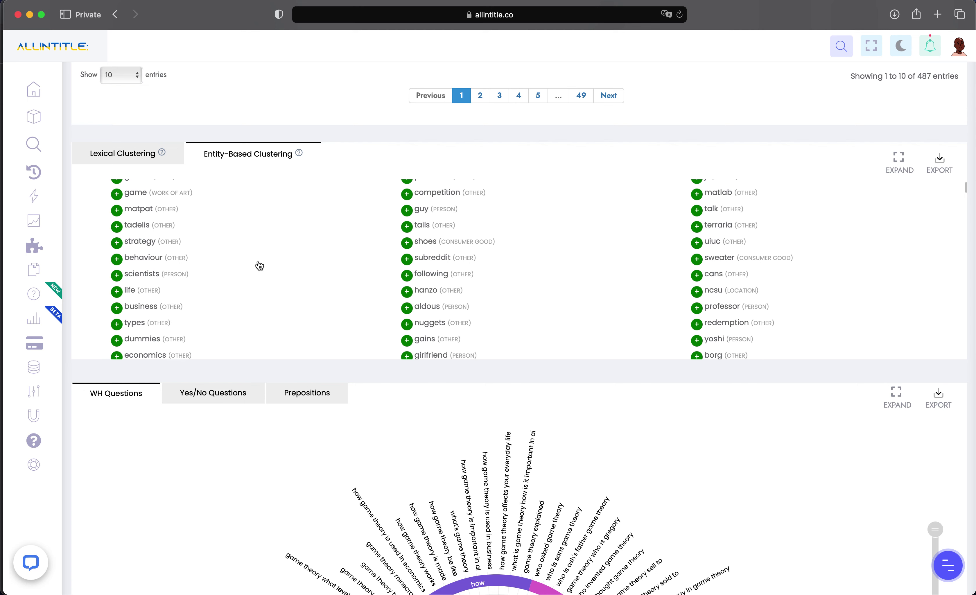
pyautogui.scroll(-5, 259, 266)
pyautogui.scroll(10, 259, 266)
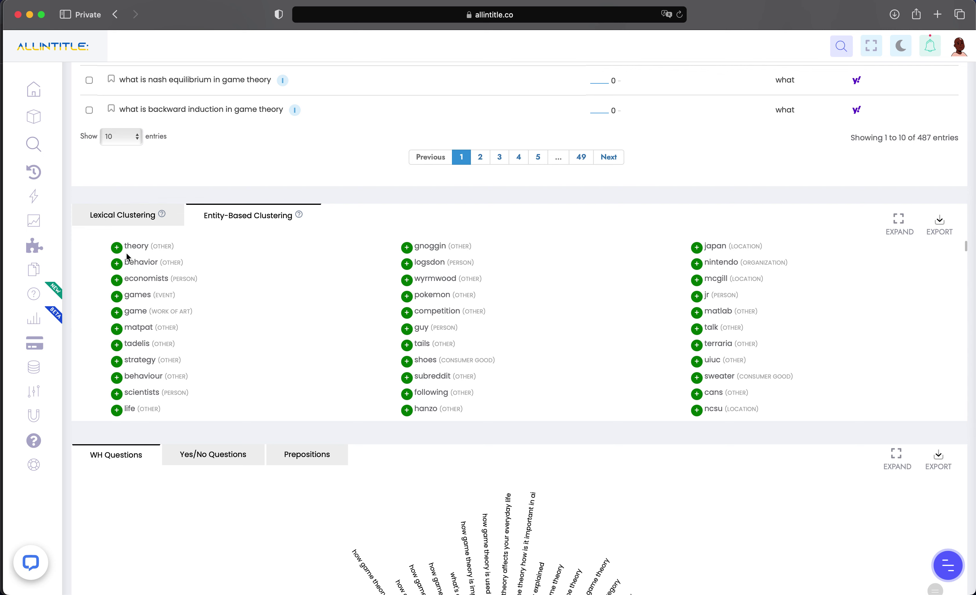
pyautogui.scroll(5, 127, 257)
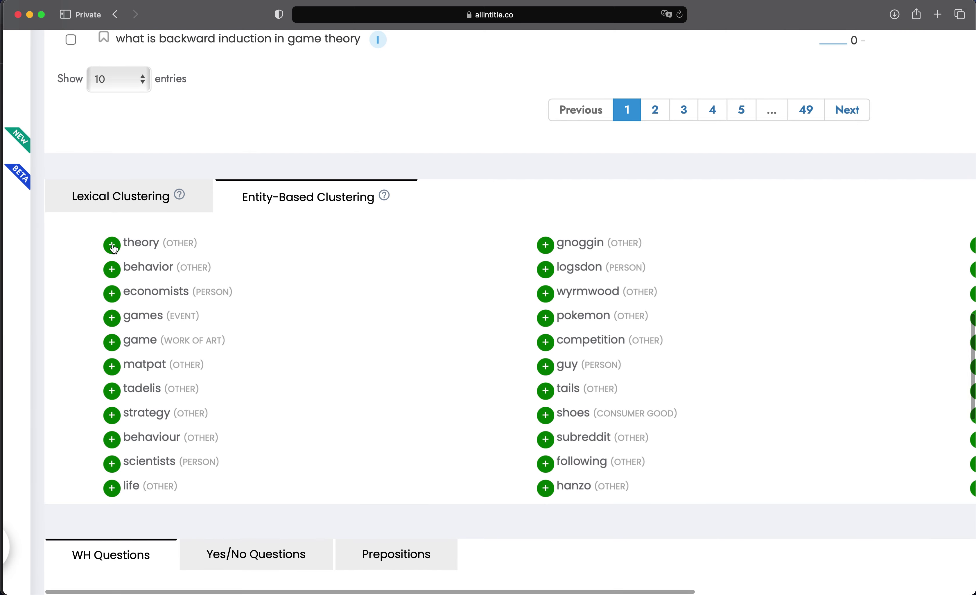
pyautogui.click(113, 248)
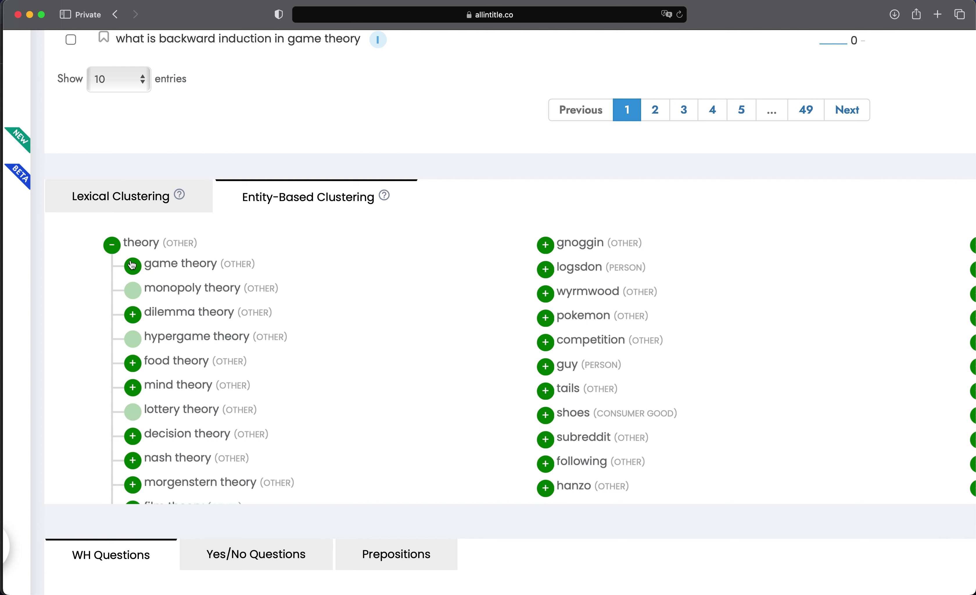
pyautogui.click(135, 271)
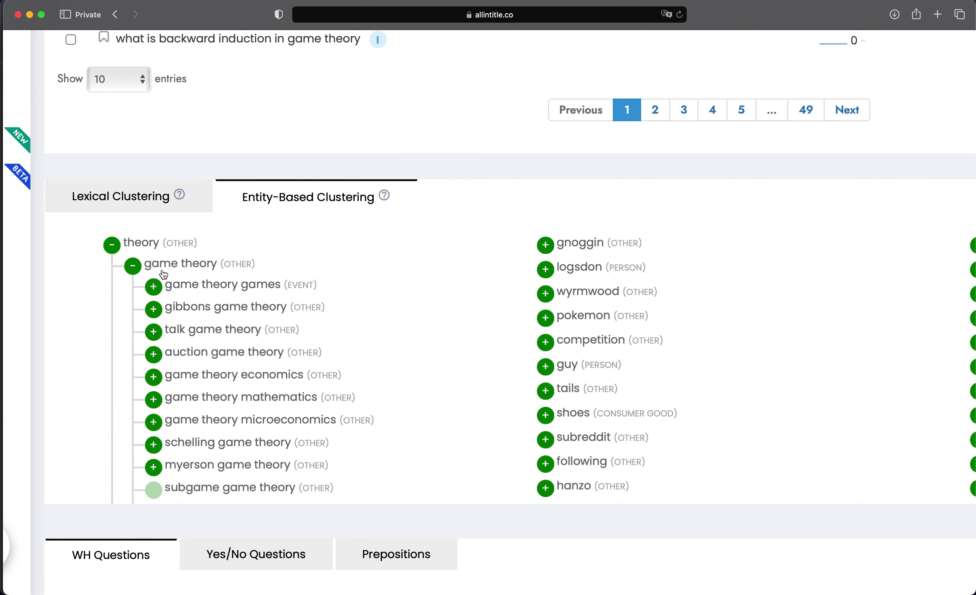
pyautogui.click(136, 269)
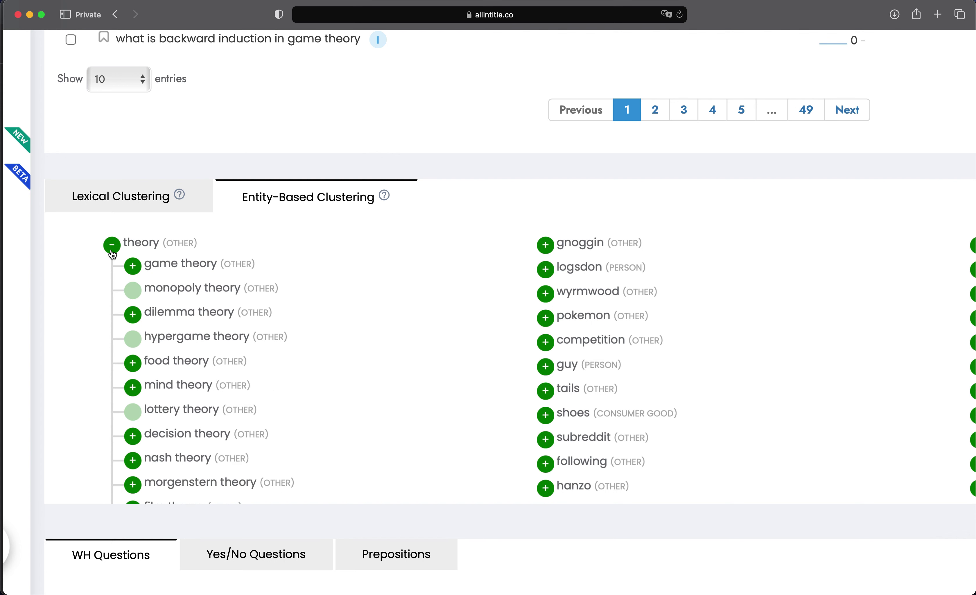
pyautogui.click(113, 252)
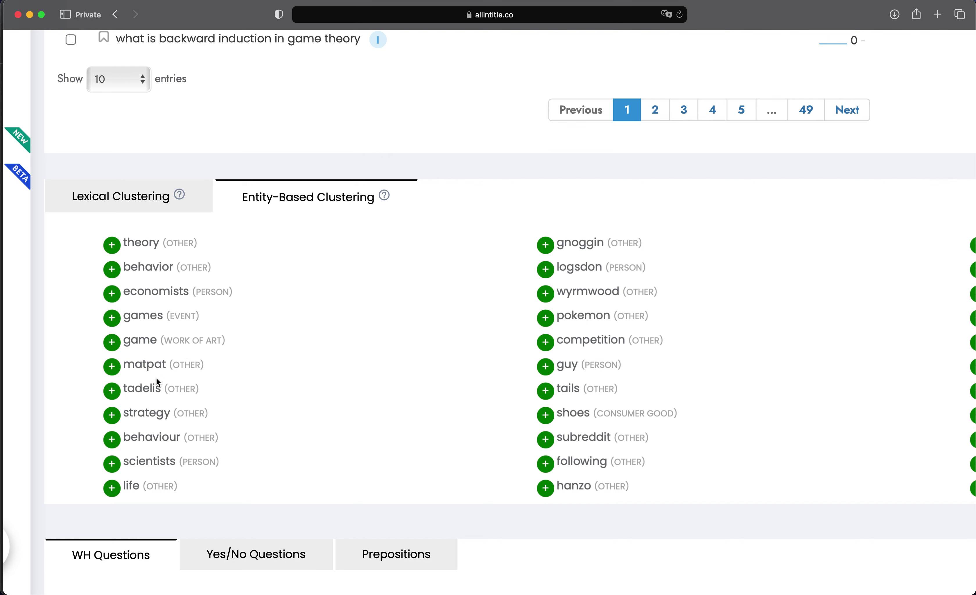
# - Expand the scientists cluster to read its phrases, collapse it and look over the entity clusters below it
pyautogui.scroll(-2, 166, 413)
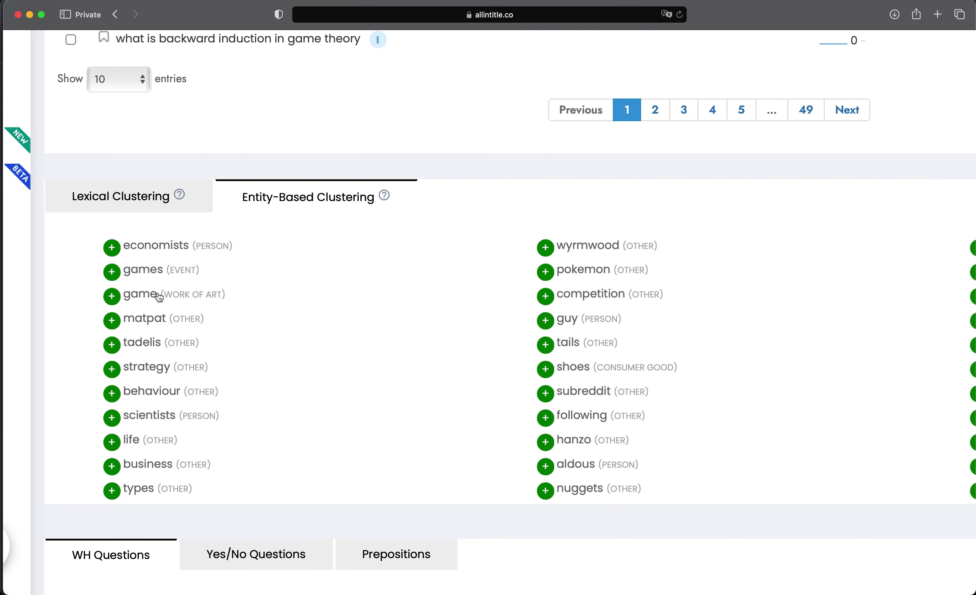
pyautogui.scroll(-2, 163, 317)
pyautogui.click(113, 378)
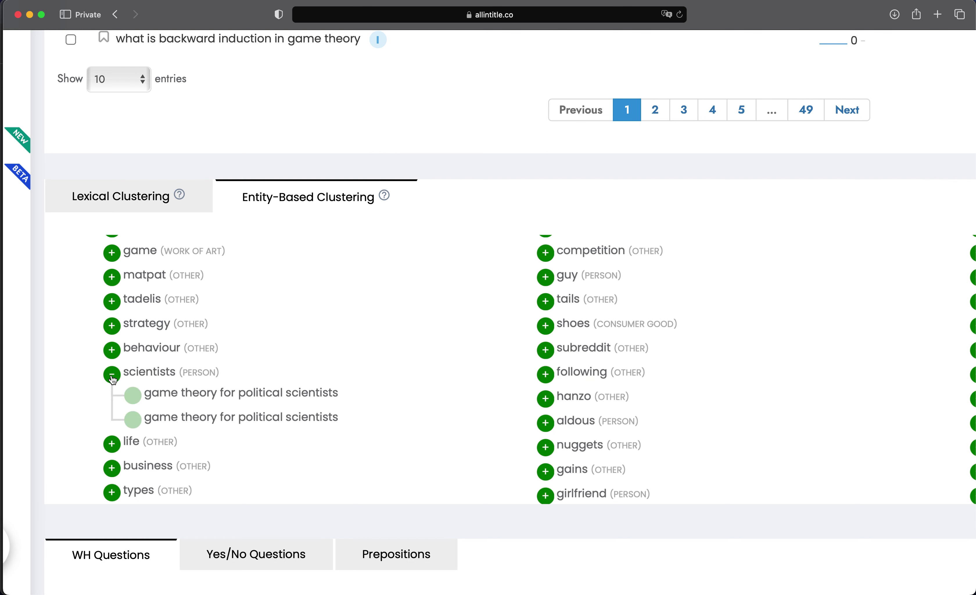
pyautogui.click(115, 381)
pyautogui.scroll(-5, 129, 399)
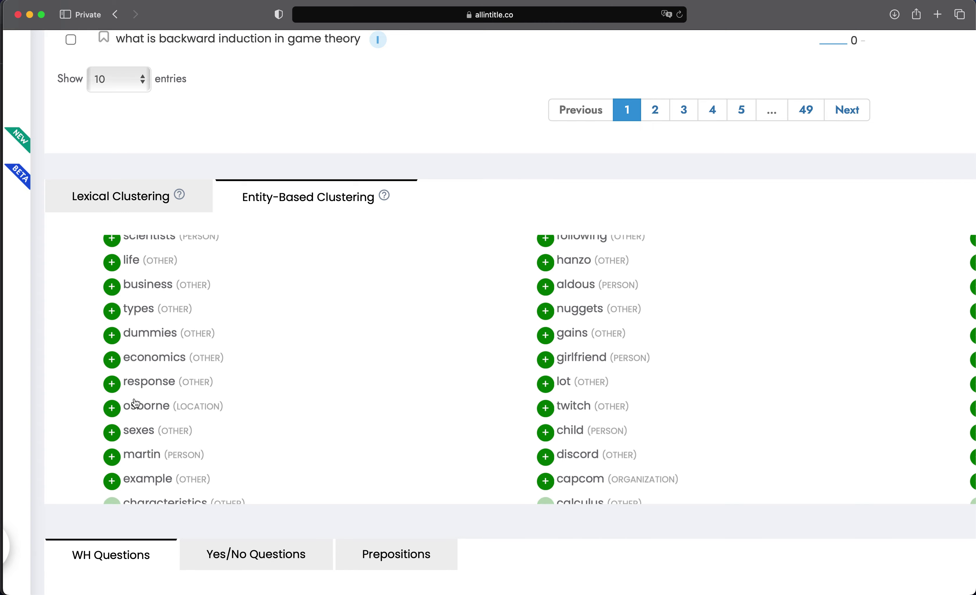
pyautogui.scroll(-1, 147, 415)
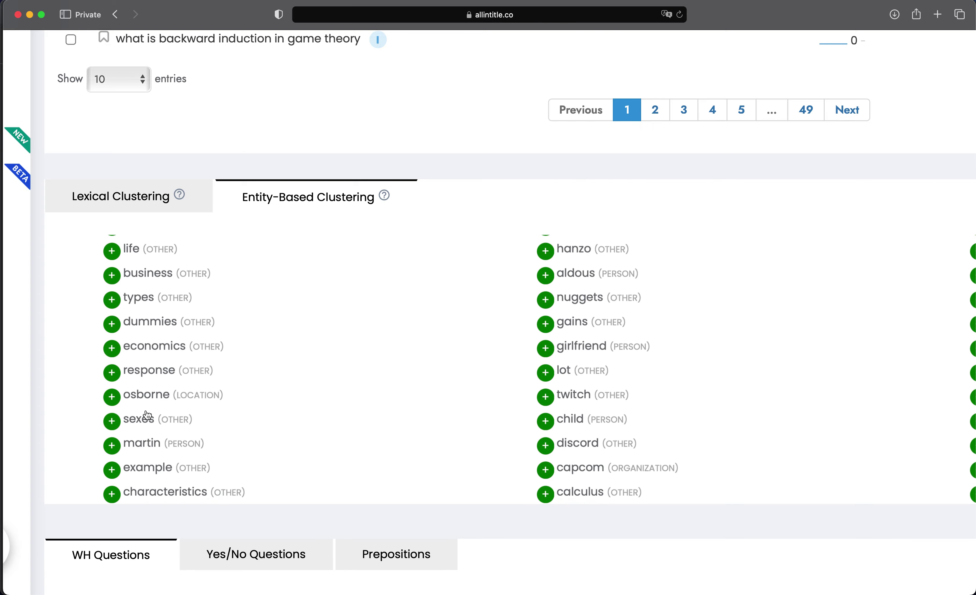
# - Search the page for "nash" and locate the john nash person entity among the entity-based clusters
pyautogui.press('super+f')
pyautogui.write('nash')
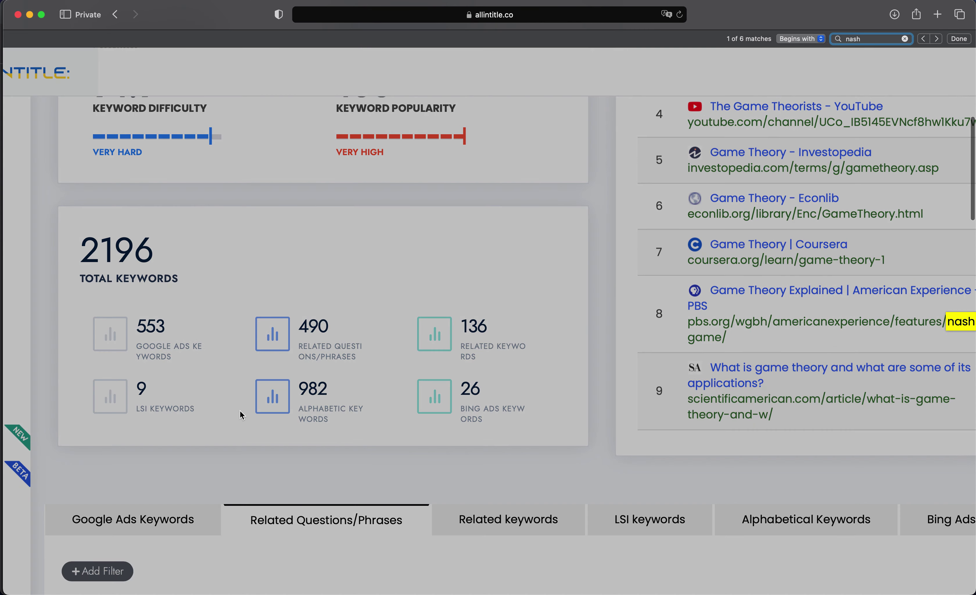
pyautogui.scroll(-20, 349, 416)
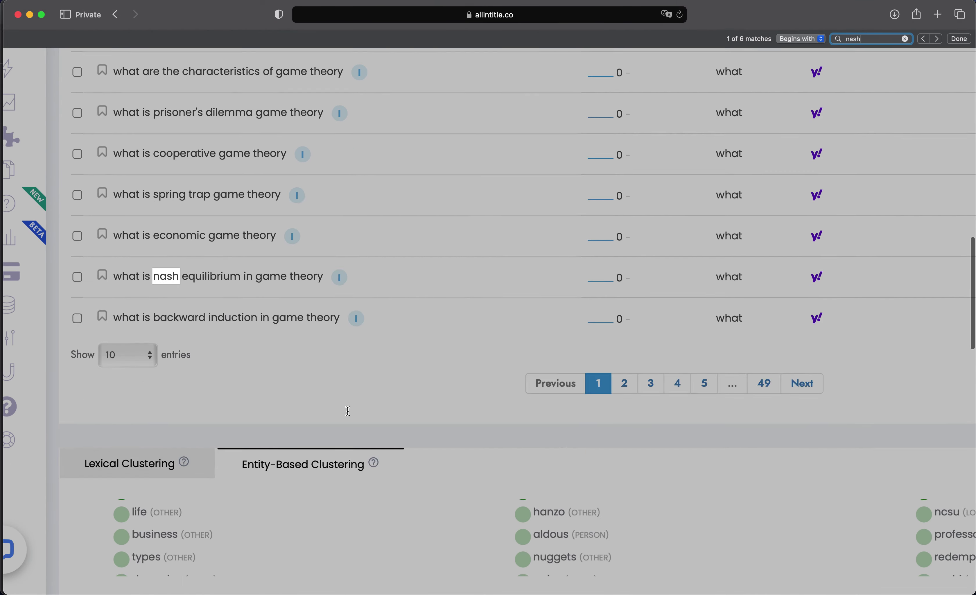
pyautogui.scroll(-10, 349, 416)
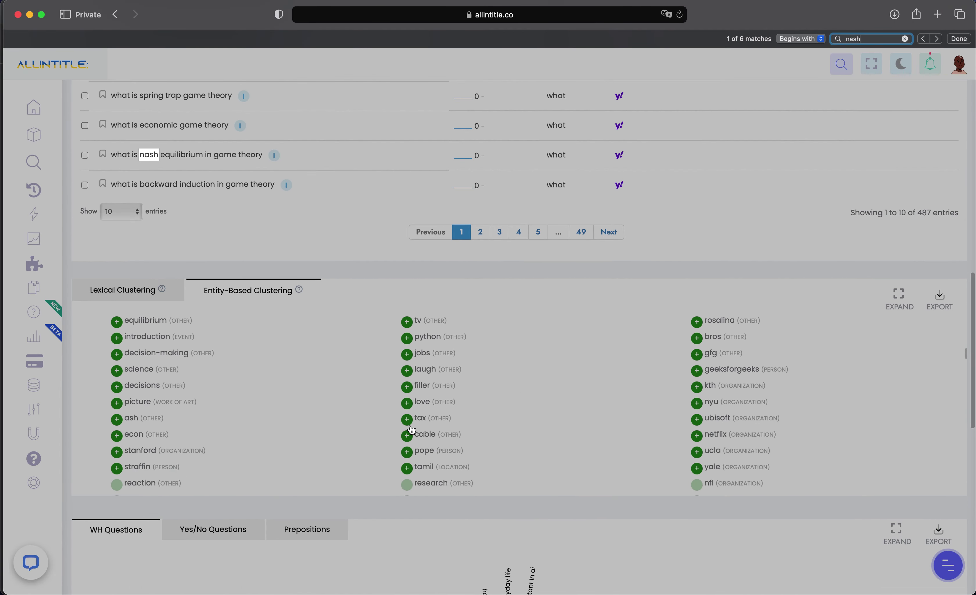
pyautogui.scroll(-10, 412, 430)
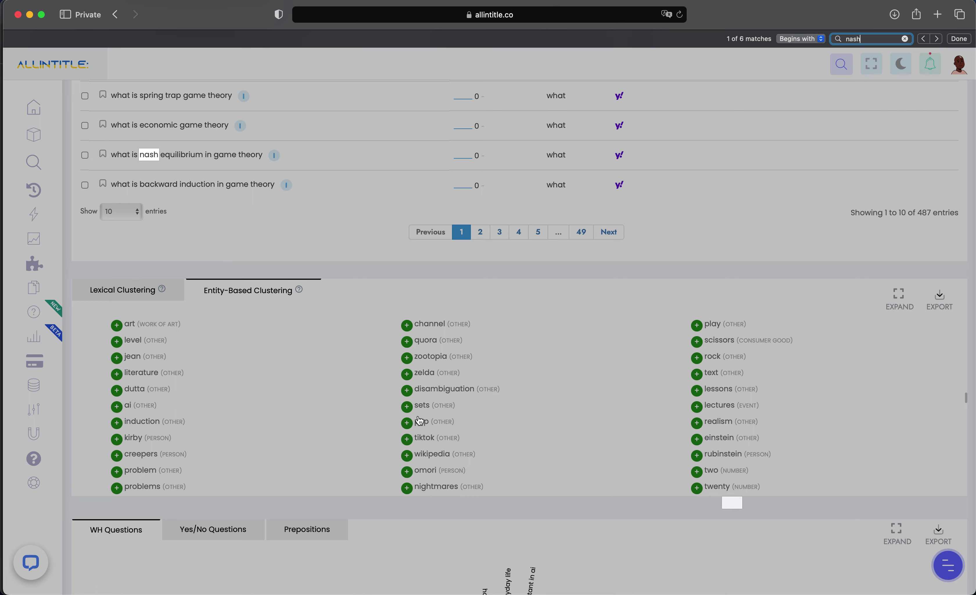
pyautogui.scroll(1, 561, 401)
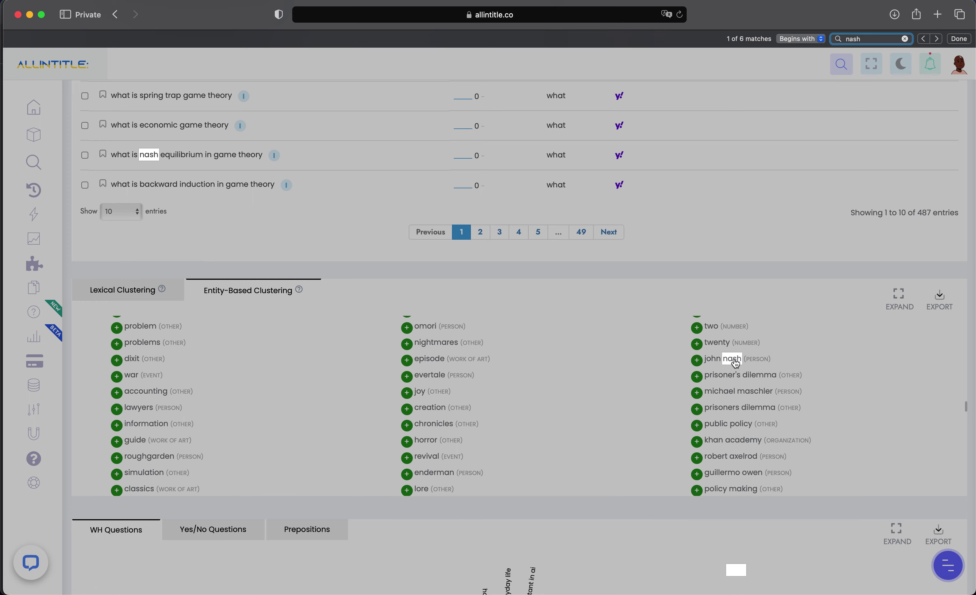
pyautogui.scroll(5, 755, 369)
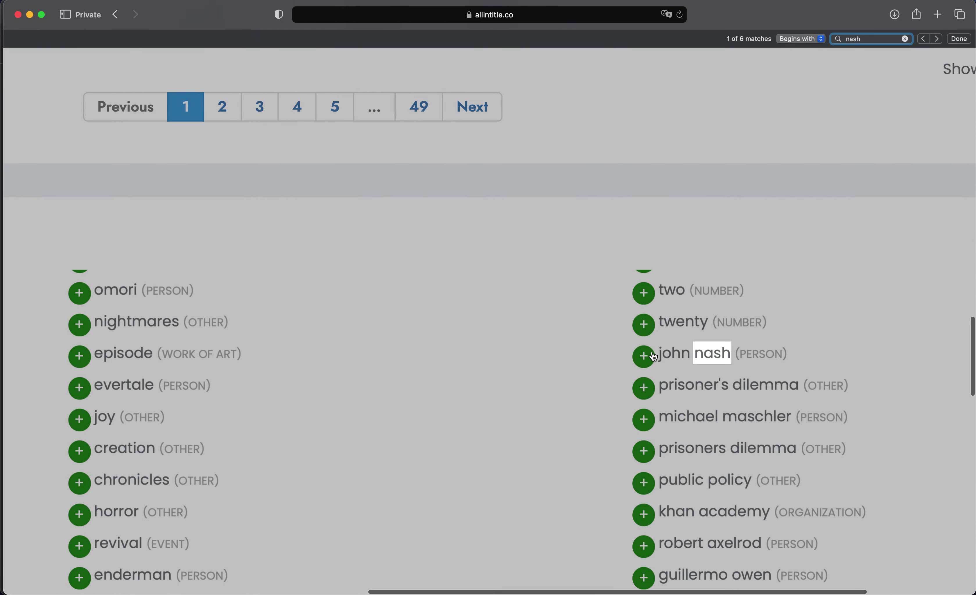
# - Expand the john nash cluster, review the phrases grouped under it and collapse it
pyautogui.click(644, 356)
pyautogui.scroll(-3, 745, 404)
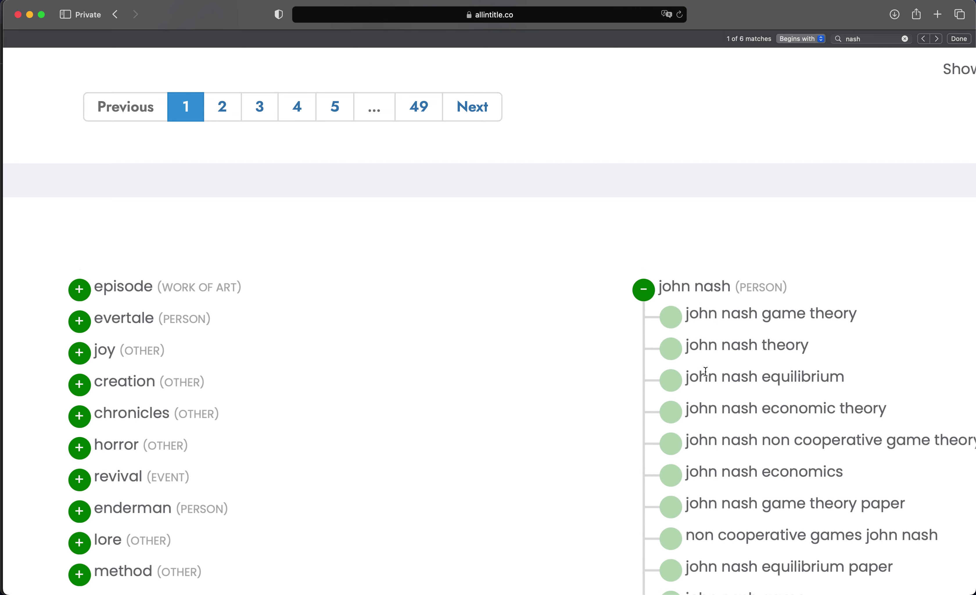
pyautogui.scroll(-5, 698, 405)
pyautogui.scroll(6, 696, 435)
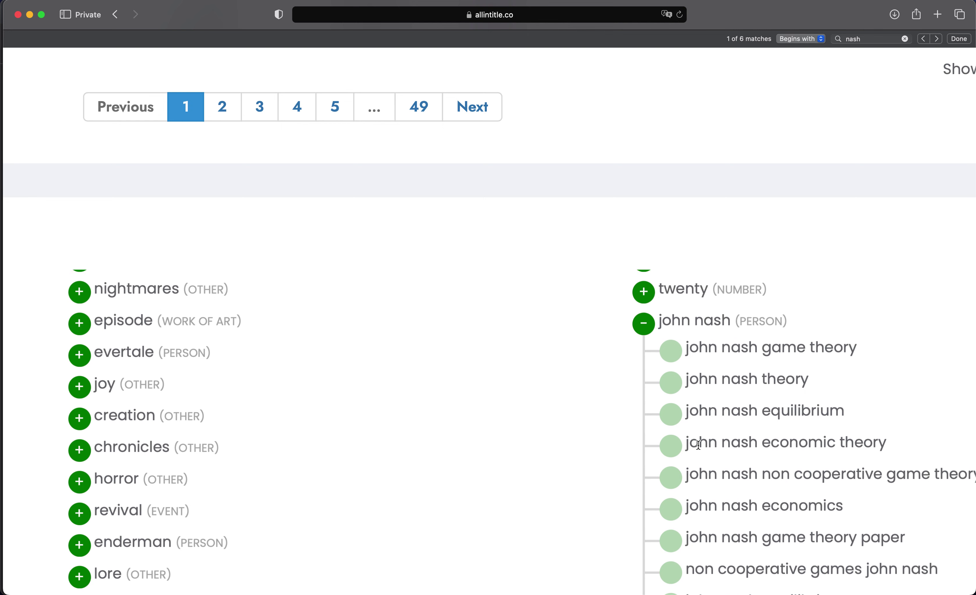
pyautogui.scroll(-1, 649, 352)
pyautogui.click(643, 292)
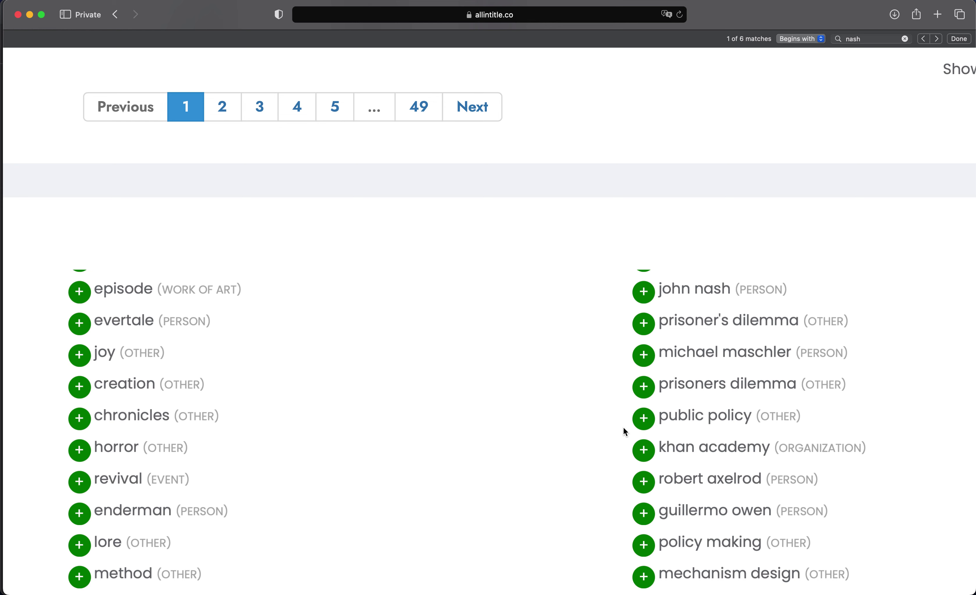
# - Expand the khan academy organization cluster to read its phrases, collapse it and browse the remaining entity clusters to the end
pyautogui.click(643, 449)
pyautogui.scroll(-2, 646, 465)
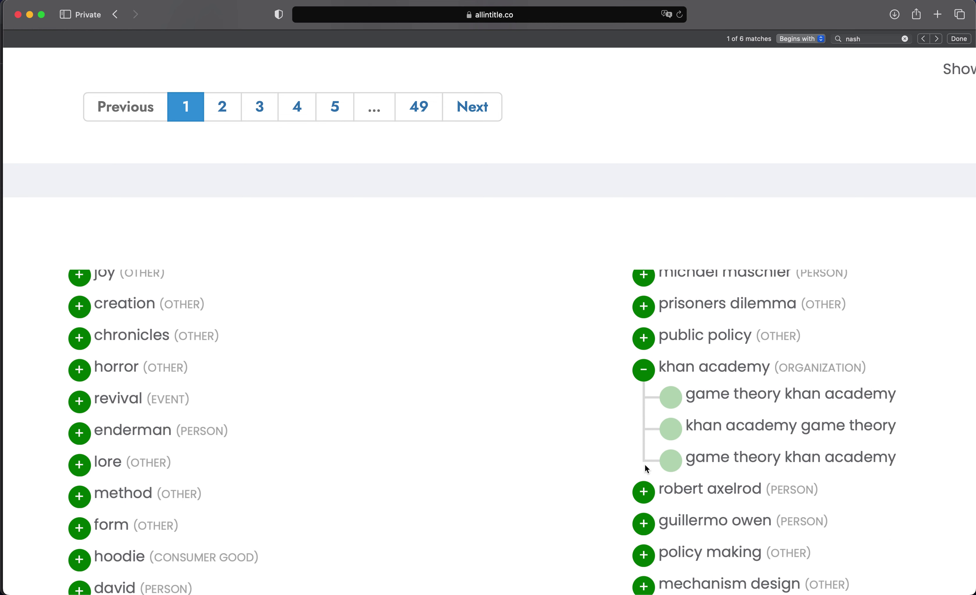
pyautogui.click(642, 371)
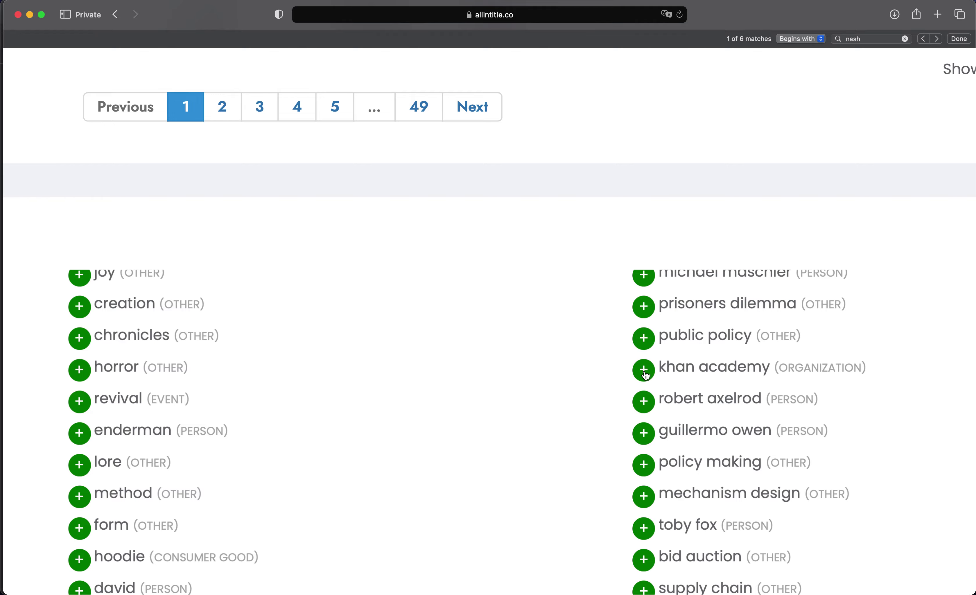
pyautogui.scroll(-5, 630, 496)
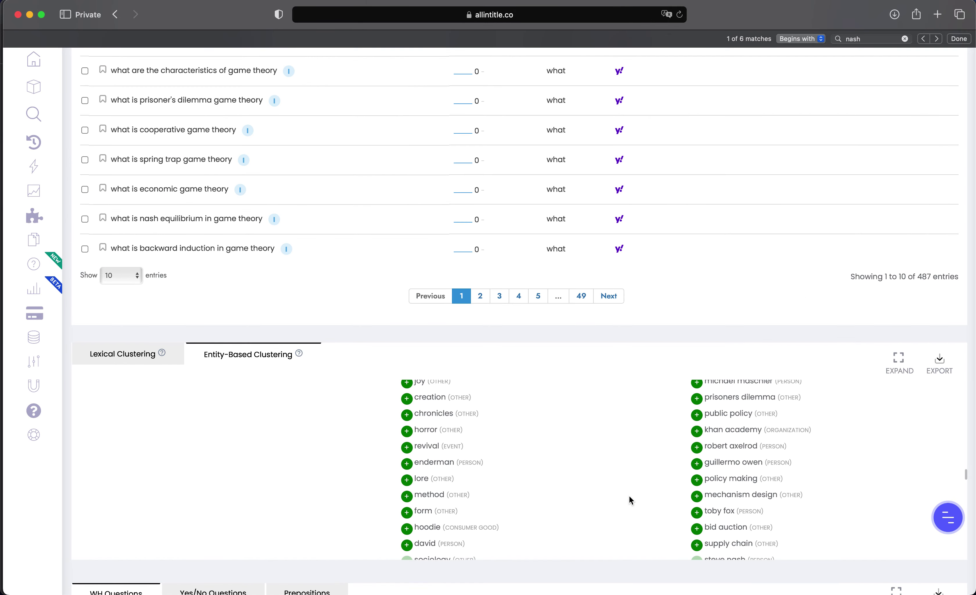
pyautogui.scroll(-6, 630, 505)
pyautogui.scroll(-10, 629, 504)
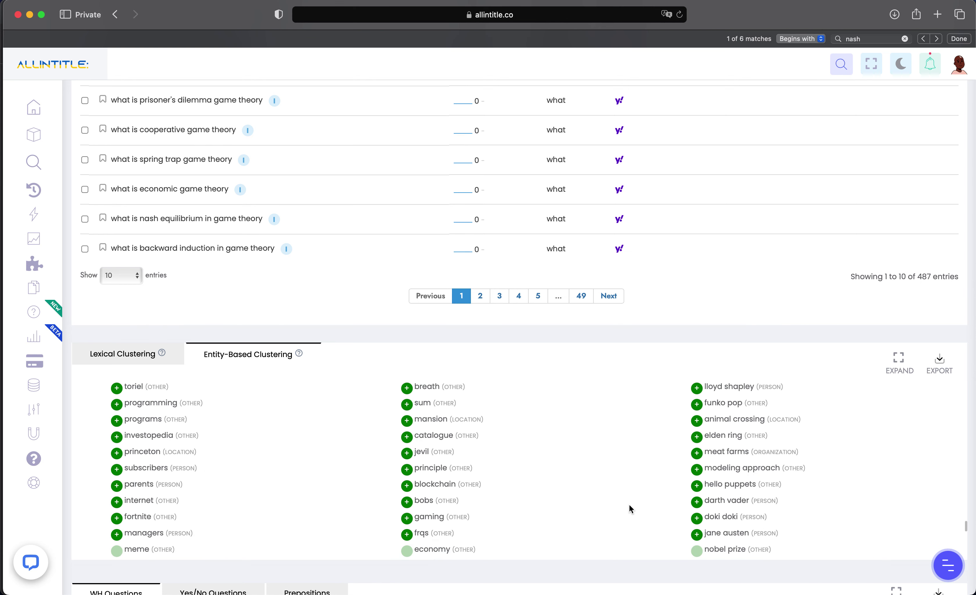
pyautogui.scroll(-10, 445, 430)
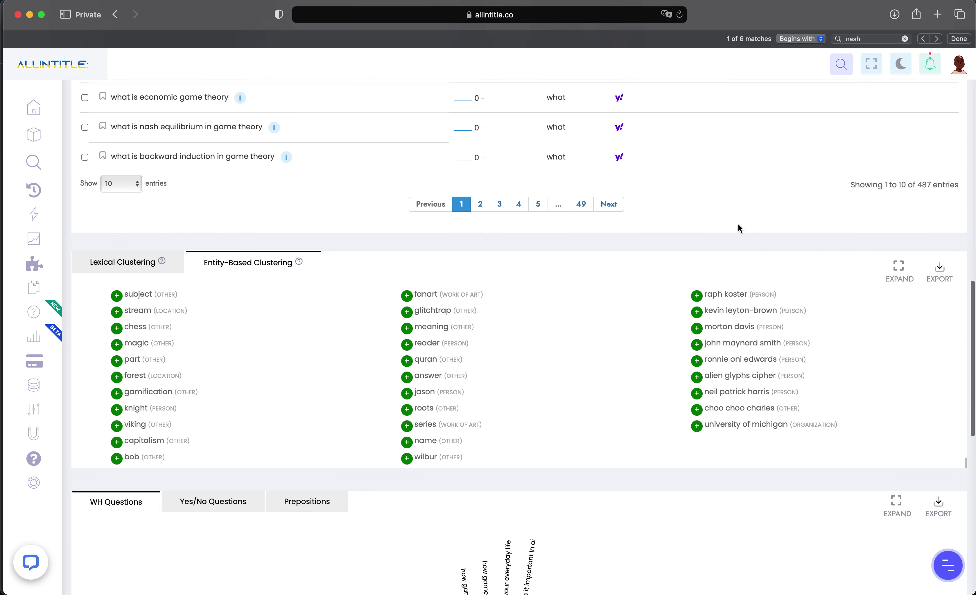
# - Examine the WH Questions wheel for Game Theory, including the how and who question groups
pyautogui.scroll(-4, 740, 257)
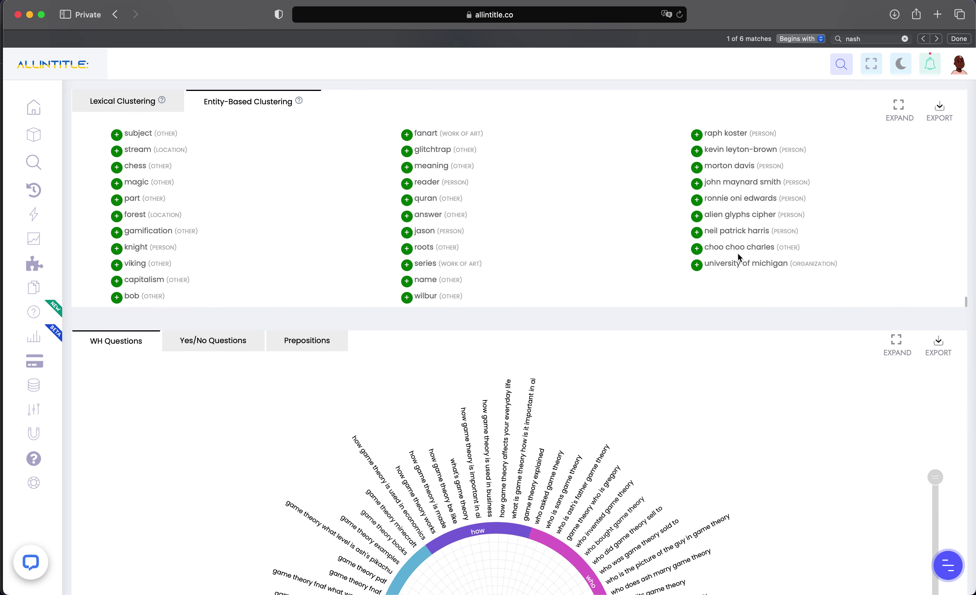
pyautogui.scroll(-5, 752, 303)
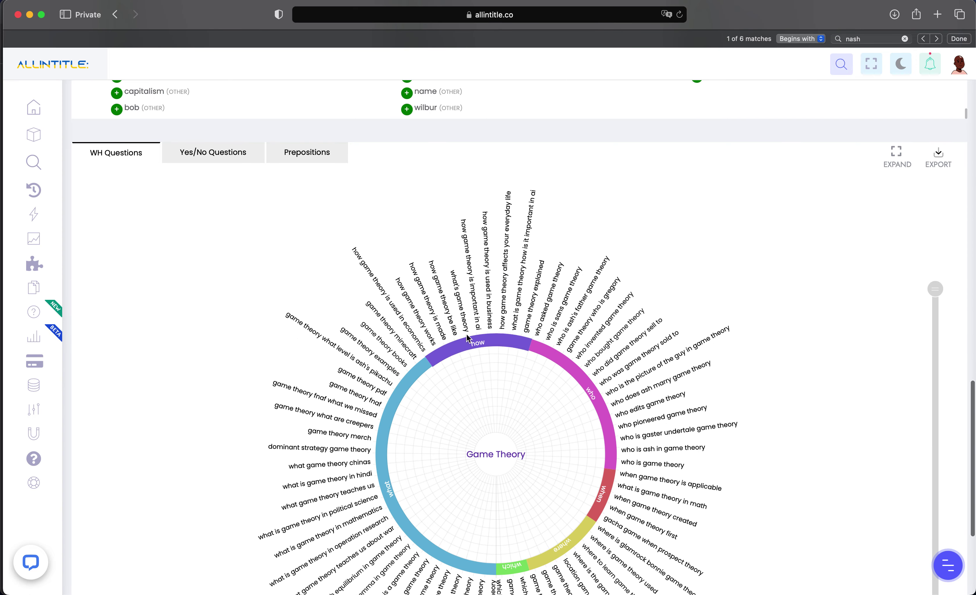
pyautogui.scroll(-2, 467, 370)
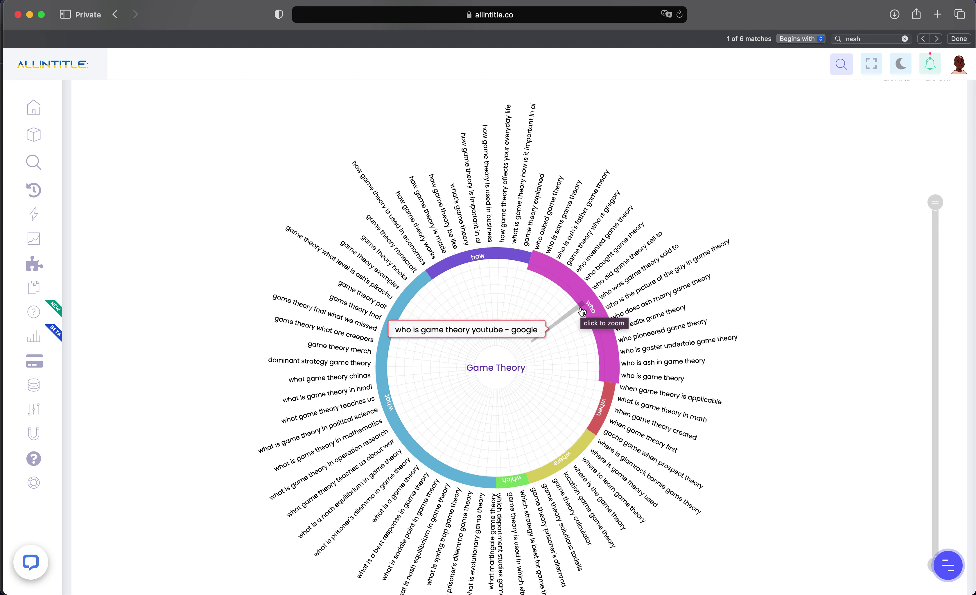
pyautogui.scroll(-3, 583, 312)
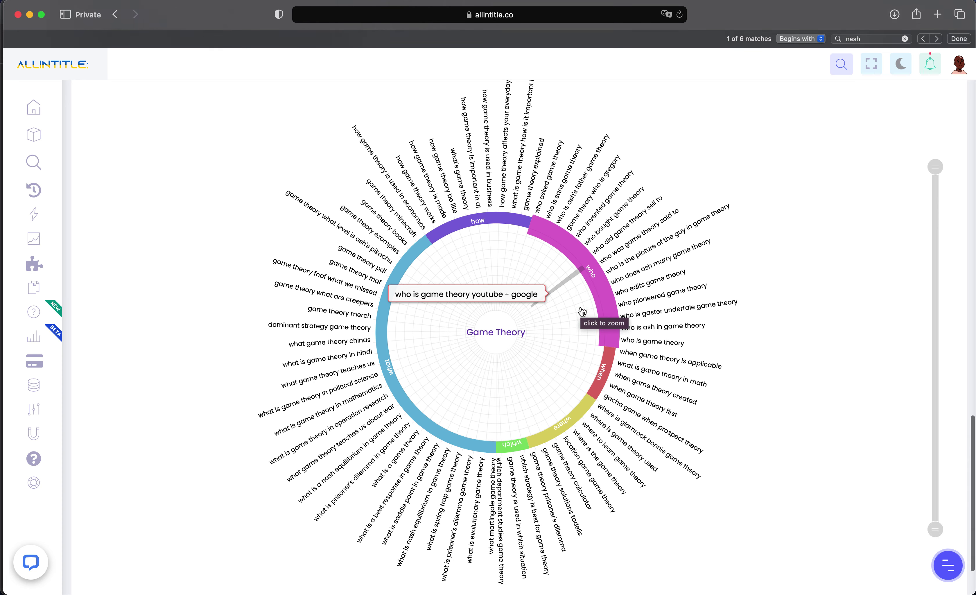
# - Zoom the WH Questions wheel into the who group to read only its questions
pyautogui.scroll(6, 582, 312)
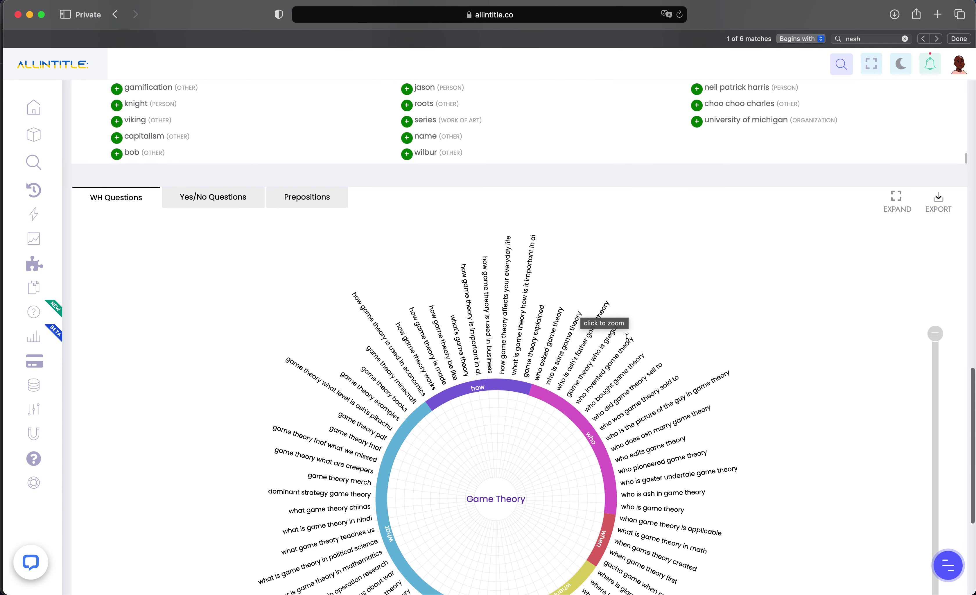
pyautogui.click(592, 439)
pyautogui.click(592, 438)
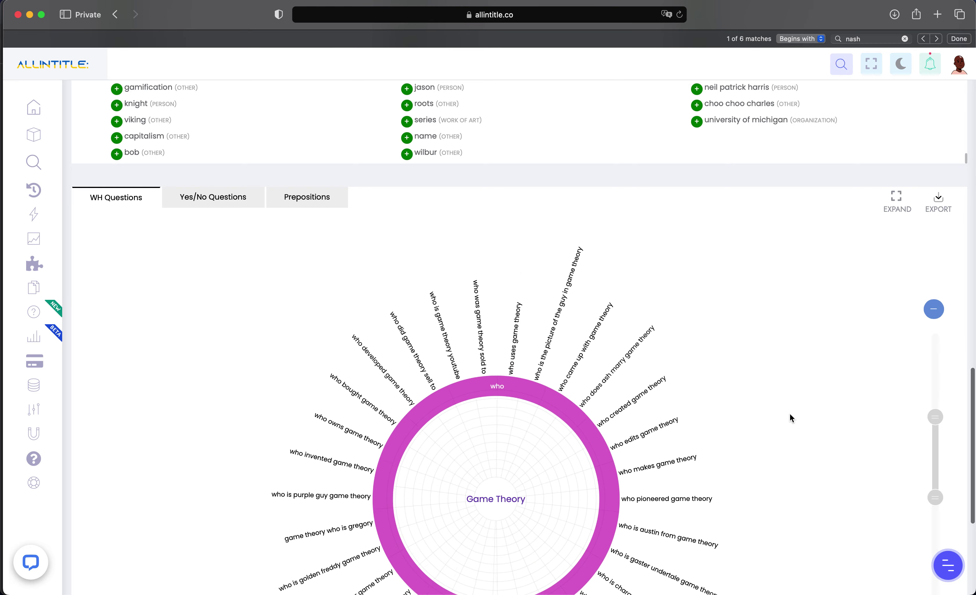
# - Adjust the range of question groups shown on the WH Questions wheel and restore the full wheel
pyautogui.scroll(-4, 792, 415)
pyautogui.moveTo(933, 255); pyautogui.dragTo(943, 164)
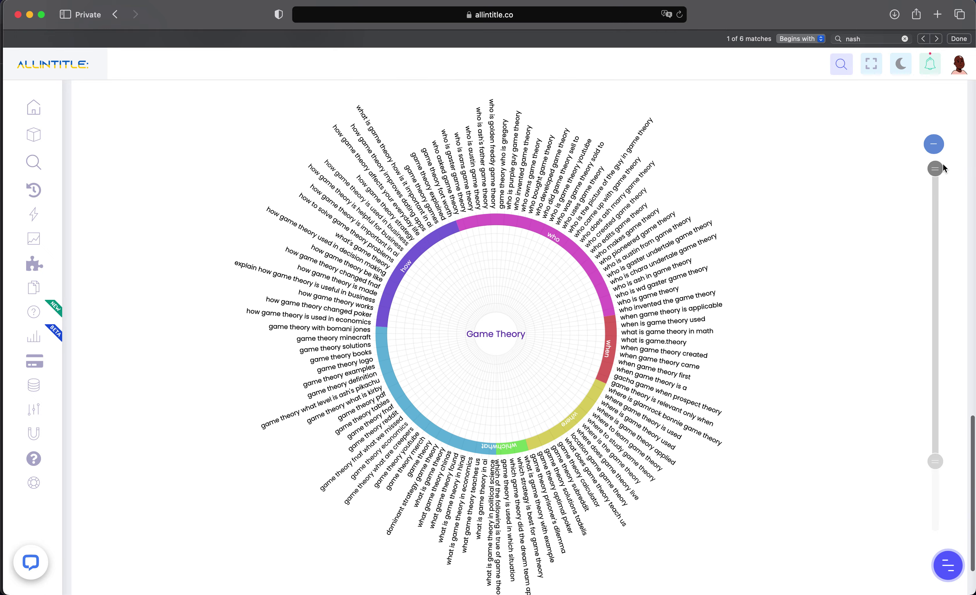
pyautogui.click(937, 149)
pyautogui.click(945, 245)
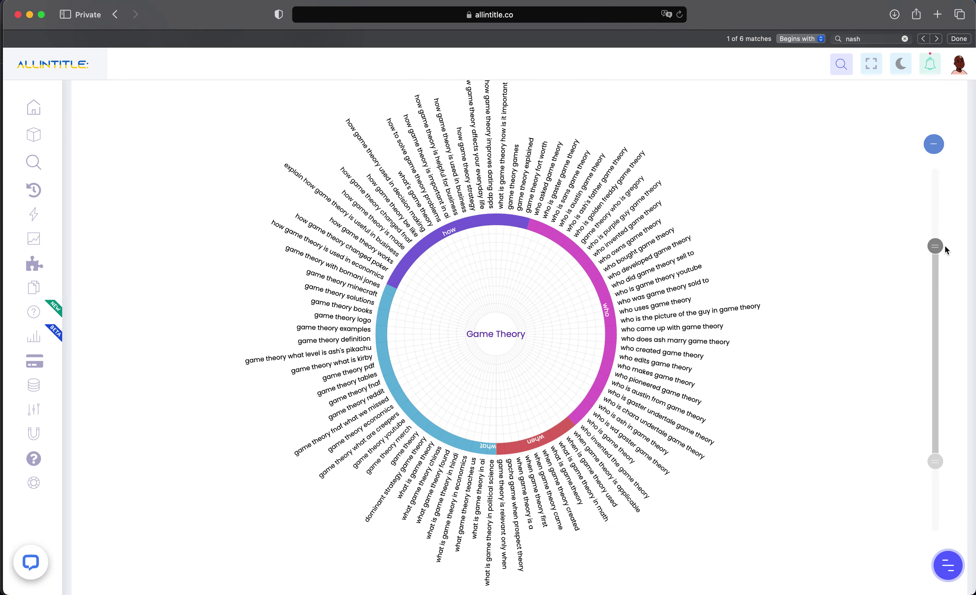
pyautogui.moveTo(945, 245); pyautogui.dragTo(938, 168)
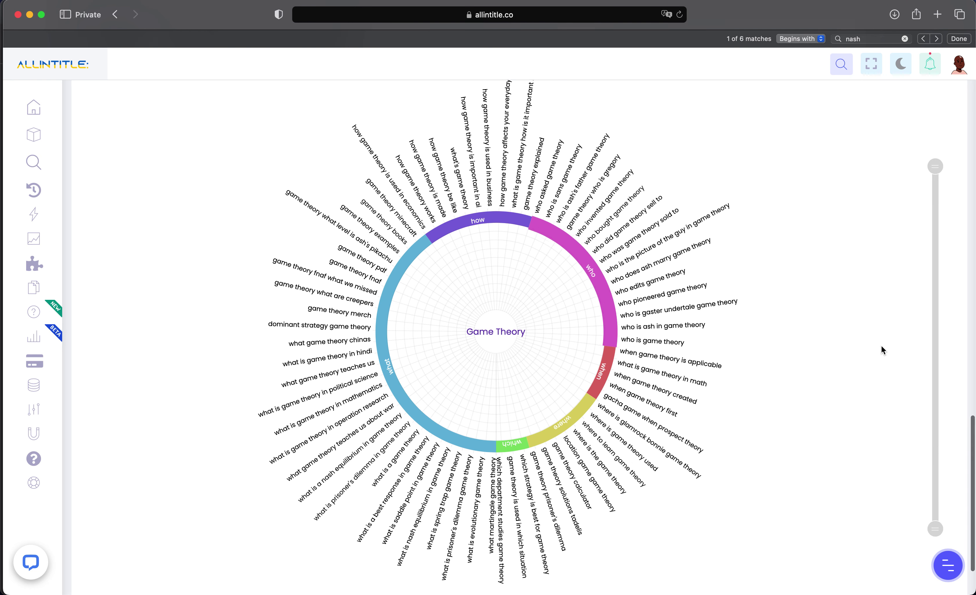
# - Isolate the who questions on the WH Questions wheel and narrow the circle into a fan shape to read them
pyautogui.scroll(-3, 883, 349)
pyautogui.moveTo(937, 536); pyautogui.dragTo(299, 486)
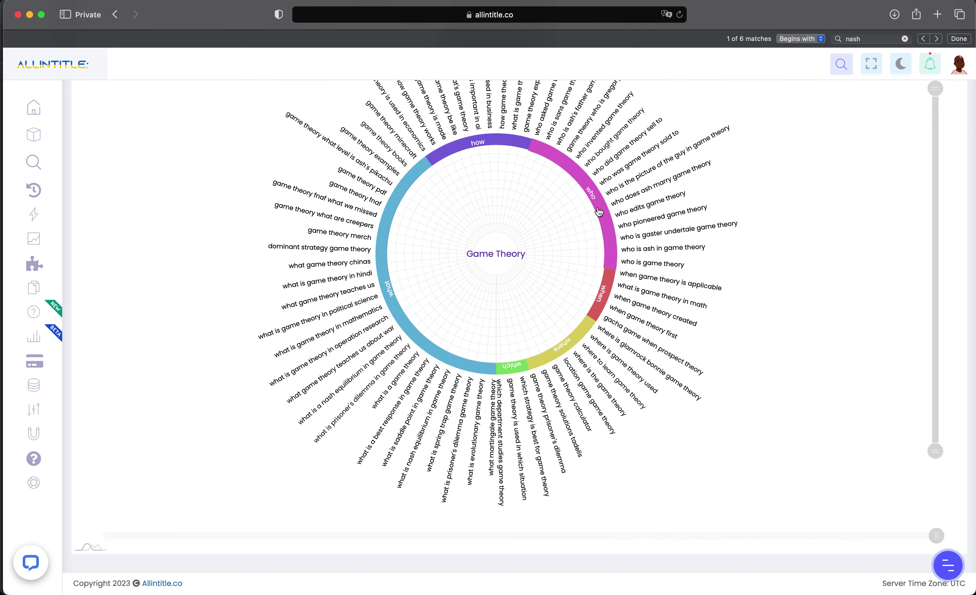
pyautogui.click(611, 218)
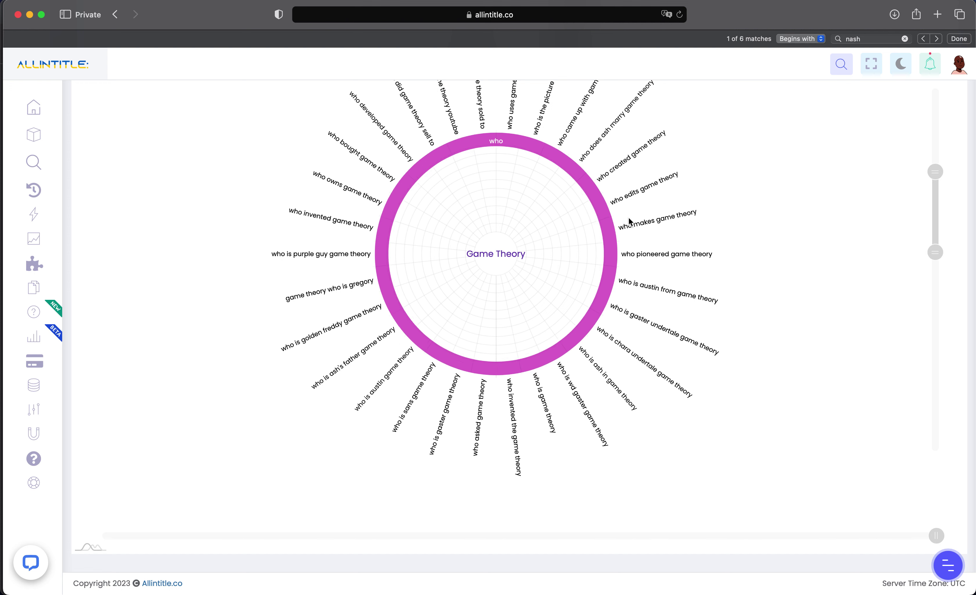
pyautogui.scroll(3, 623, 246)
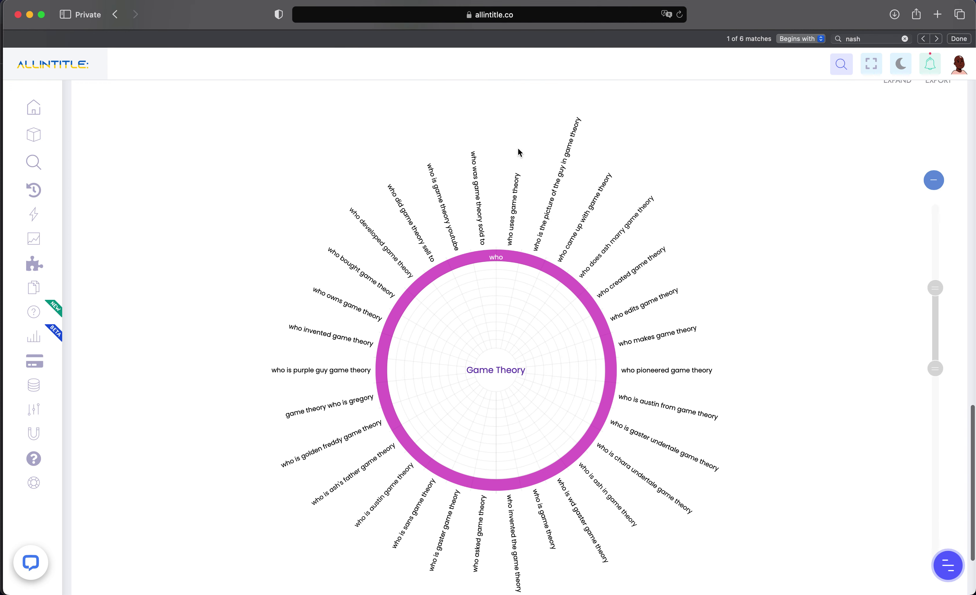
pyautogui.scroll(-3, 698, 409)
pyautogui.moveTo(936, 536); pyautogui.dragTo(337, 521)
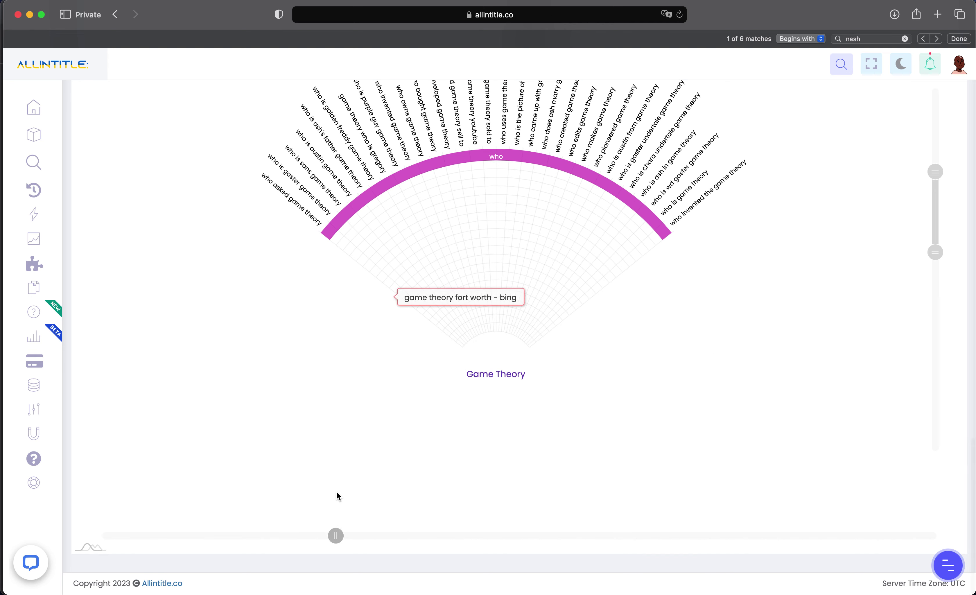
pyautogui.scroll(5, 324, 400)
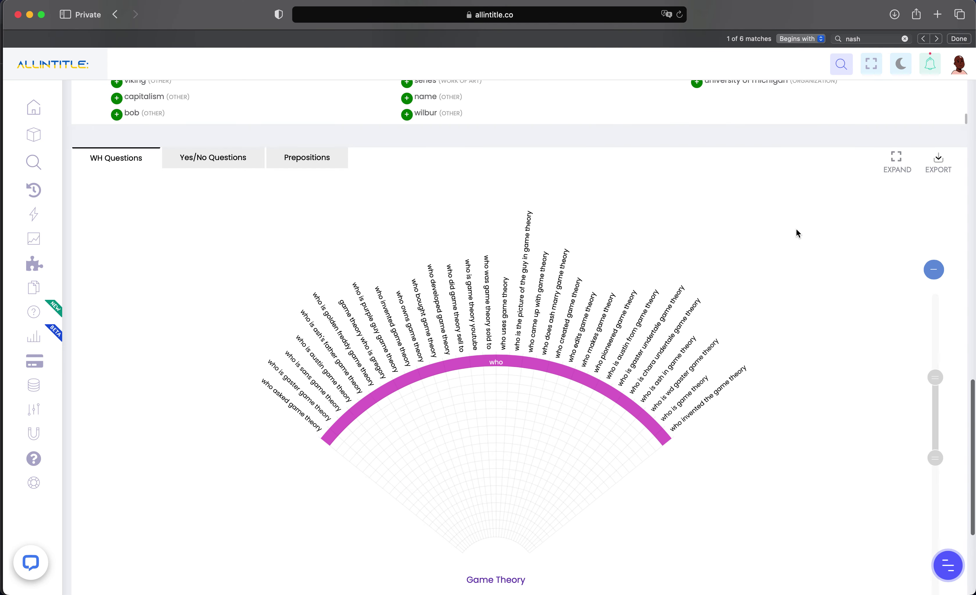
pyautogui.scroll(-3, 692, 229)
pyautogui.scroll(-3, 693, 230)
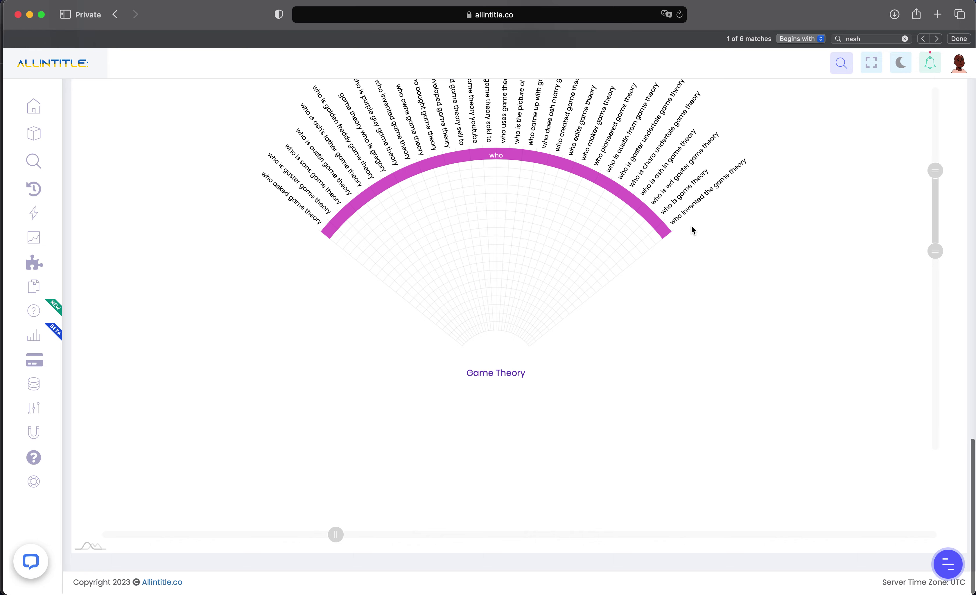
# - View the Yes/No Questions wheel and the Prepositions wheel for Game Theory, and return to the Yes/No Questions wheel
pyautogui.scroll(7, 693, 275)
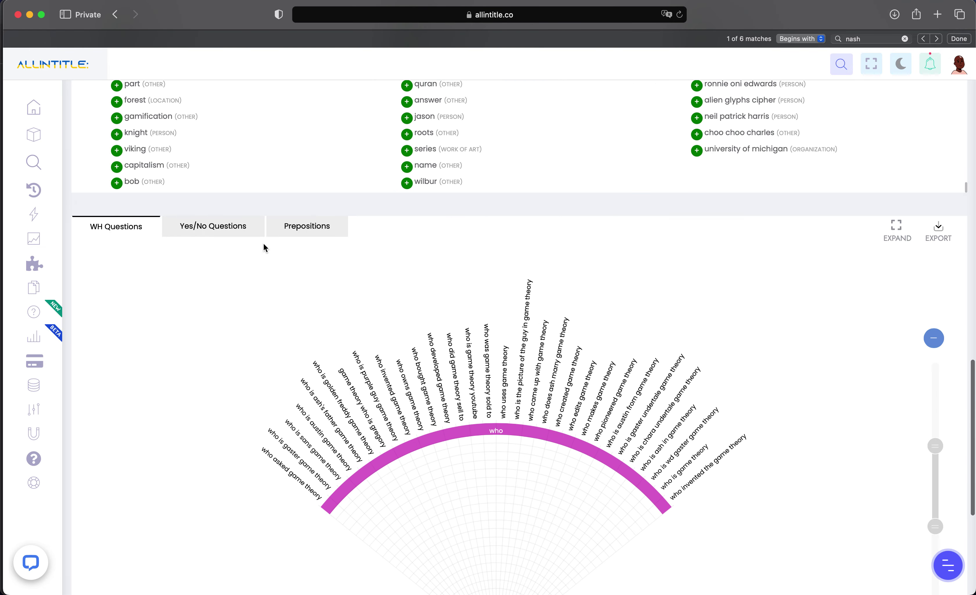
pyautogui.click(204, 232)
pyautogui.scroll(-1, 303, 288)
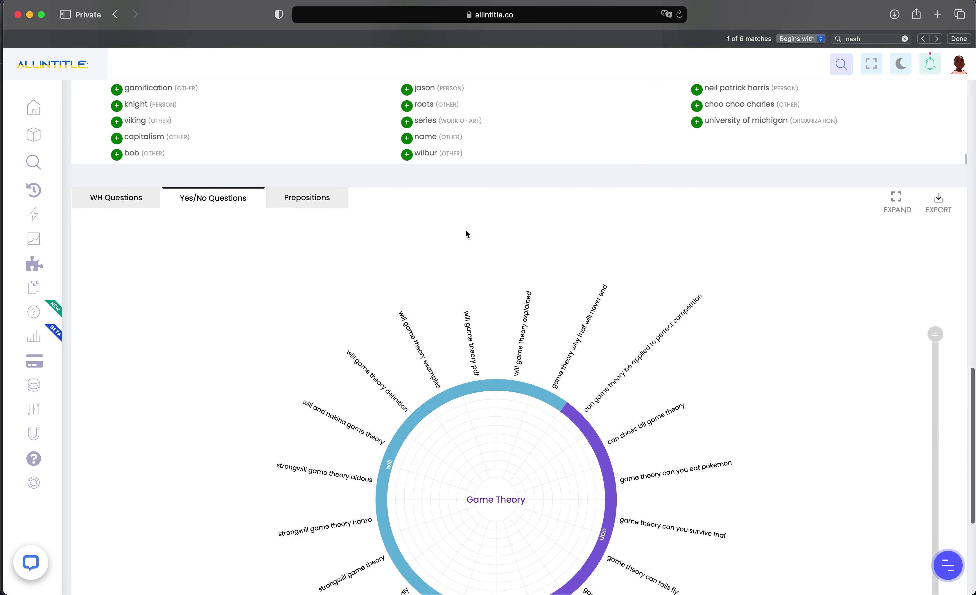
pyautogui.click(283, 203)
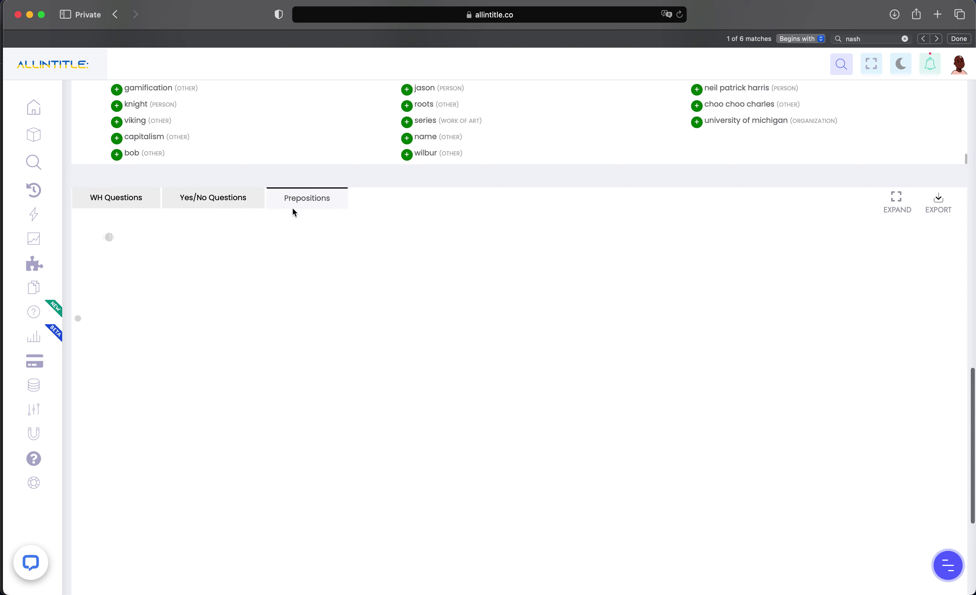
pyautogui.scroll(-4, 309, 270)
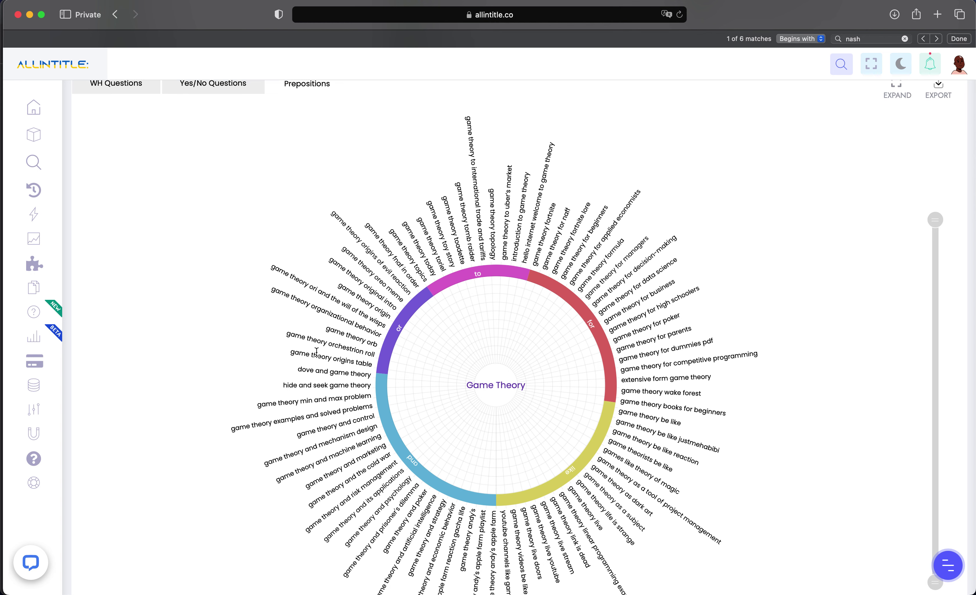
pyautogui.scroll(1, 205, 199)
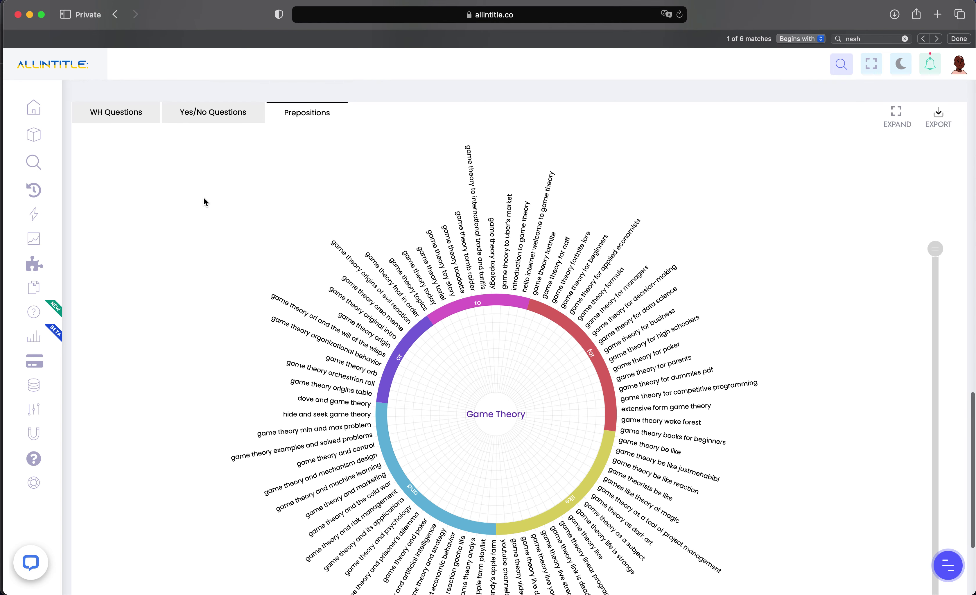
pyautogui.click(195, 118)
# - Expand the SERP Overview table, dismiss the page search, examine the metrics of the ranking pages and collapse the table
pyautogui.scroll(10, 193, 182)
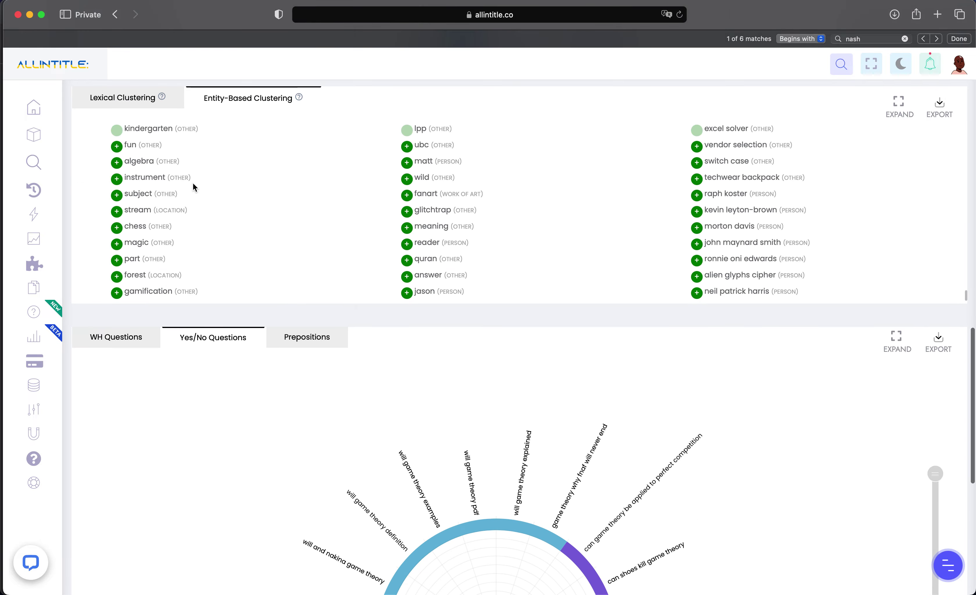
pyautogui.moveTo(61, 145)
pyautogui.scroll(20, 307, 168)
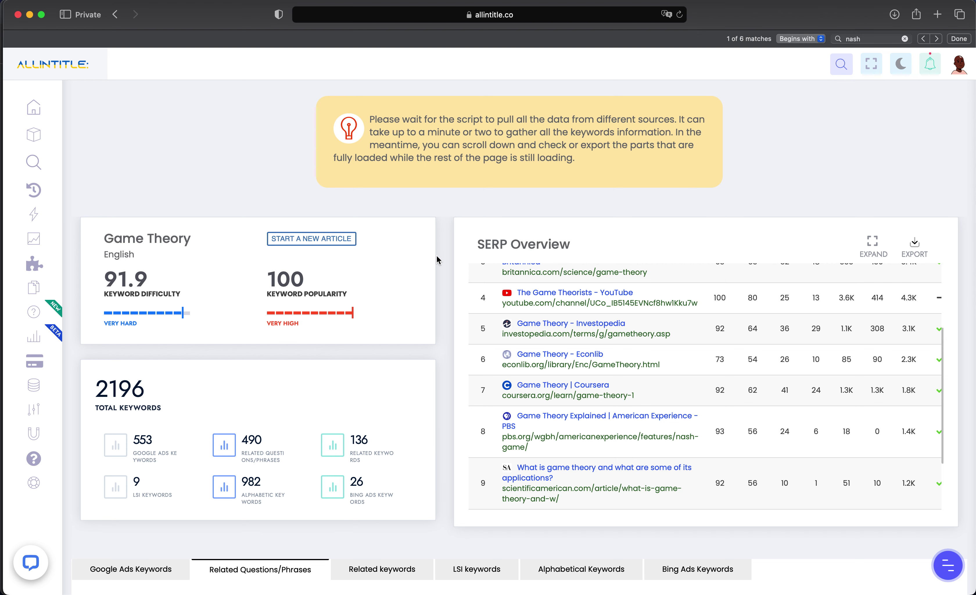
pyautogui.scroll(5, 533, 318)
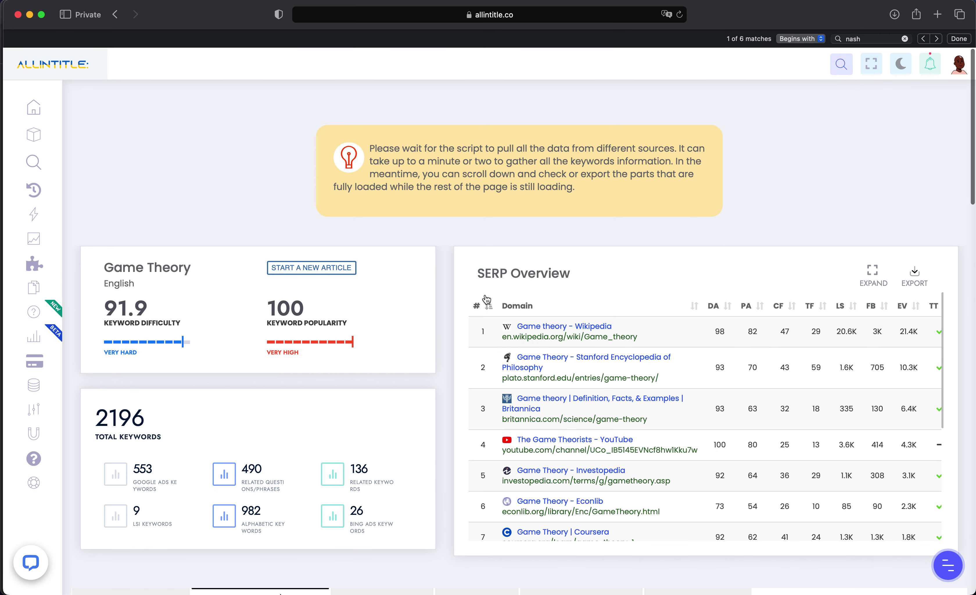
pyautogui.scroll(-2, 689, 321)
pyautogui.scroll(2, 802, 289)
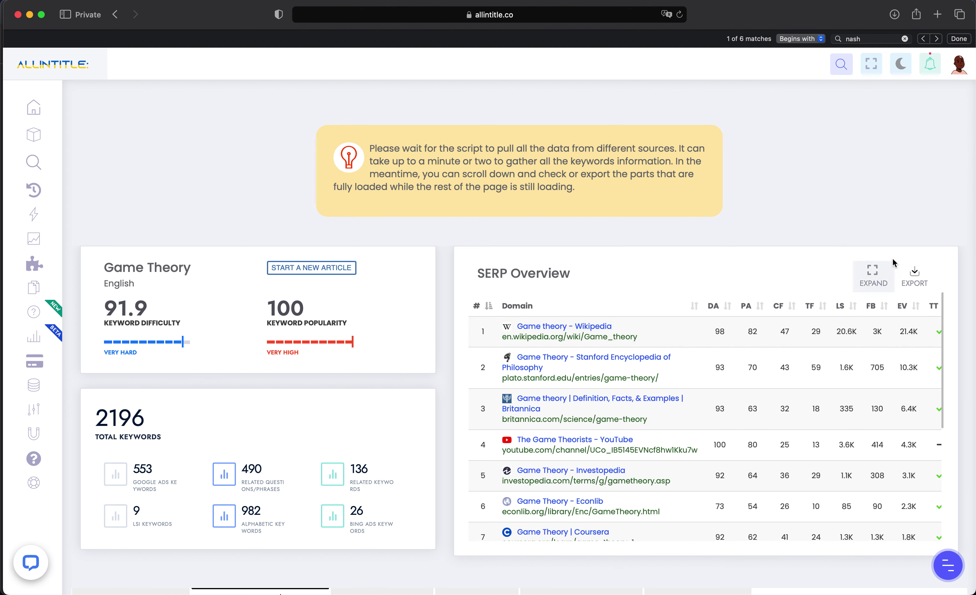
pyautogui.click(874, 273)
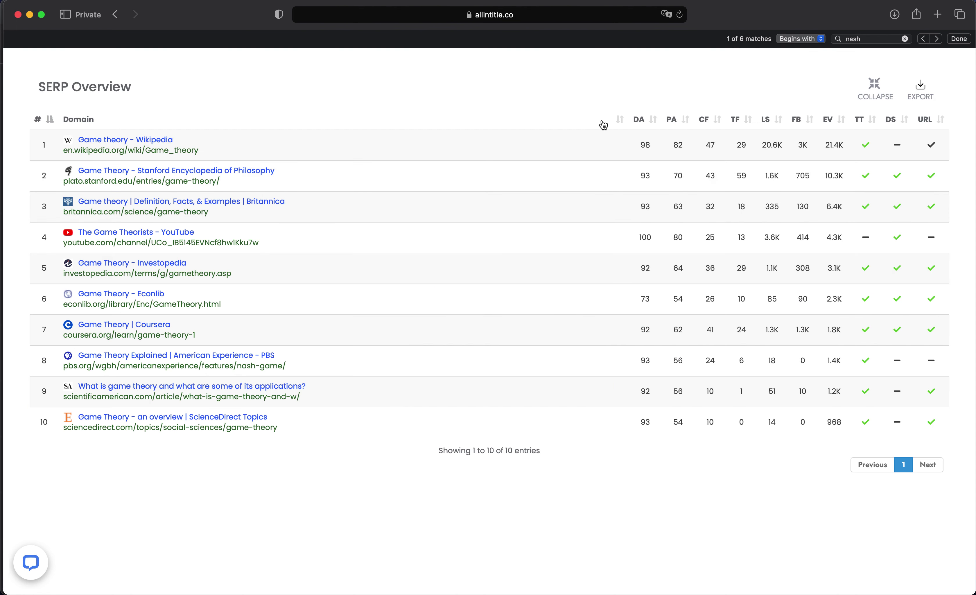
pyautogui.click(961, 39)
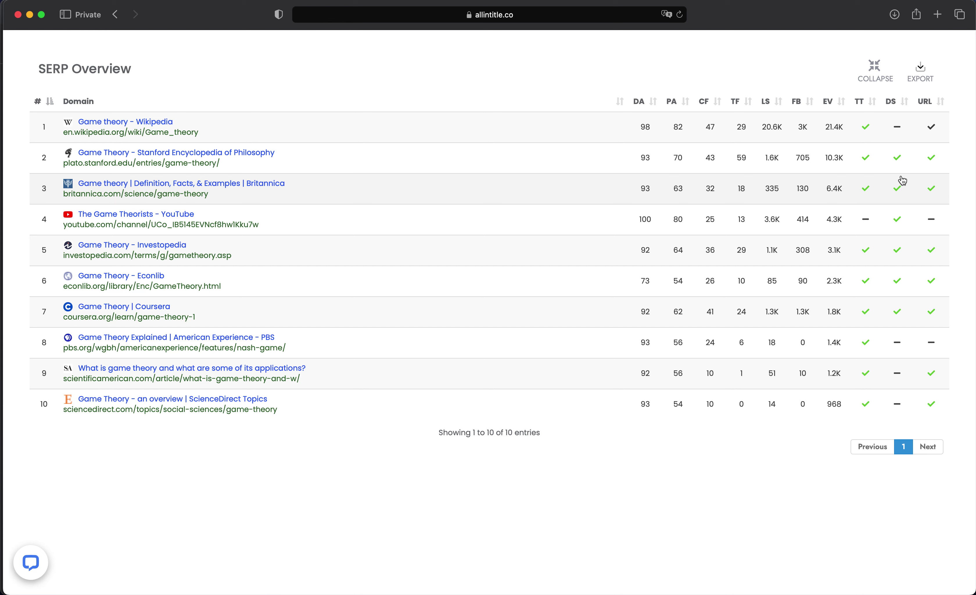
pyautogui.click(875, 67)
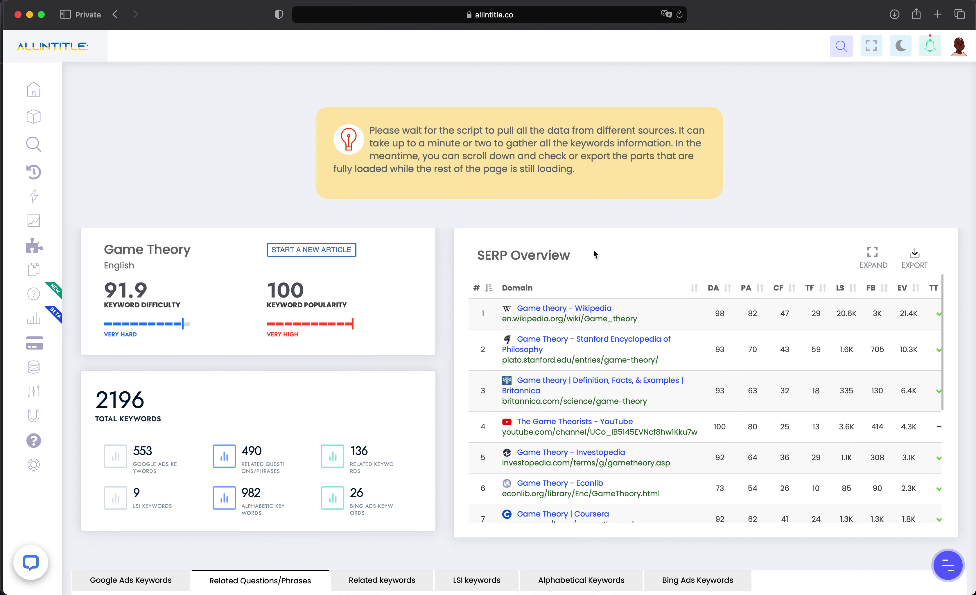
# - Browse down the report through the Related Questions/Phrases list to the entity-based clusters and the question wheel section
pyautogui.scroll(-5, 593, 249)
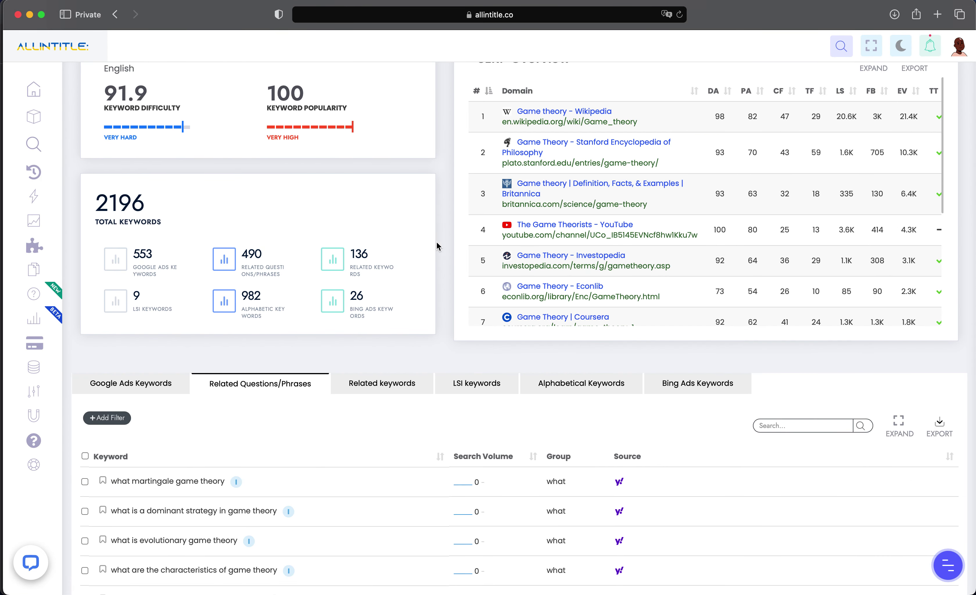
pyautogui.scroll(-8, 436, 242)
pyautogui.scroll(-2, 437, 243)
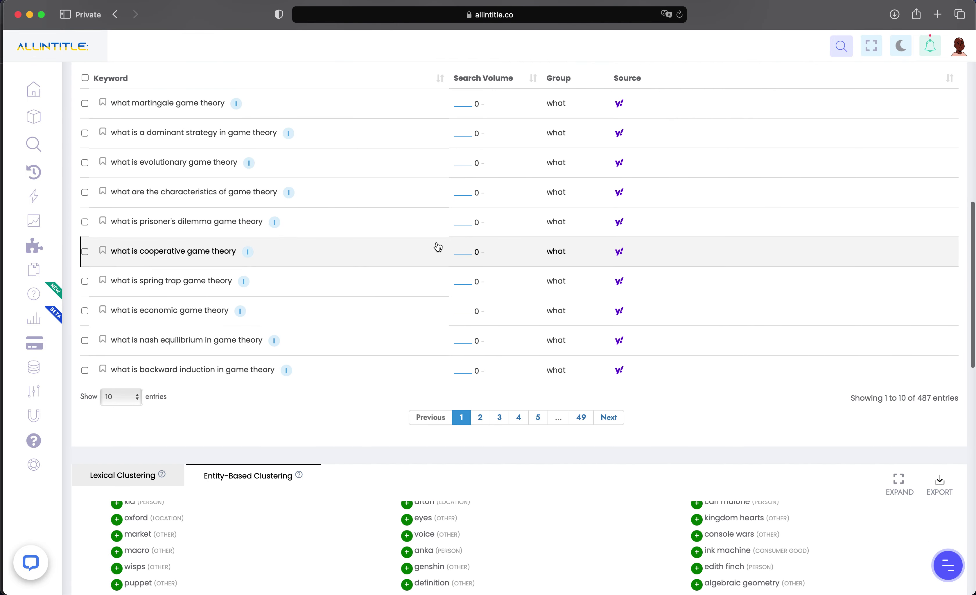
pyautogui.scroll(-7, 465, 312)
pyautogui.scroll(-3, 489, 348)
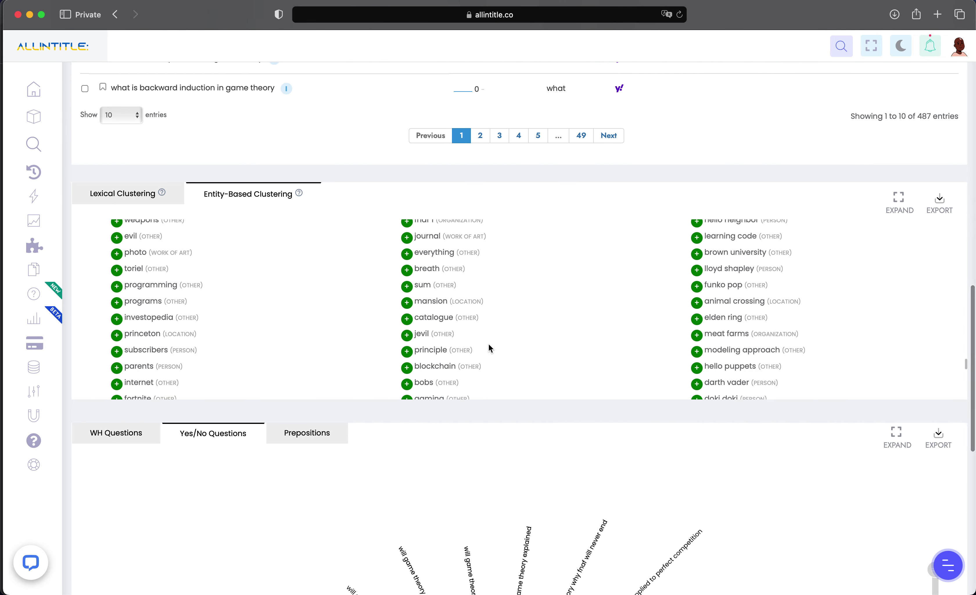